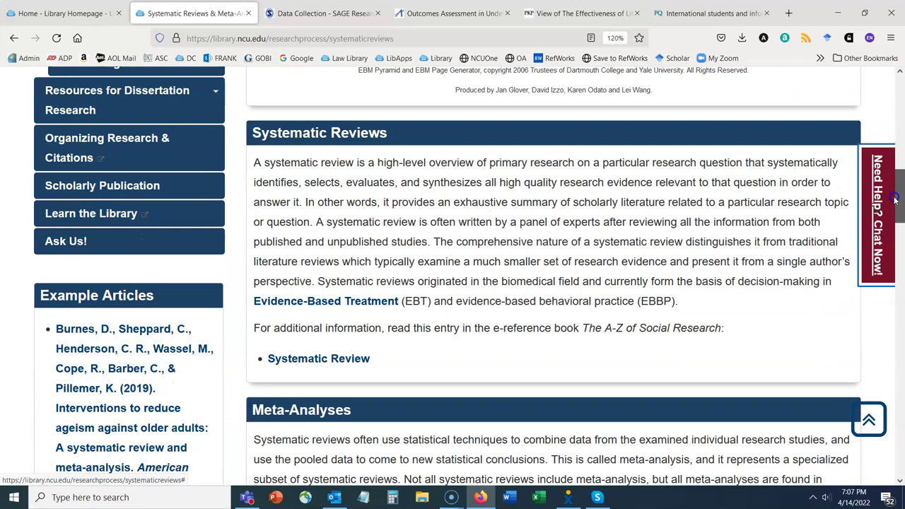
Find the "What Is a Systematic Review?" section on the SAGE Research Methods Data Collection page and highlight its definition sentence.
mouse_move(896, 200)
left_mouse_down()
mouse_move(890, 242)
mouse_move(884, 190)
left_mouse_up()
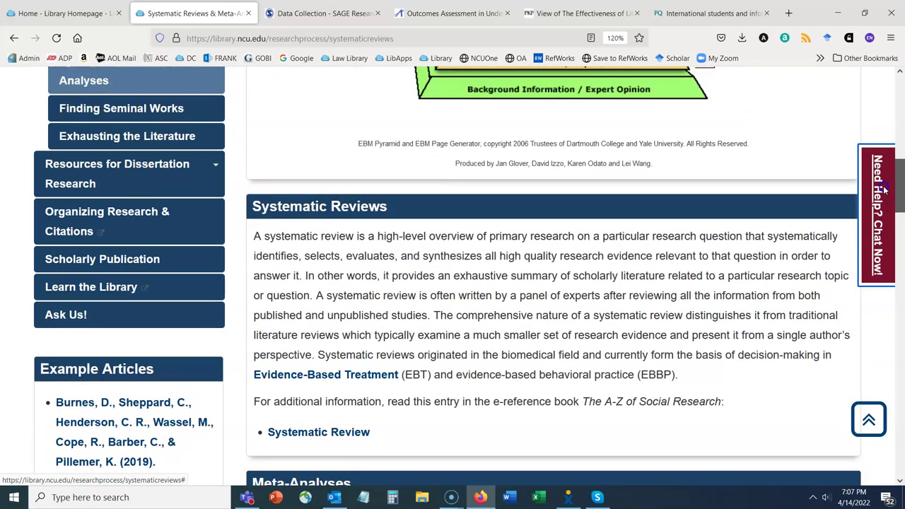
left_click(317, 11)
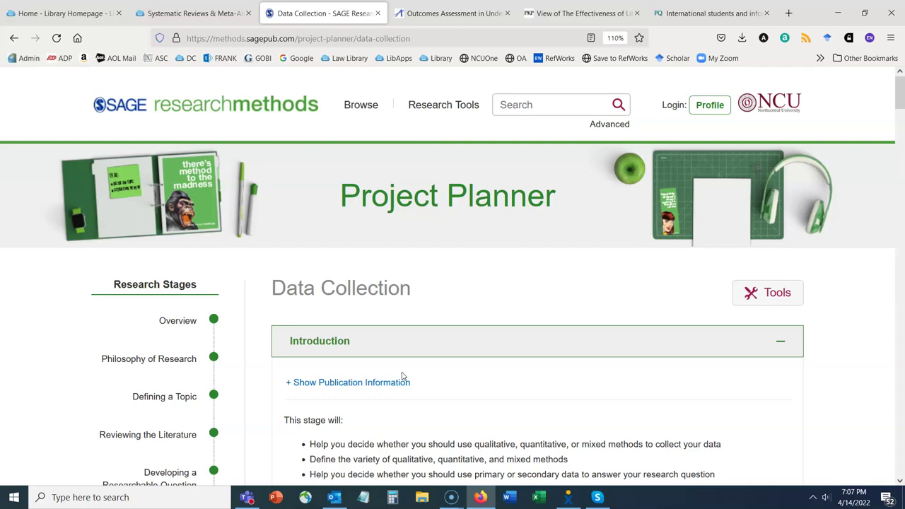
left_click(431, 107)
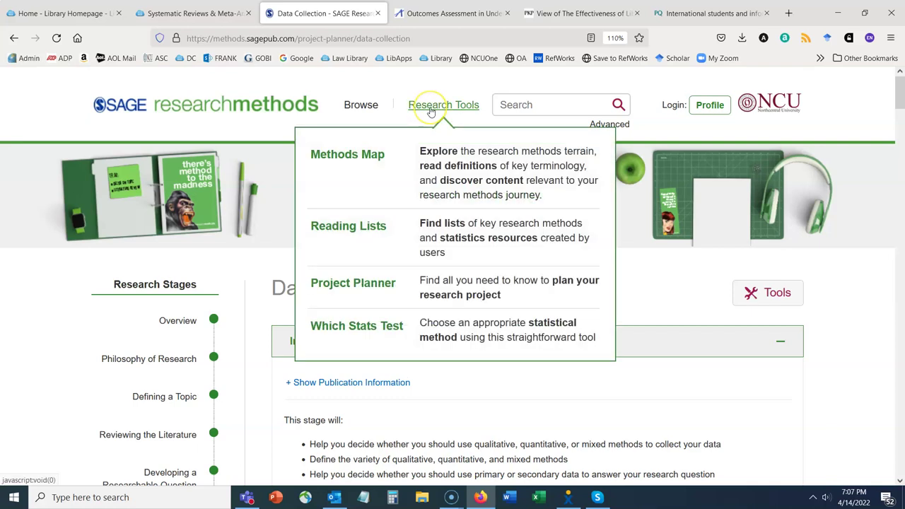
left_click(341, 298)
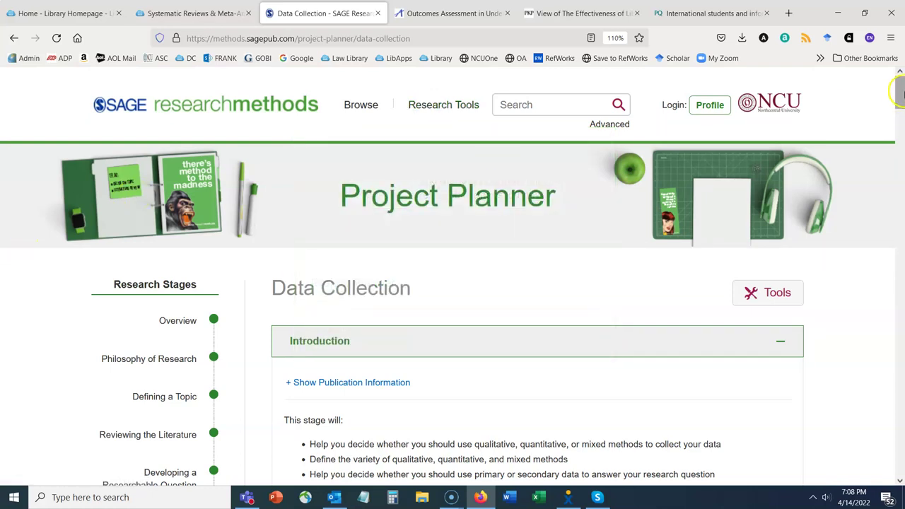
scroll(900, 95, "down", 1)
scroll(320, 289, "down", 7)
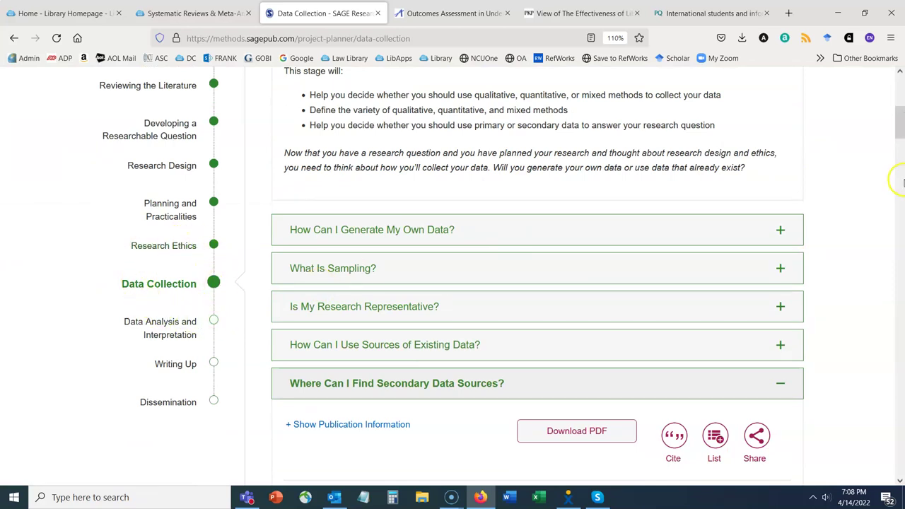
scroll(900, 109, "up", 4)
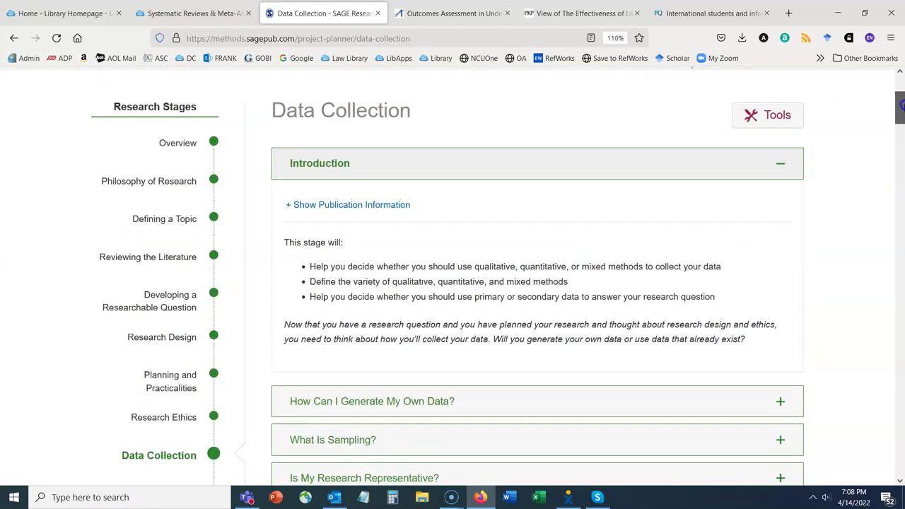
left_click_drag(901, 107, 901, 286)
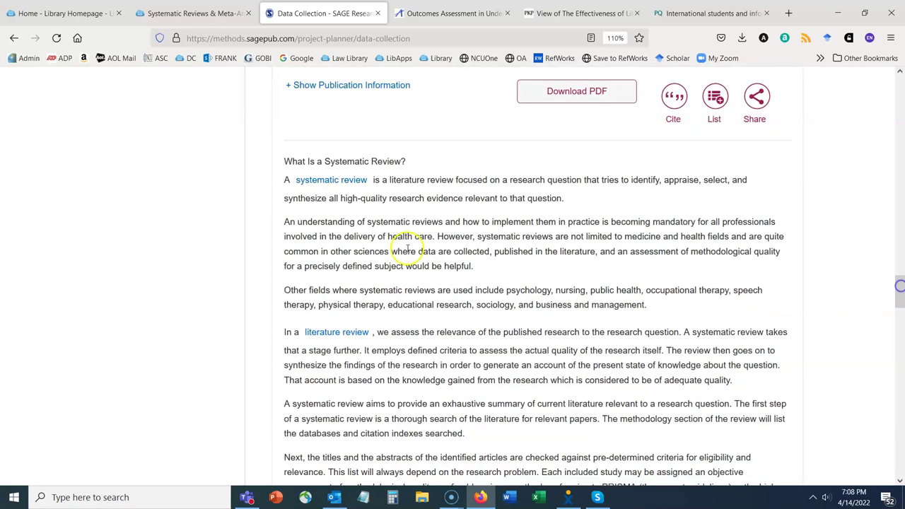
left_click_drag(285, 180, 572, 199)
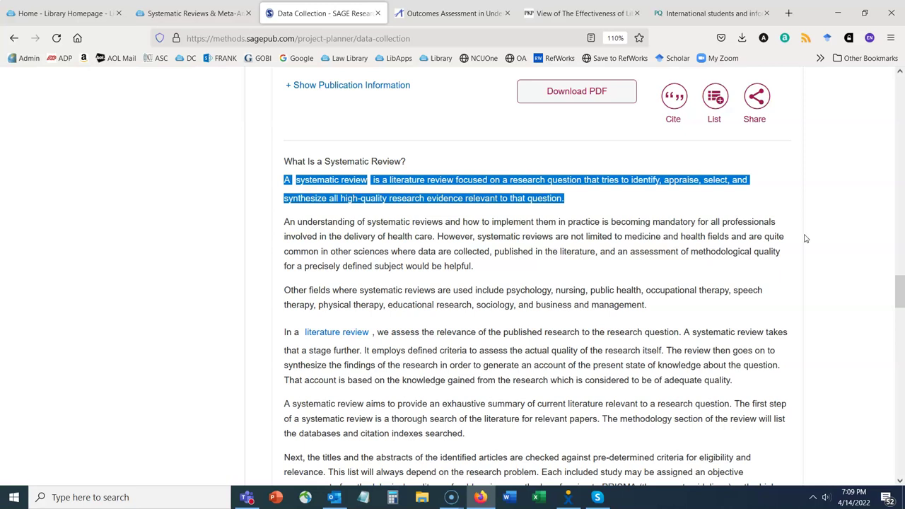
Highlight the sentence about meta-analysis techniques, followed by the phrase about an objective, transparent approach that minimizes bias.
left_click_drag(899, 287, 902, 309)
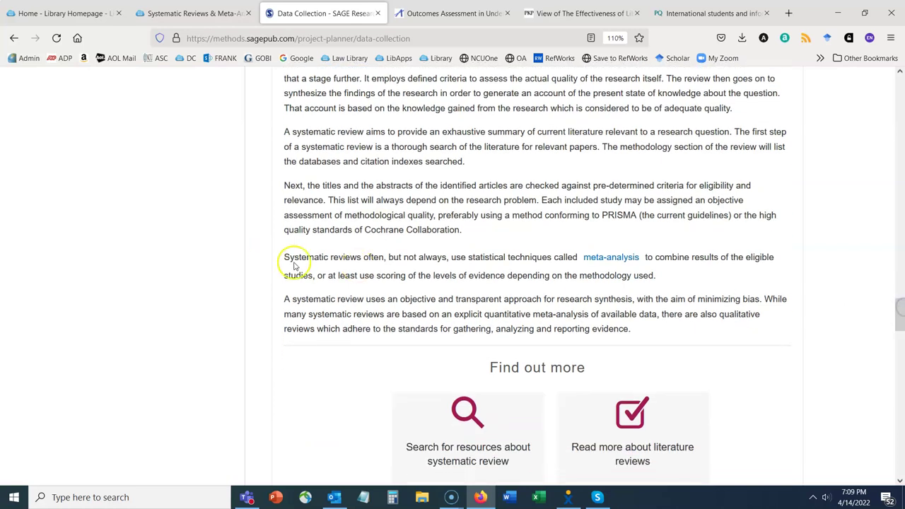
left_click_drag(284, 258, 677, 273)
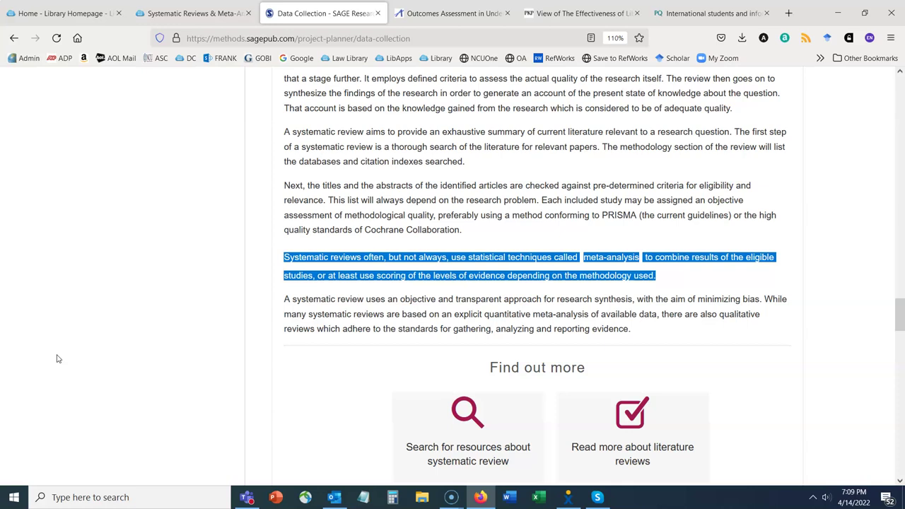
left_click(369, 300)
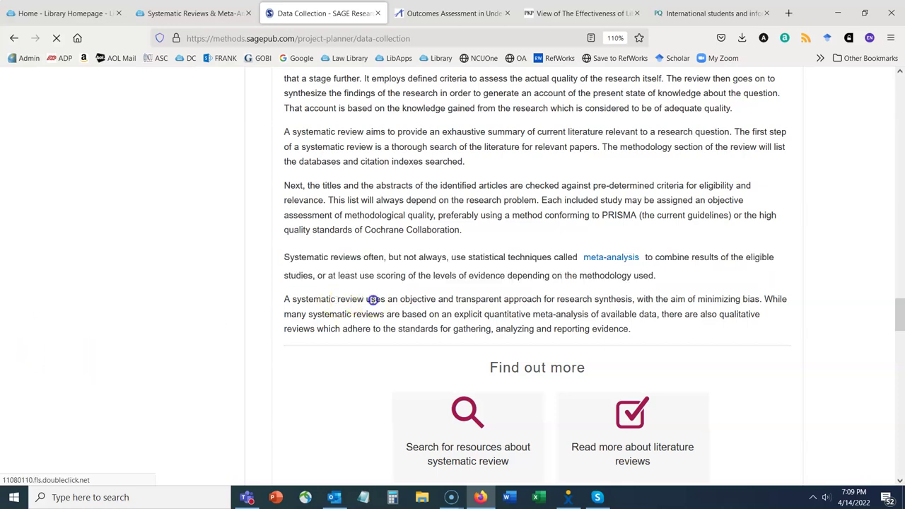
left_click_drag(370, 300, 764, 299)
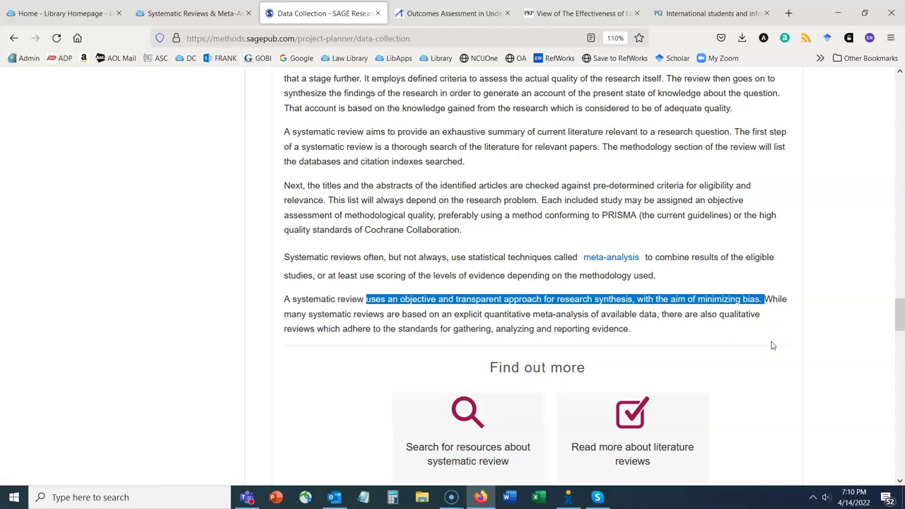
Highlight the closing sentence about quantitative meta-analysis and qualitative reviews in the systematic review explanation.
left_click(769, 329)
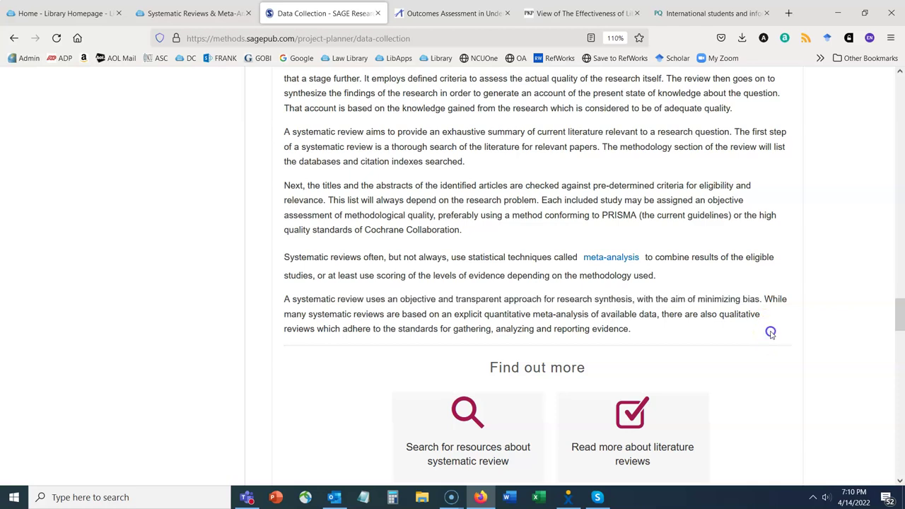
left_click_drag(764, 299, 762, 319)
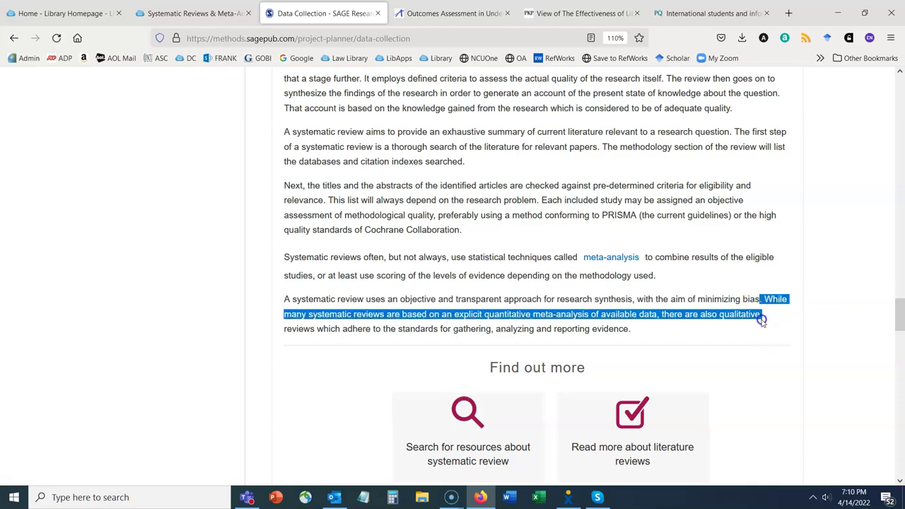
left_click_drag(762, 319, 762, 323)
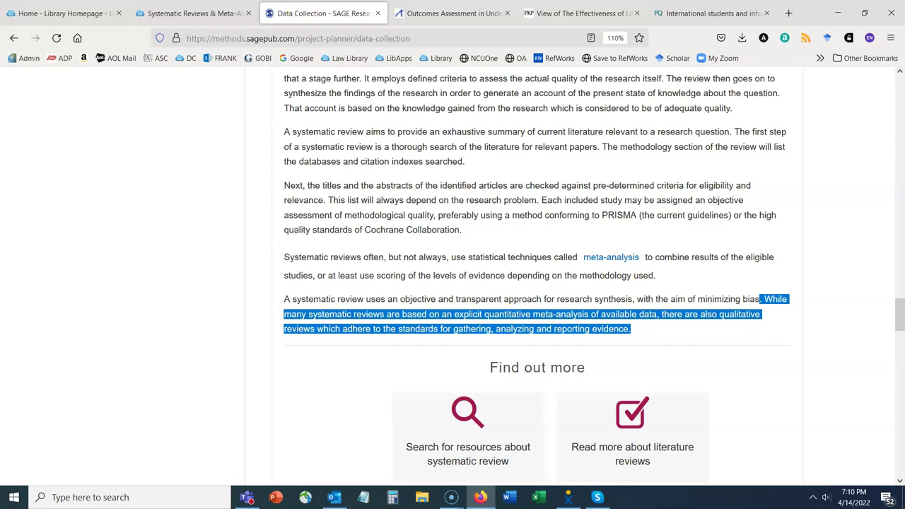
Return to the library's Systematic Reviews & Meta-Analyses page and review the evidence pyramid and the Meta-Analyses section.
left_click(194, 13)
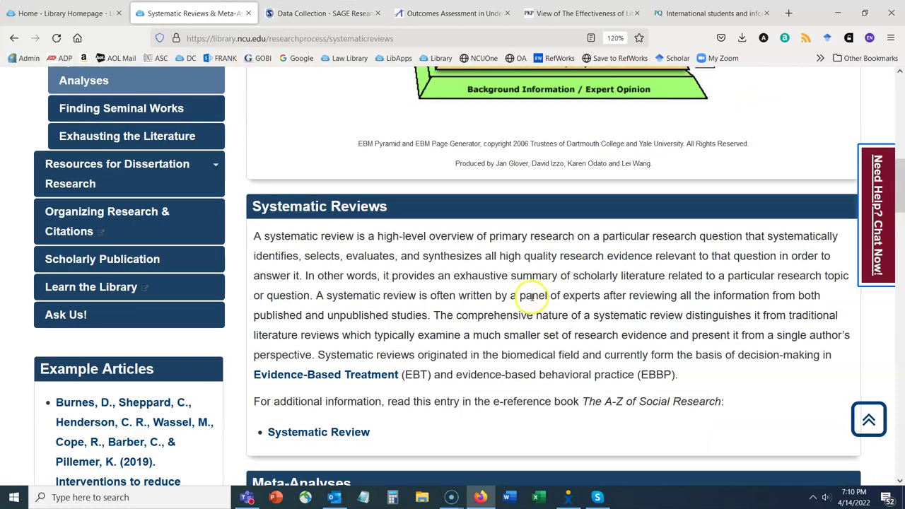
scroll(532, 301, "up", 2)
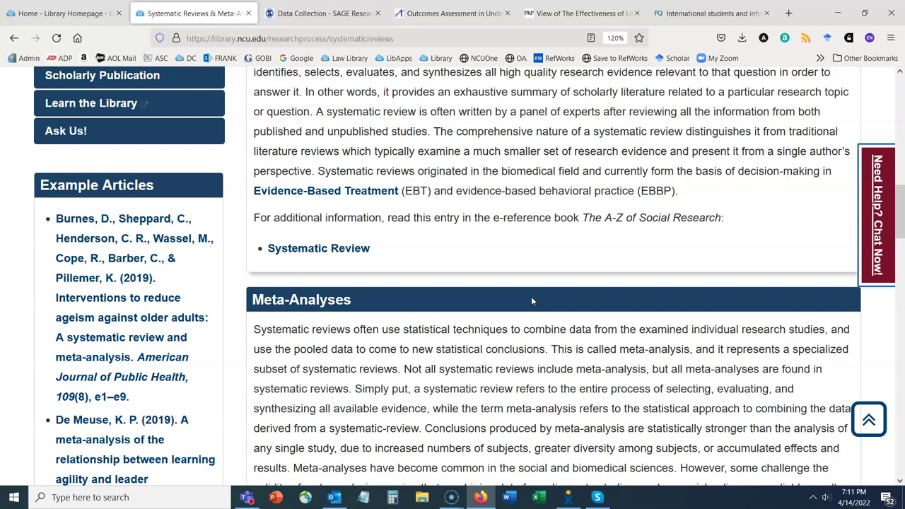
scroll(531, 301, "up", 4)
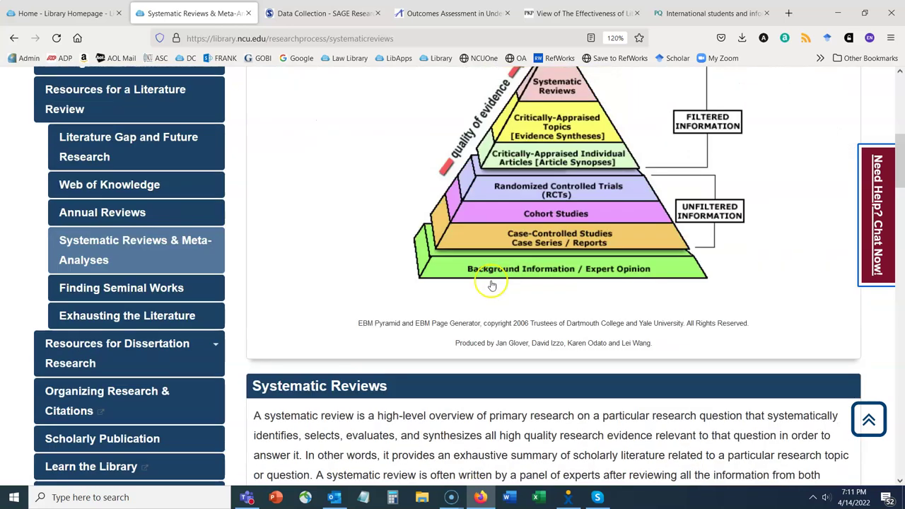
scroll(286, 202, "down", 2)
scroll(460, 385, "down", 3)
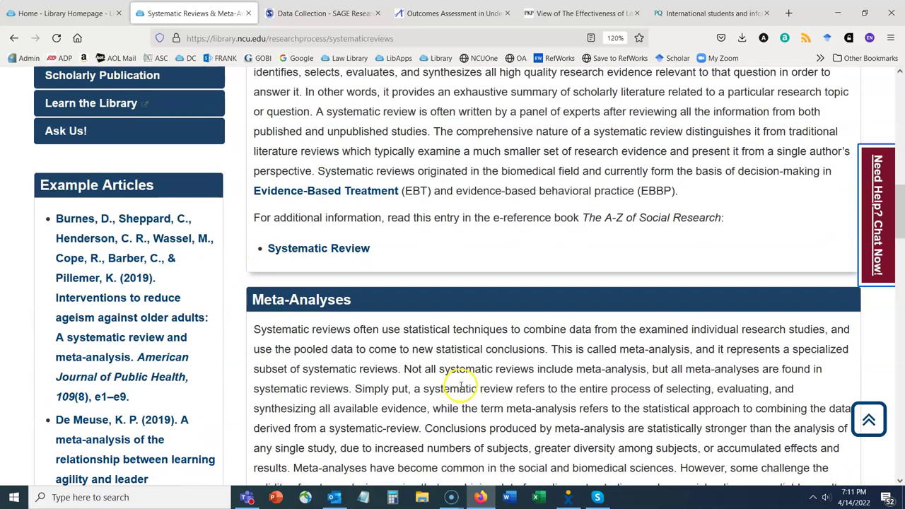
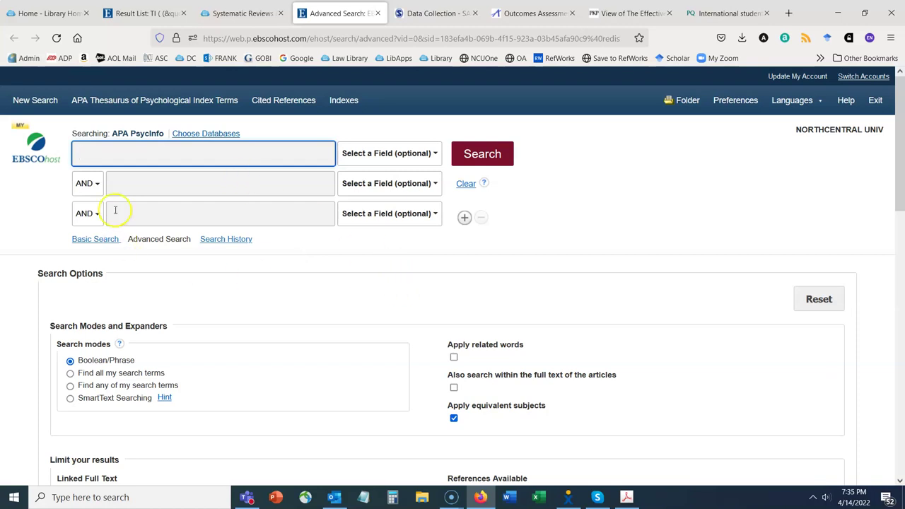
Limit the APA PsycInfo advanced search to the Systematic Review methodology.
scroll(545, 283, "down", 5)
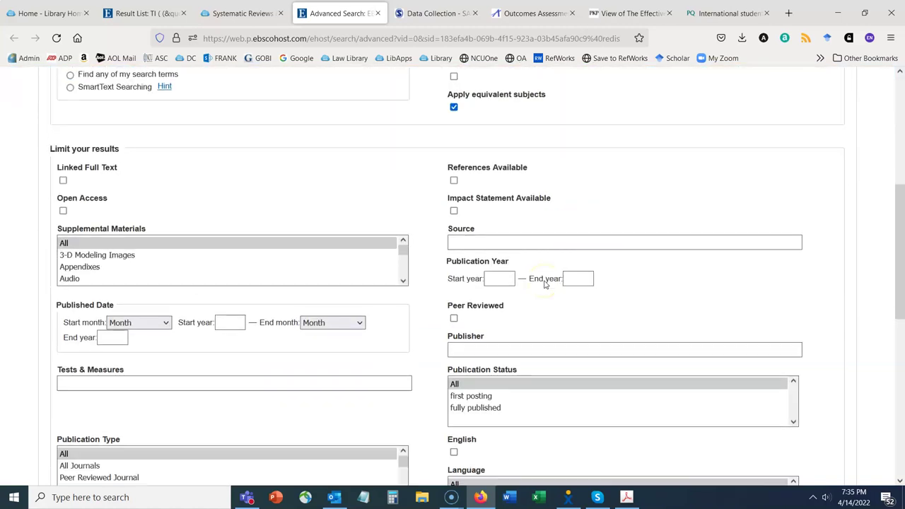
scroll(545, 283, "down", 7)
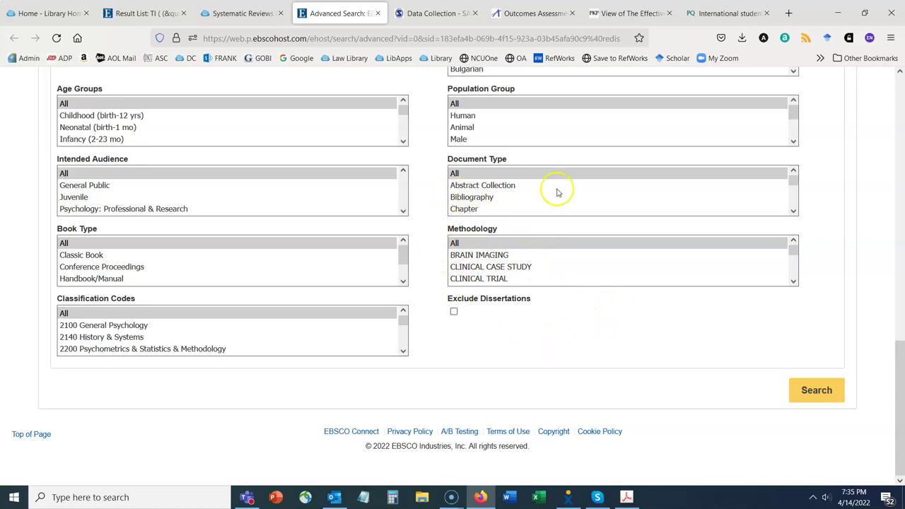
left_click(794, 282)
left_click(794, 282)
left_click(793, 281)
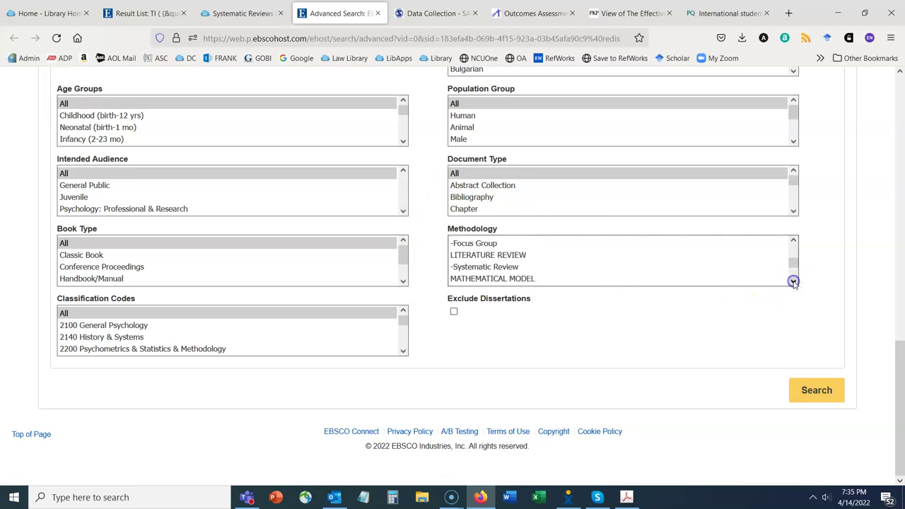
left_click(485, 266)
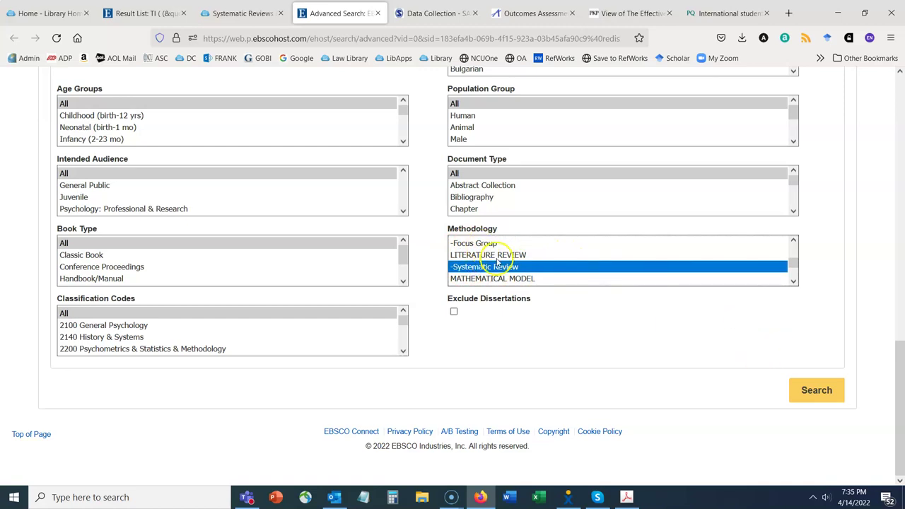
left_click(496, 255)
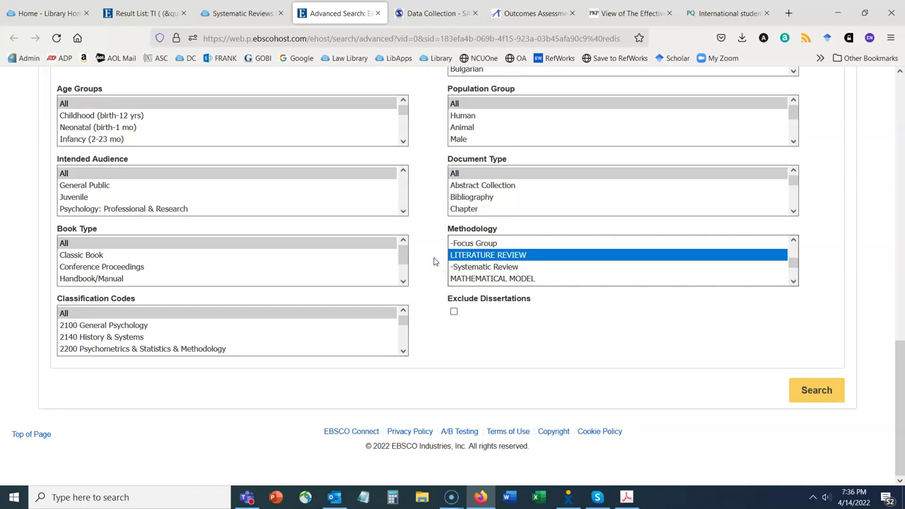
left_click(472, 268)
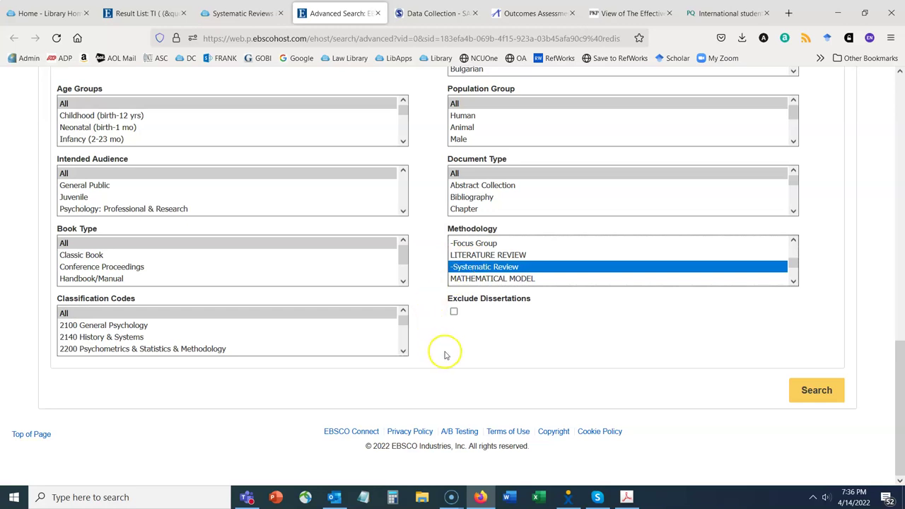
Add META ANALYSIS and METASYNTHESIS to the selected methodologies and check the remaining methodology options.
left_click(794, 282)
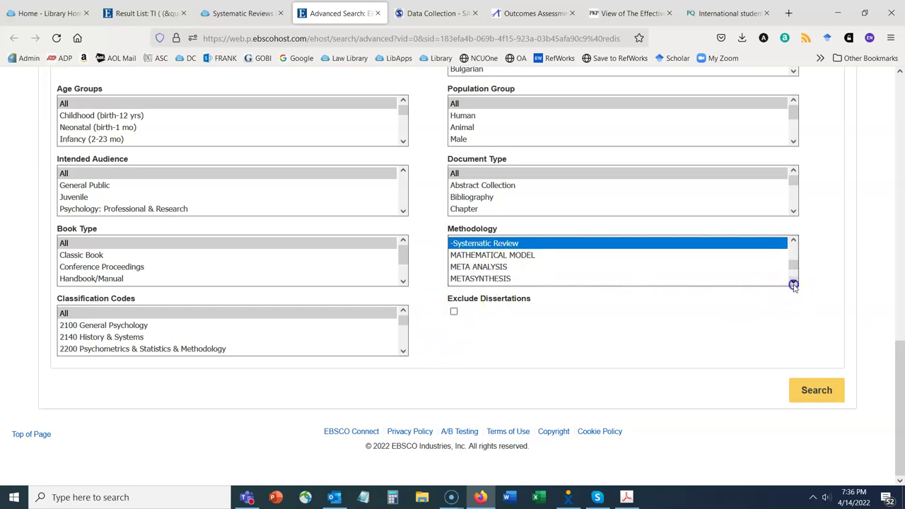
left_click(486, 264, "ctrl")
left_click(488, 275, "ctrl")
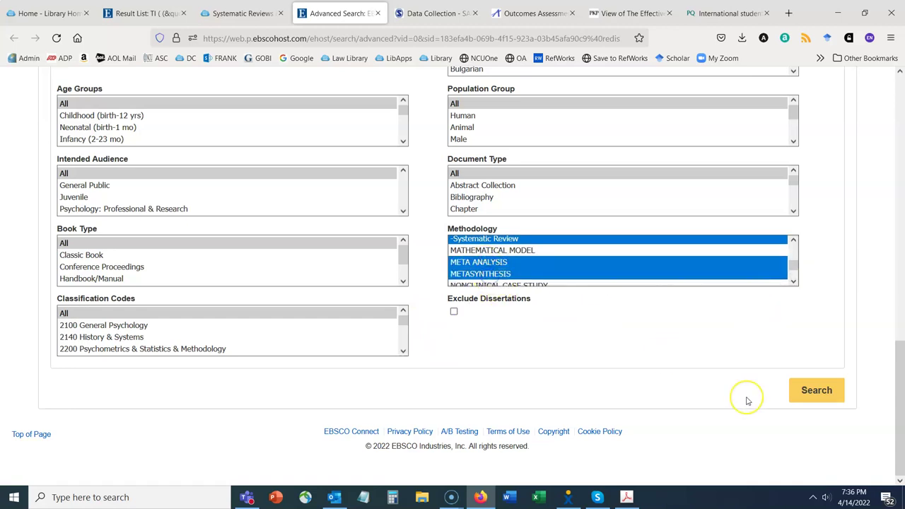
left_click(794, 281)
left_click(794, 281)
left_click(794, 281)
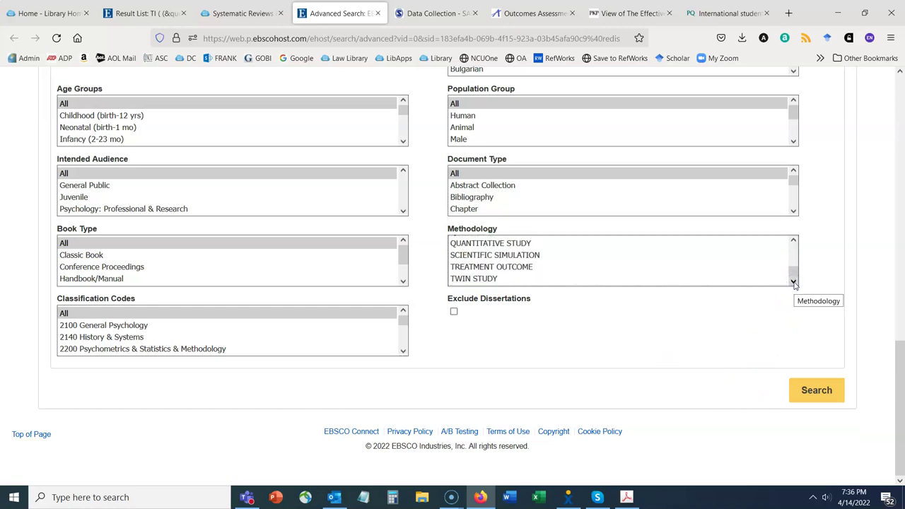
Search for "stress" in the TI Title field with the chosen methodology limits.
left_click_drag(899, 343, 900, 74)
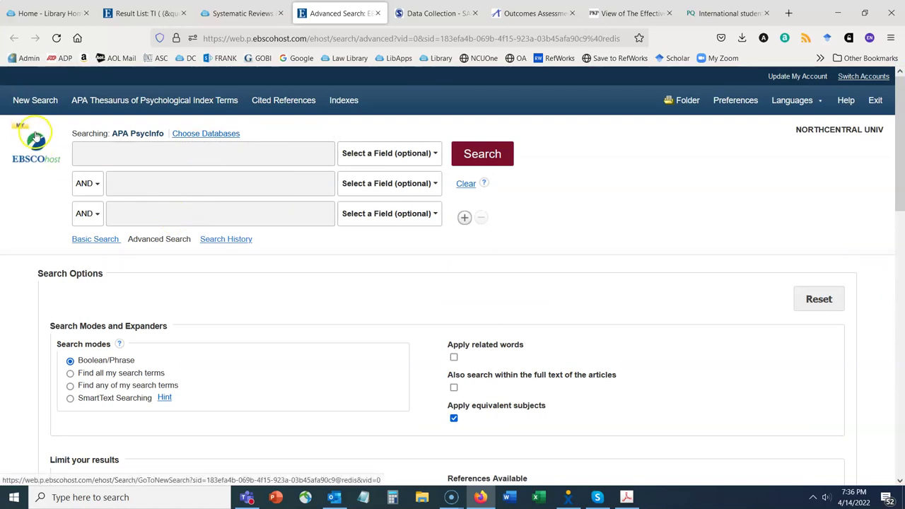
left_click(112, 152)
type("stress")
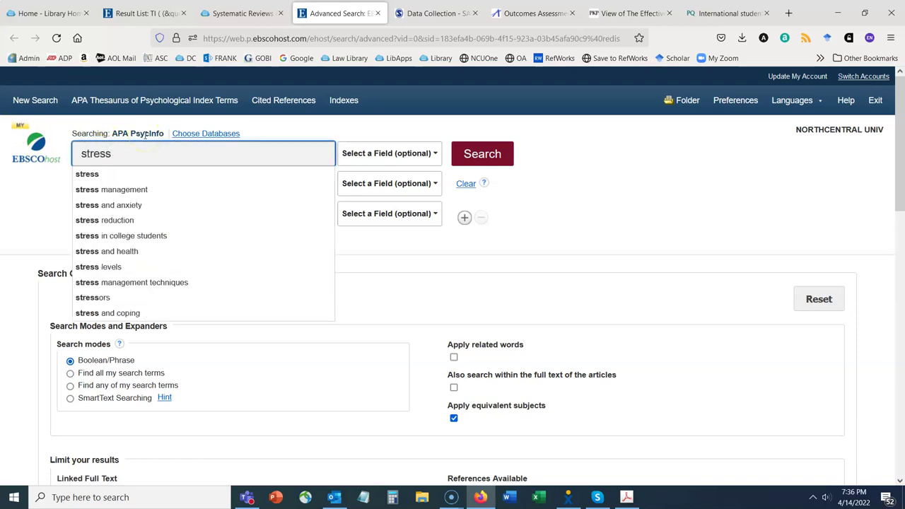
left_click(744, 191)
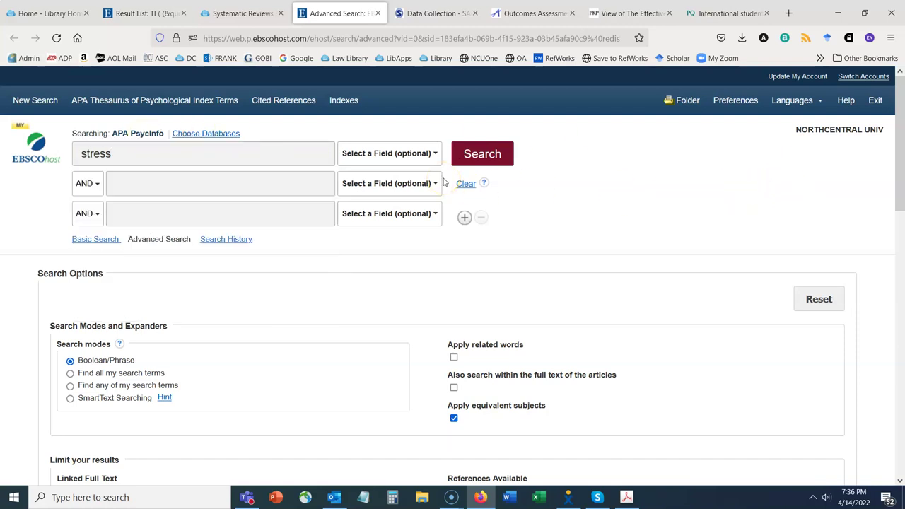
left_click(415, 154)
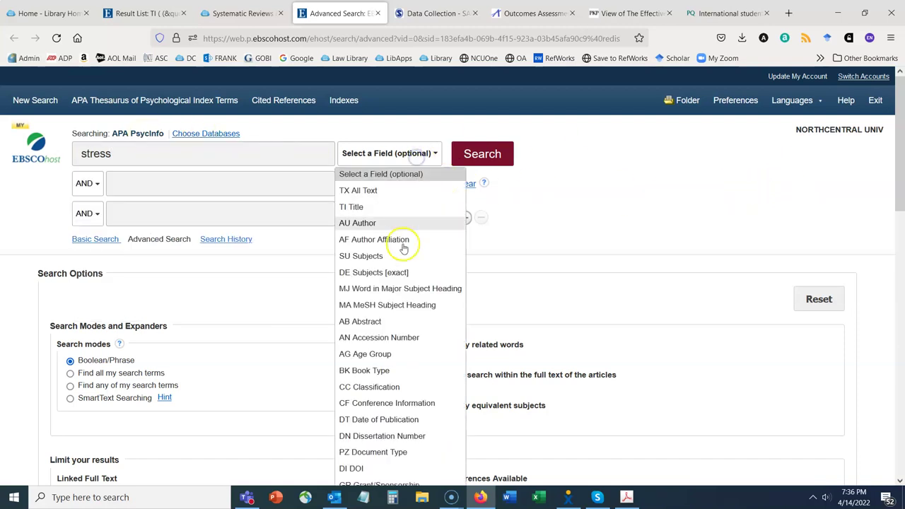
left_click(363, 213)
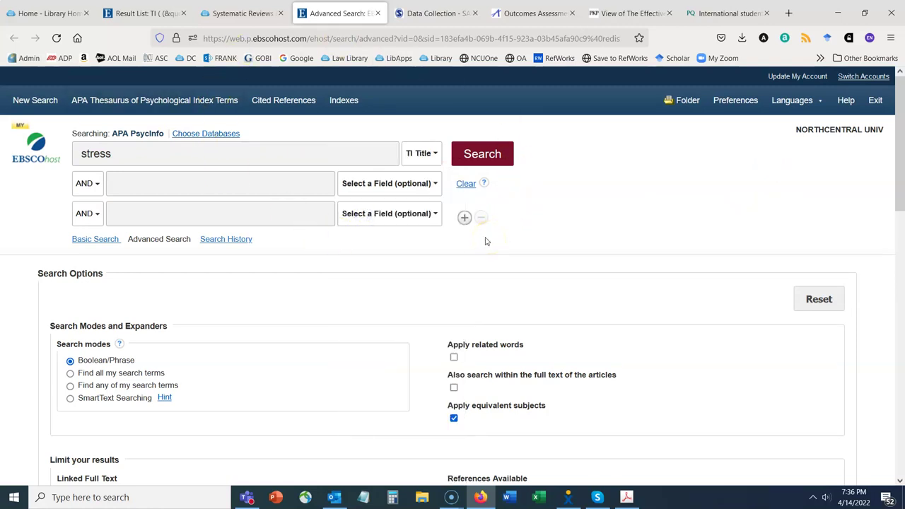
left_click(500, 150)
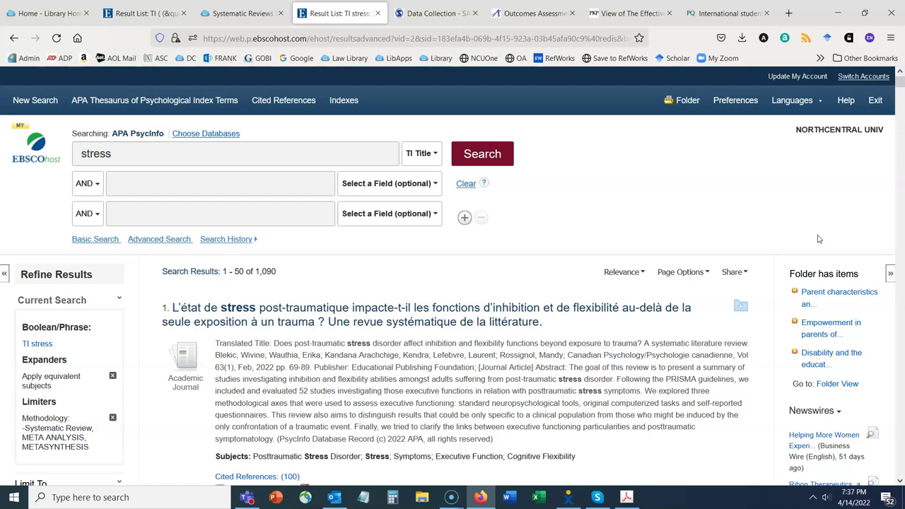
Narrow the APA PsycInfo stress results to the subject trauma.
scroll(549, 343, "down", 4)
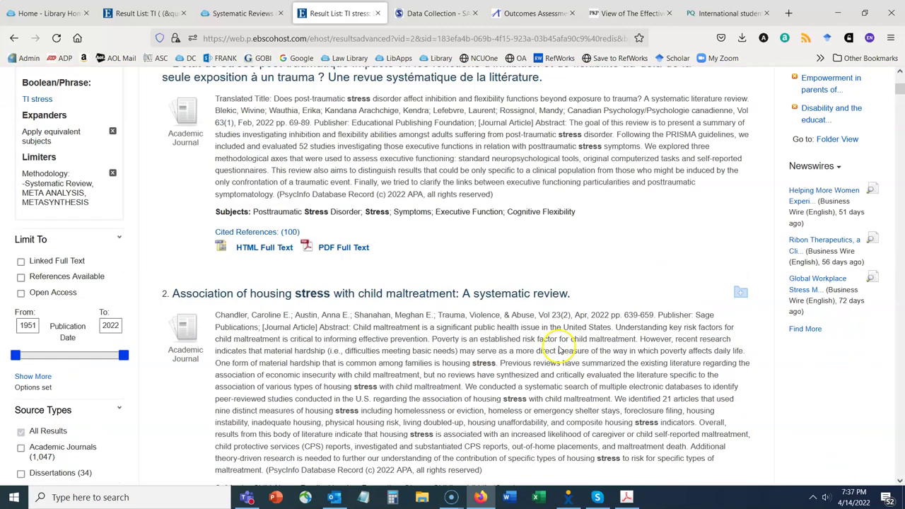
scroll(479, 323, "down", 5)
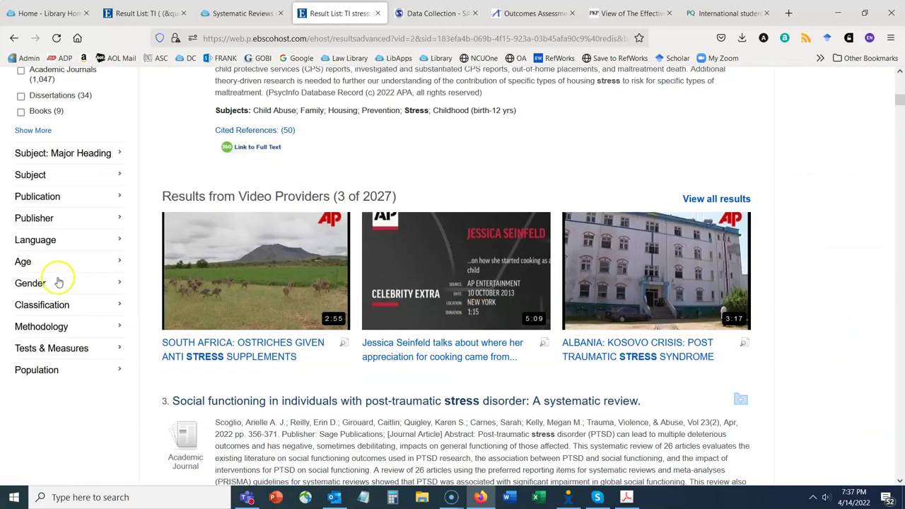
left_click(35, 175)
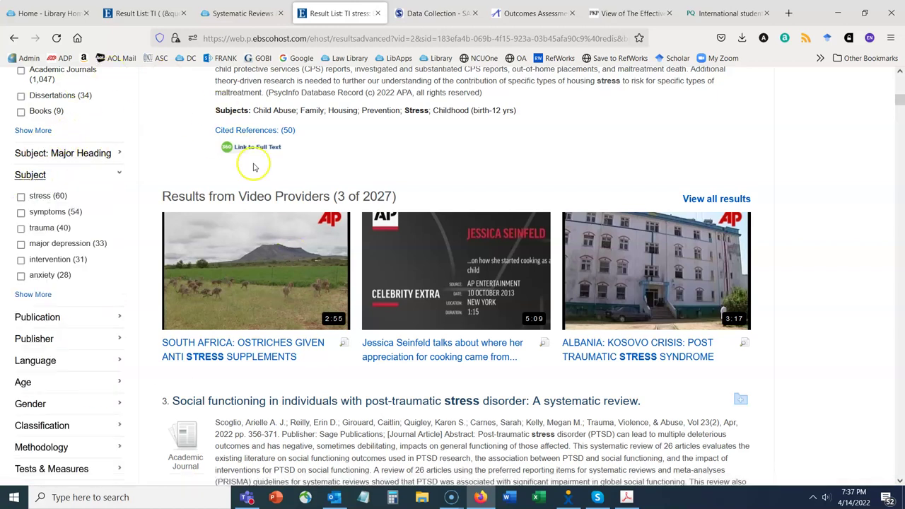
left_click(216, 283)
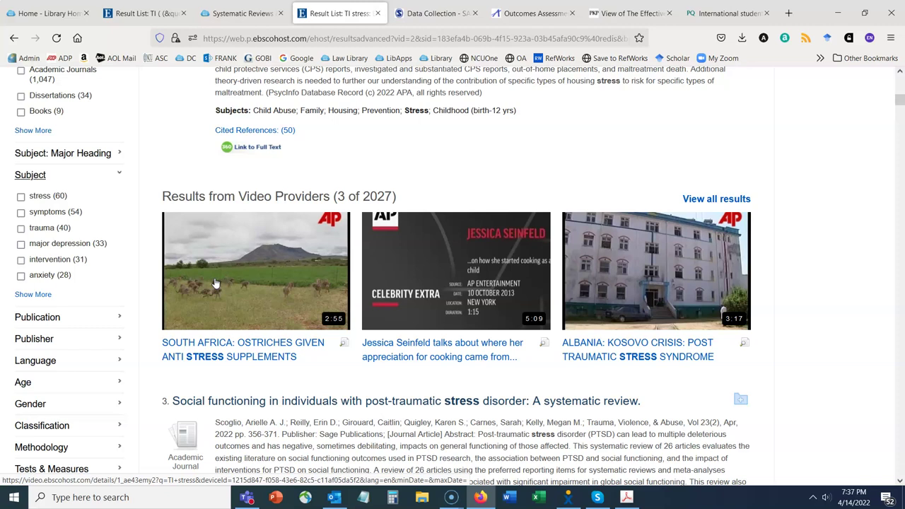
left_click(21, 229)
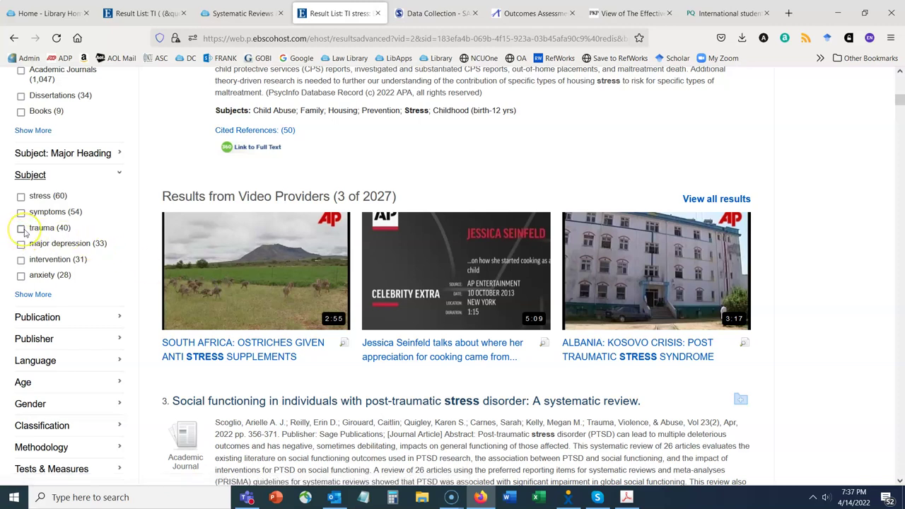
left_click(22, 229)
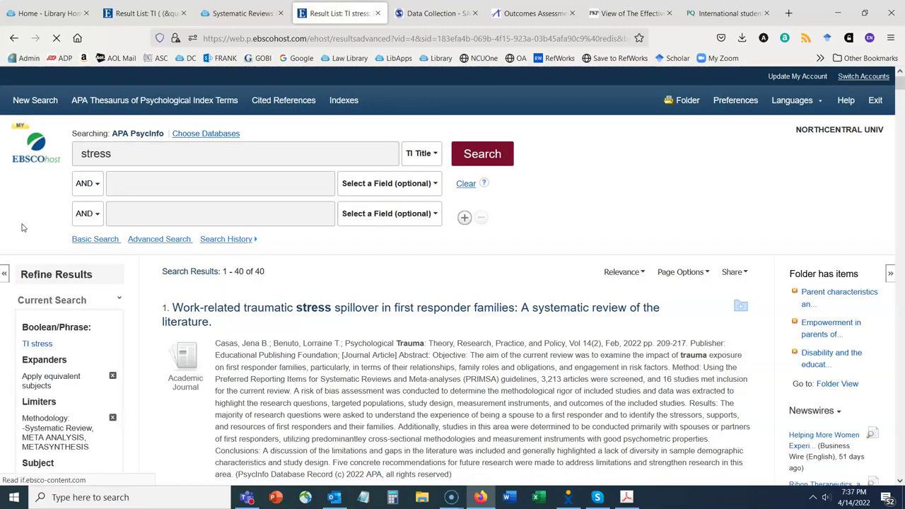
Look over the trauma-related results and sort them by Date Newest.
scroll(151, 216, "down", 5)
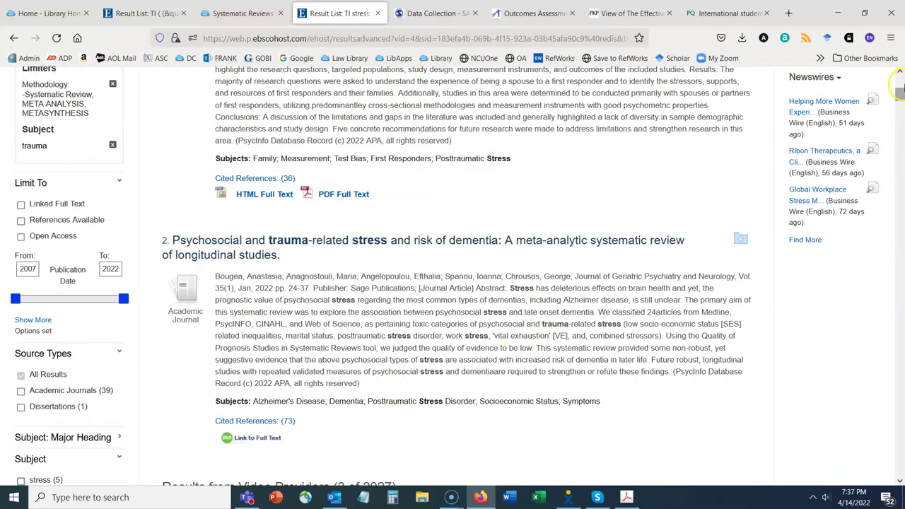
left_click(900, 87)
left_click_drag(901, 87, 900, 84)
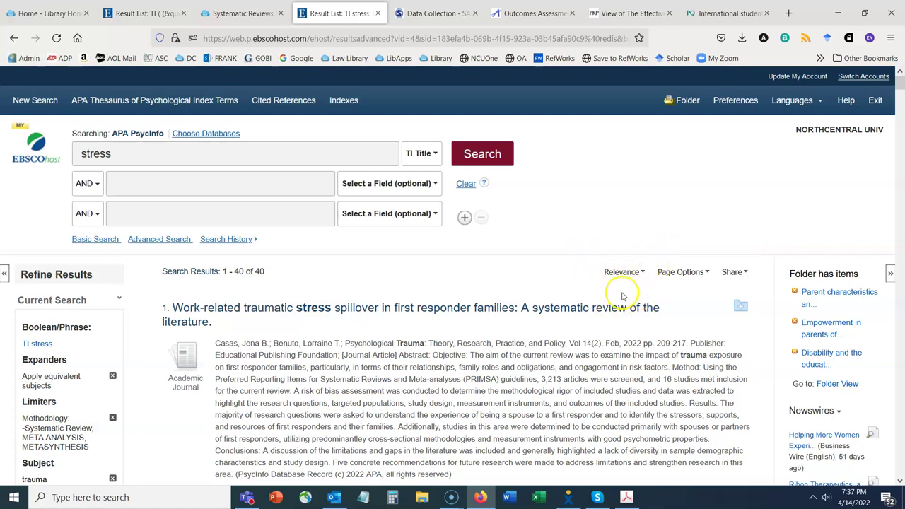
left_click(641, 274)
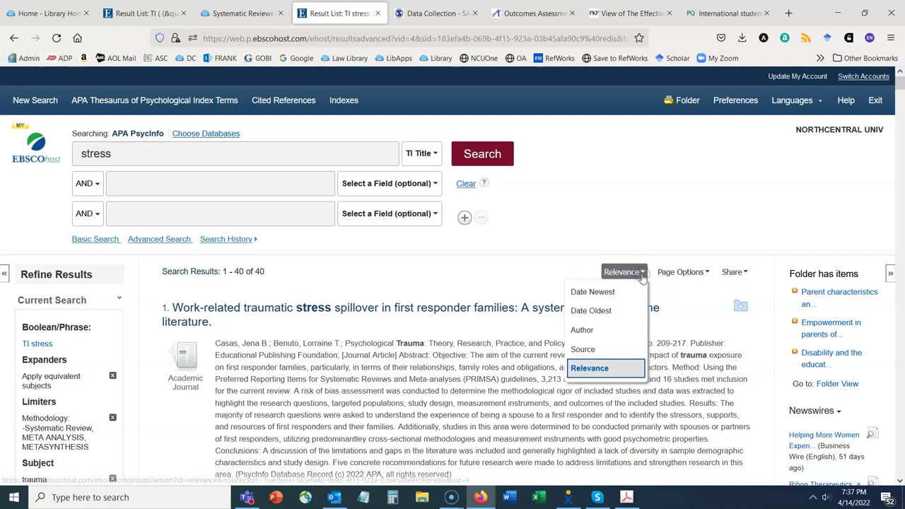
left_click(592, 292)
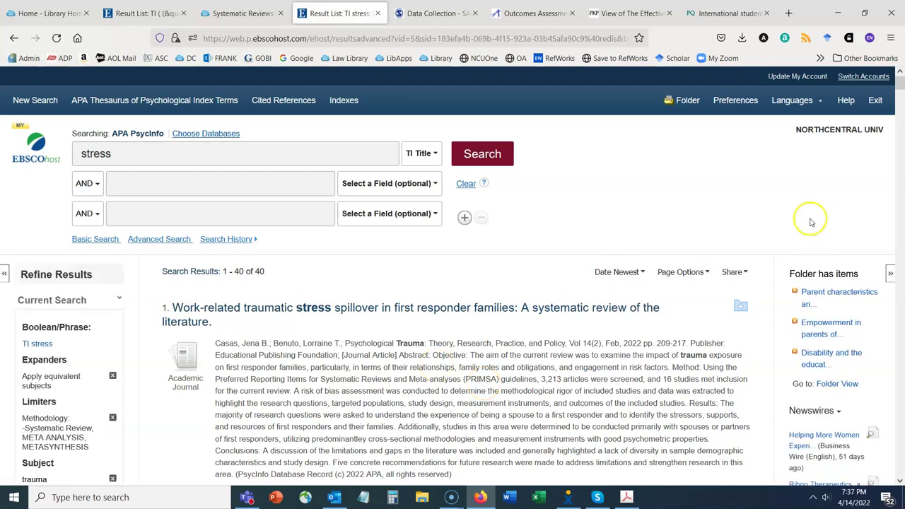
Review the abstracts and full-text links of the newest results, and reopen the Advanced Search form.
scroll(900, 83, "down", 3)
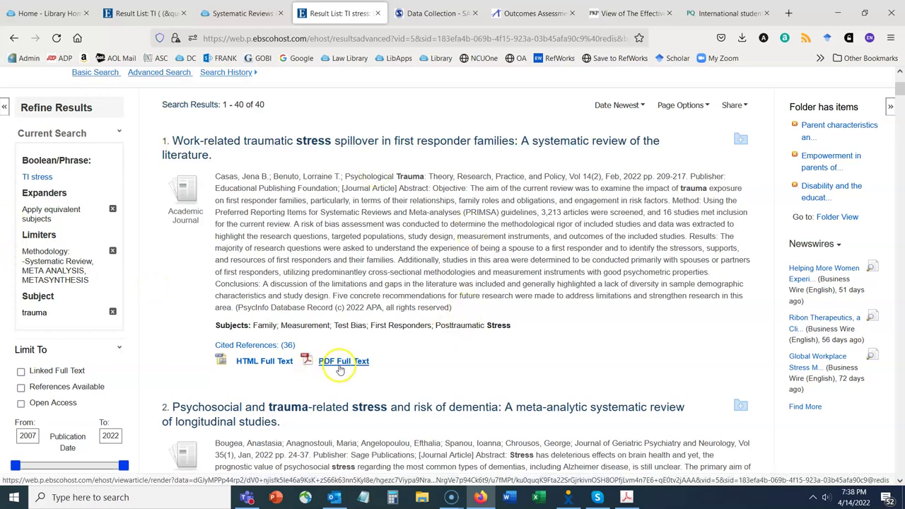
scroll(534, 347, "down", 3)
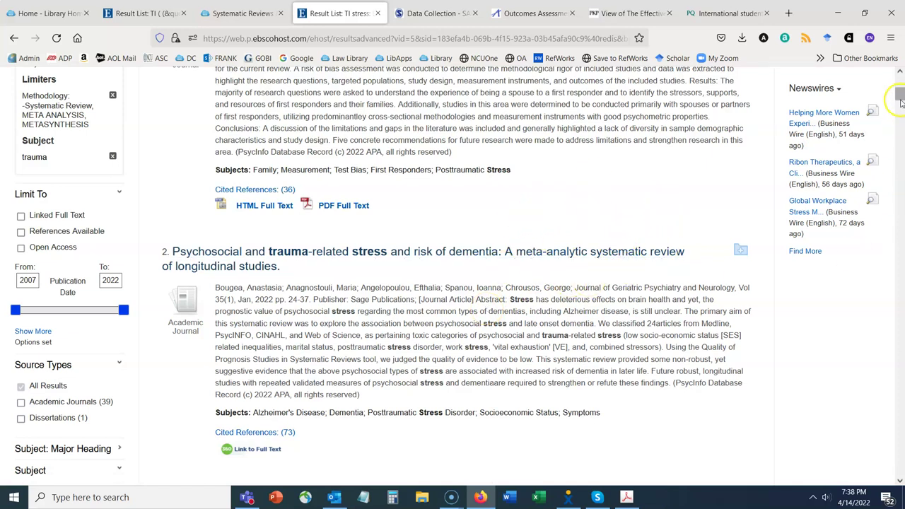
left_click_drag(900, 94, 900, 79)
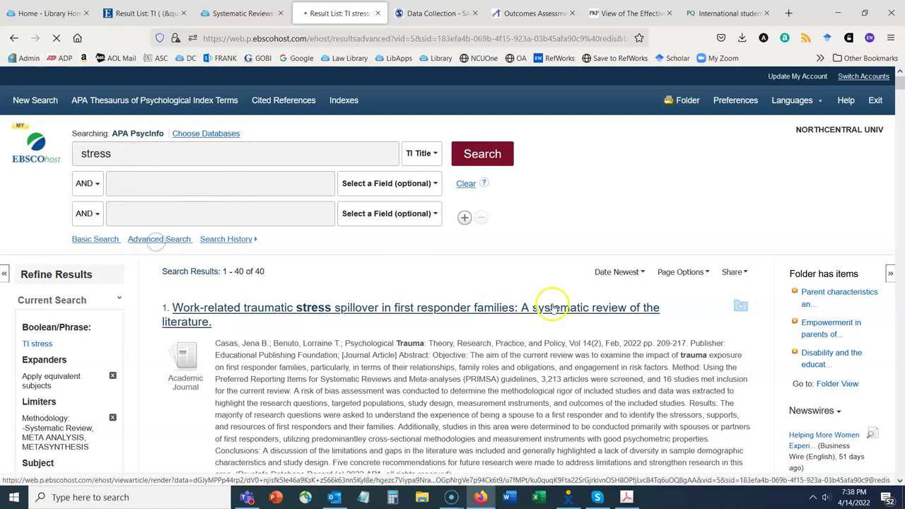
scroll(630, 277, "down", 5)
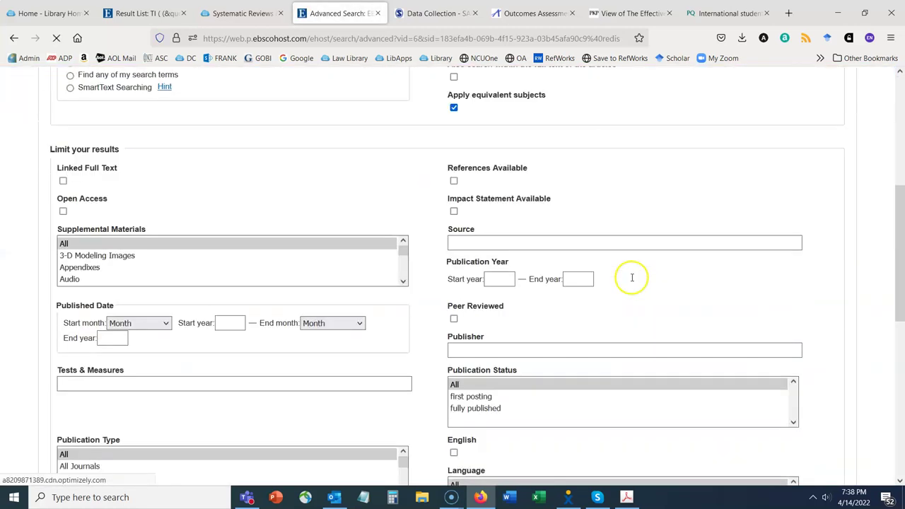
scroll(630, 277, "up", 5)
left_click(615, 286)
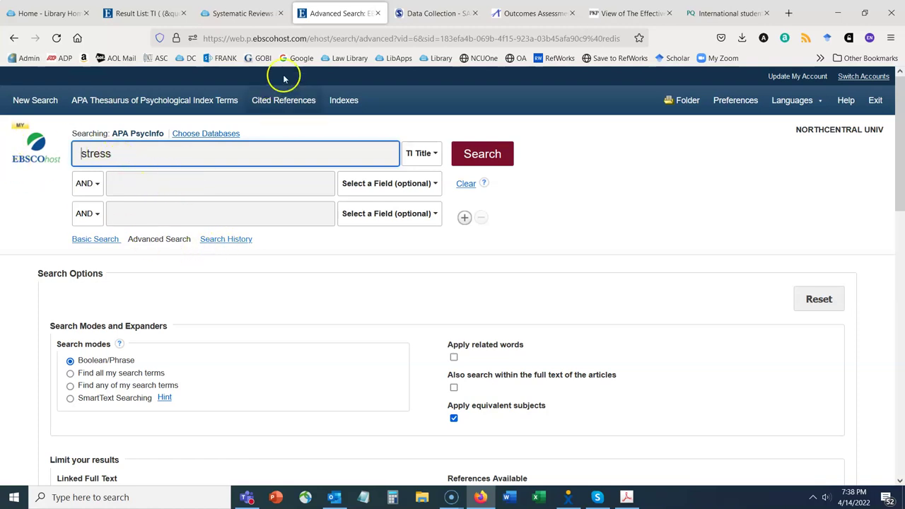
Check the Databases section of the library's Systematic Reviews page and change the EBSCOhost search database to MEDLINE Complete.
left_click(259, 12)
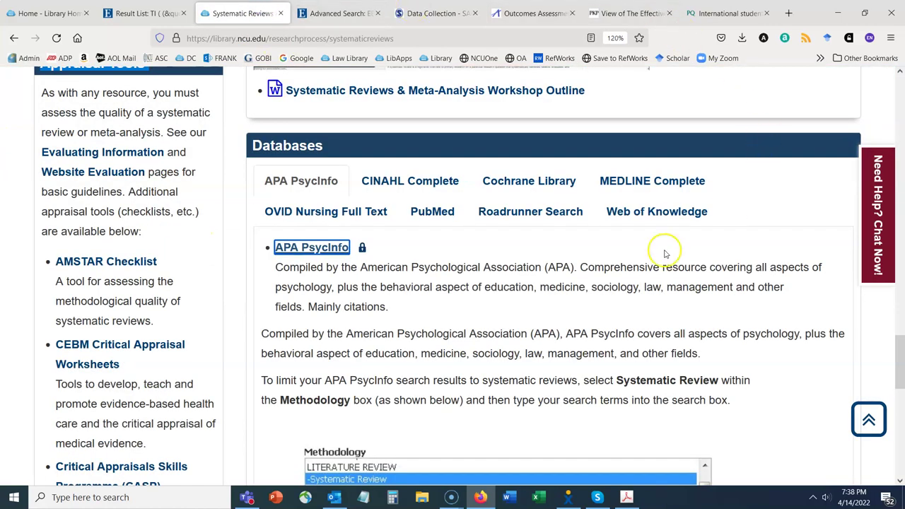
left_click(356, 140)
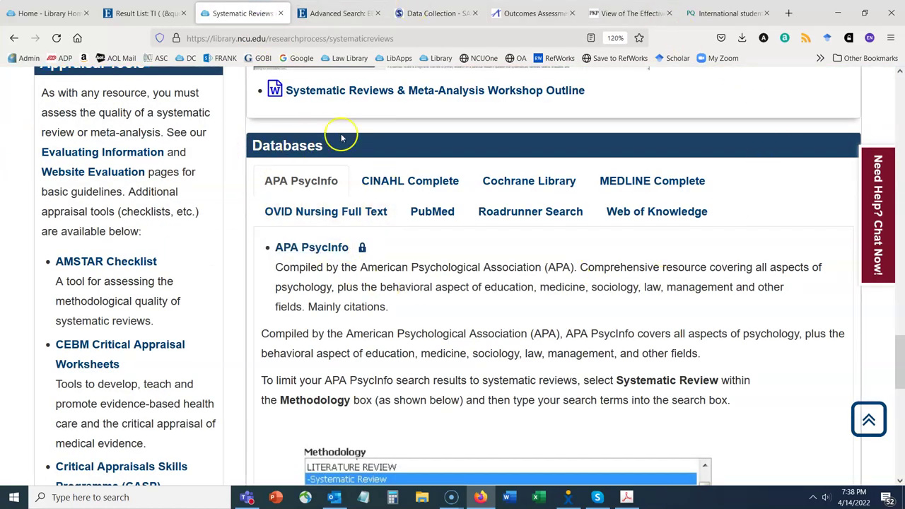
left_click(336, 13)
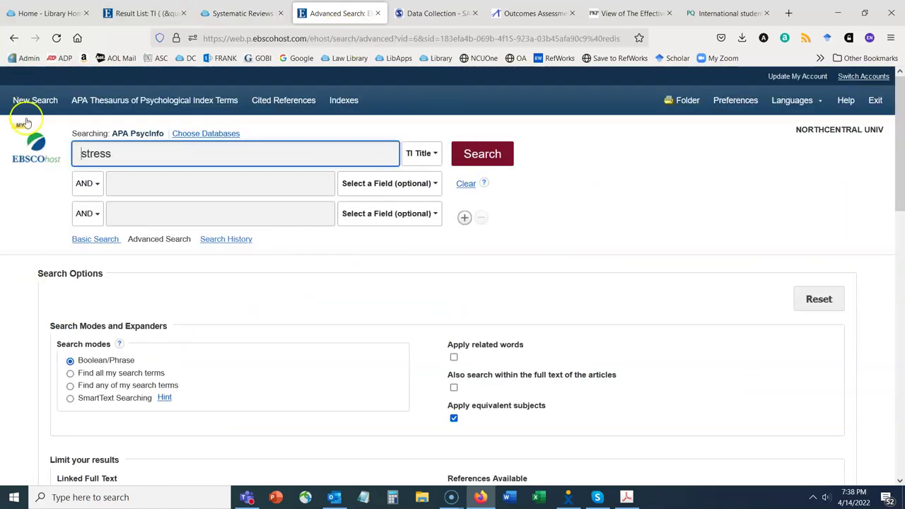
left_click(219, 135)
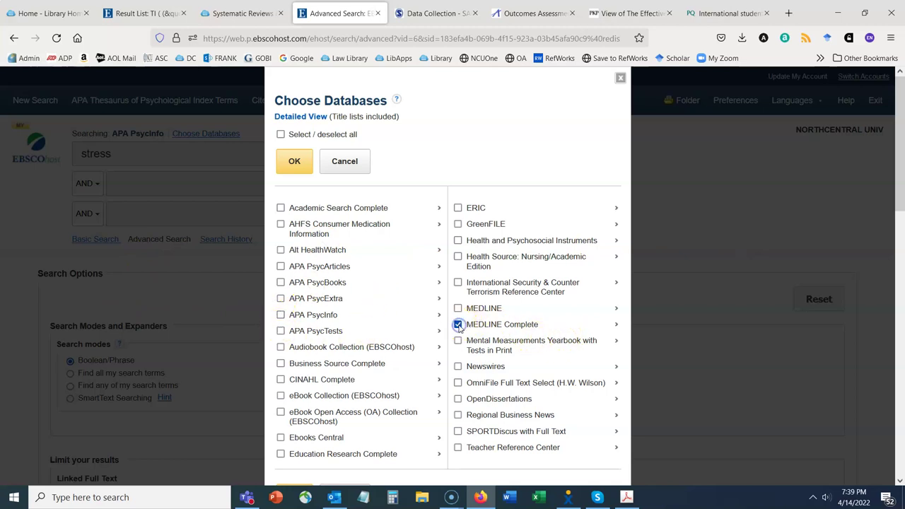
left_click(293, 162)
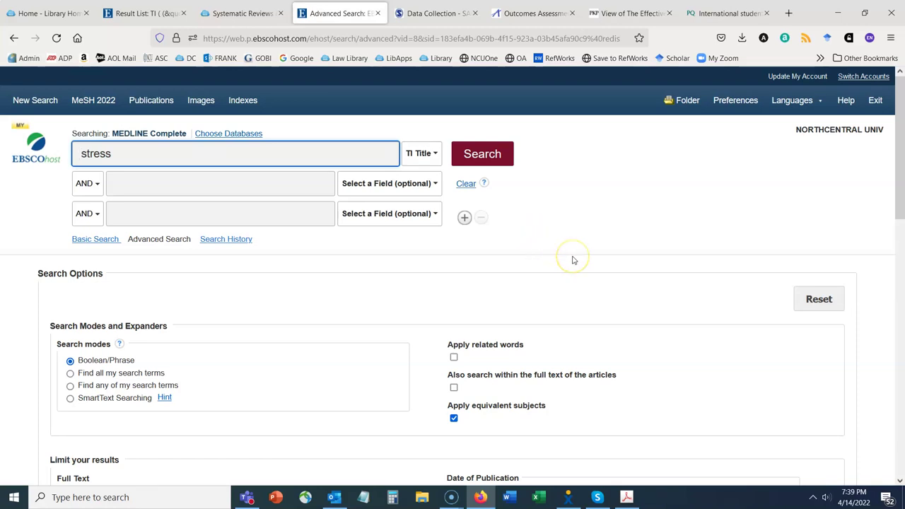
Limit the MEDLINE Complete search to the Systematic Review publication type and run the title search for "stress".
scroll(573, 260, "down", 2)
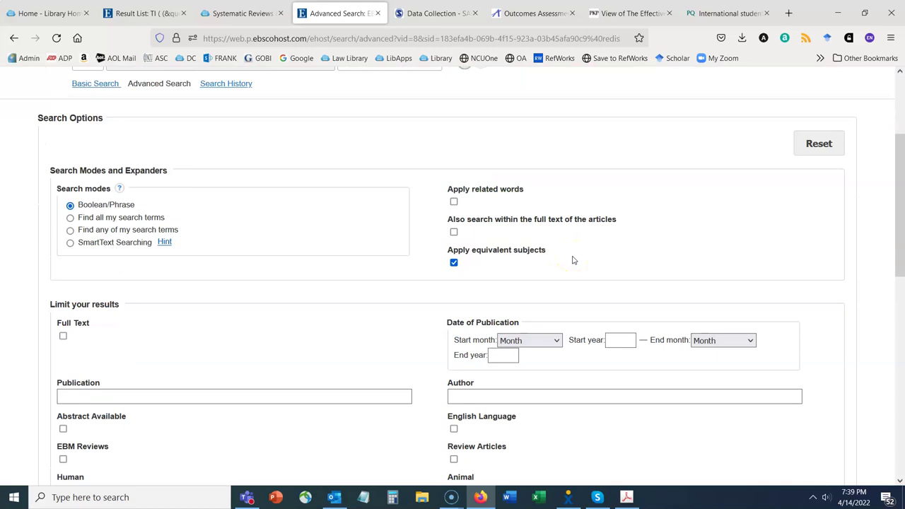
scroll(574, 261, "down", 4)
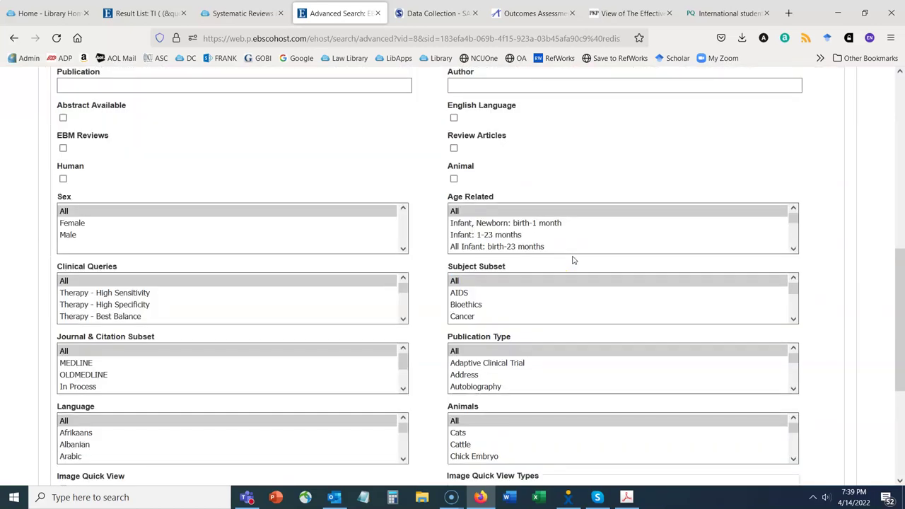
scroll(574, 261, "down", 2)
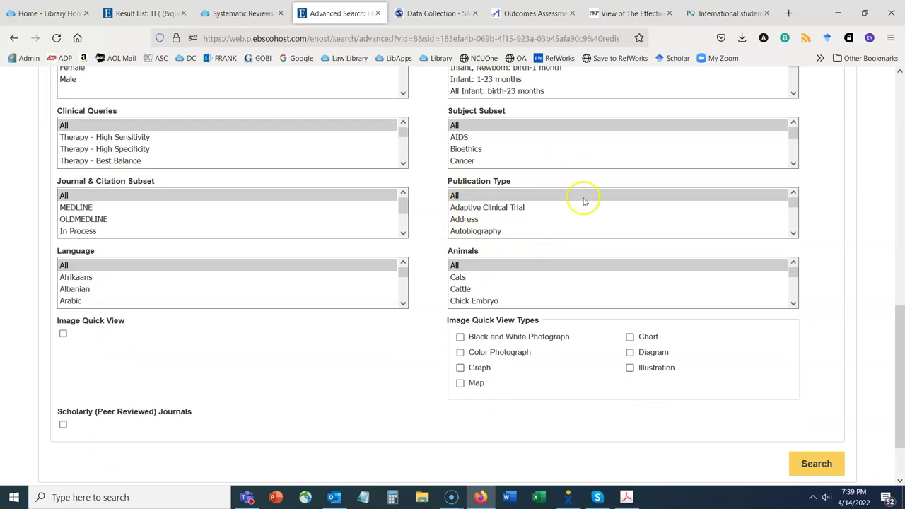
left_click(793, 233)
left_click(794, 234)
left_click(794, 233)
left_click(794, 233)
left_click(794, 234)
left_click(794, 234)
left_click(793, 234)
left_click(794, 234)
left_click(794, 234)
left_click(794, 234)
left_click(794, 234)
left_click(793, 233)
left_click(794, 233)
left_click(794, 233)
left_click(794, 234)
left_click(794, 234)
left_click(794, 233)
left_click(794, 234)
left_click(793, 233)
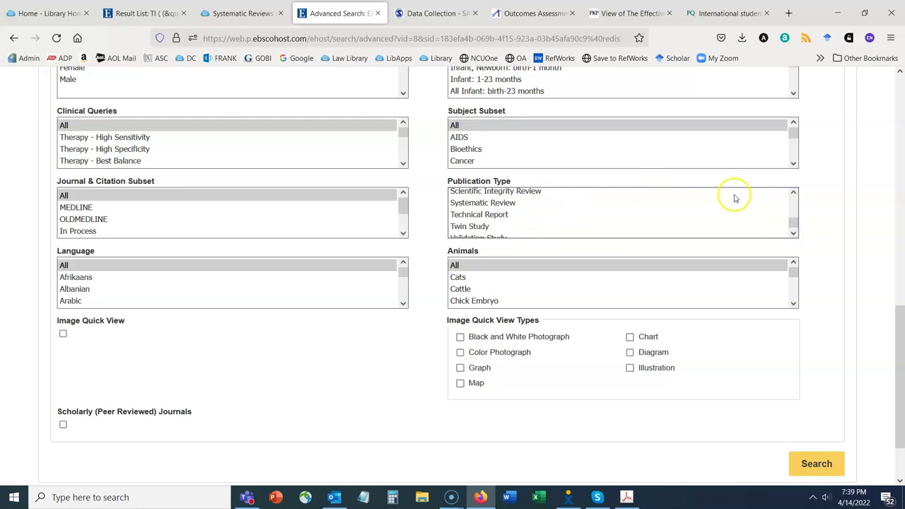
left_click(516, 203)
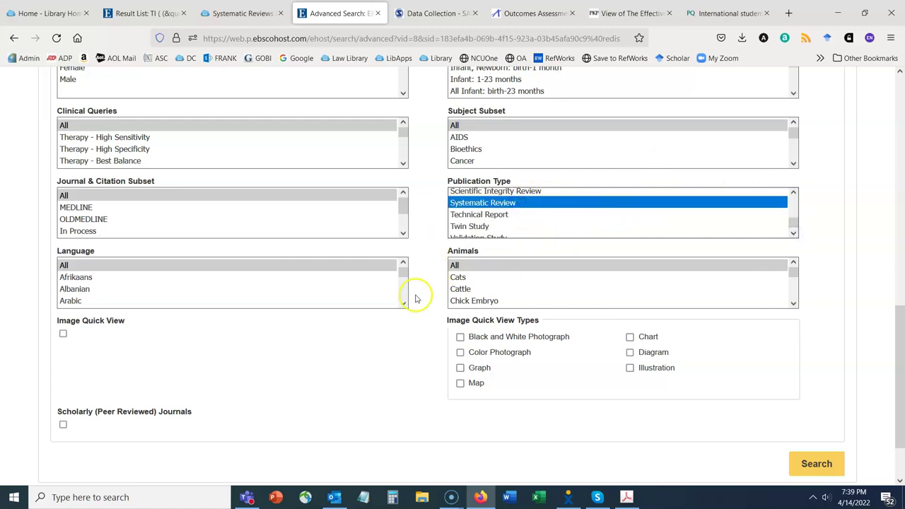
scroll(415, 297, "up", 10)
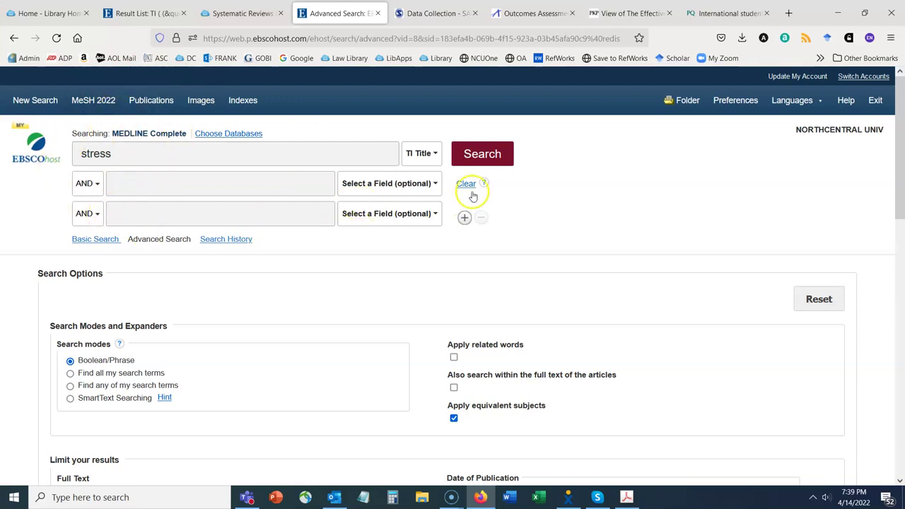
left_click(479, 153)
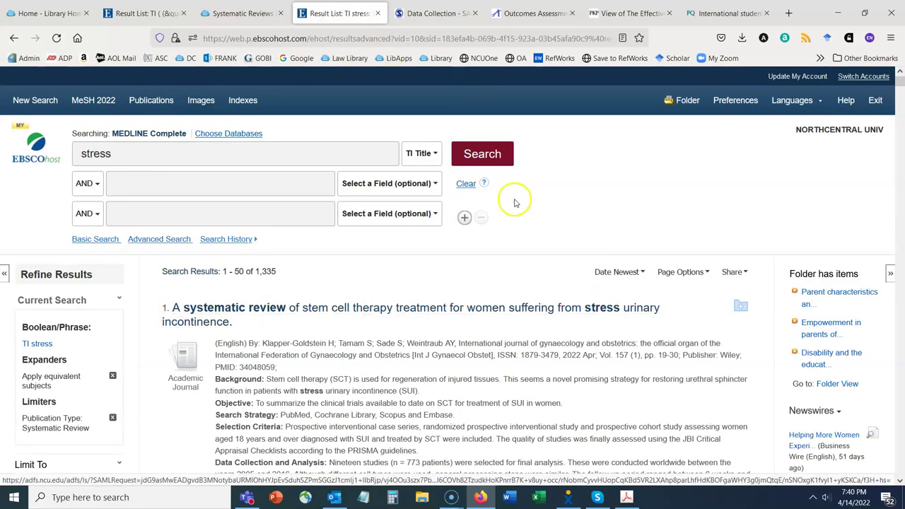
Narrow the MEDLINE Complete results to the major subject heading depression.
scroll(588, 204, "down", 3)
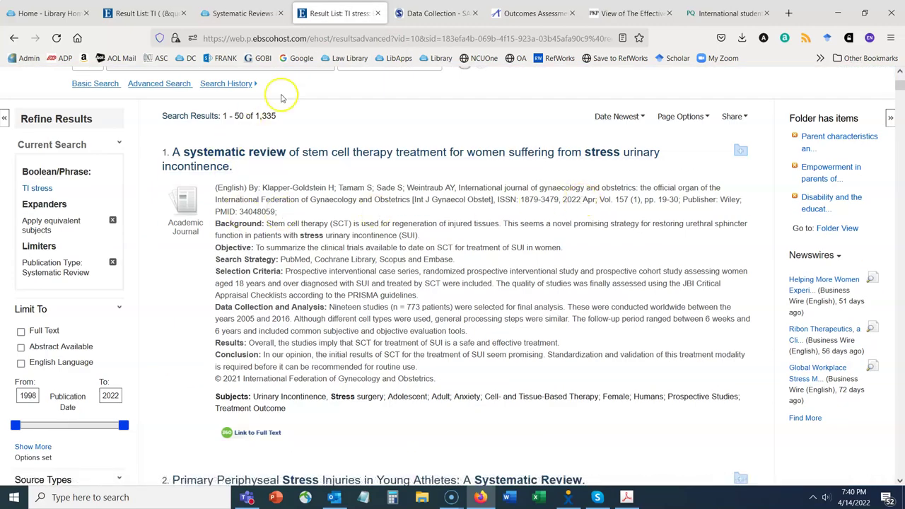
scroll(436, 151, "down", 6)
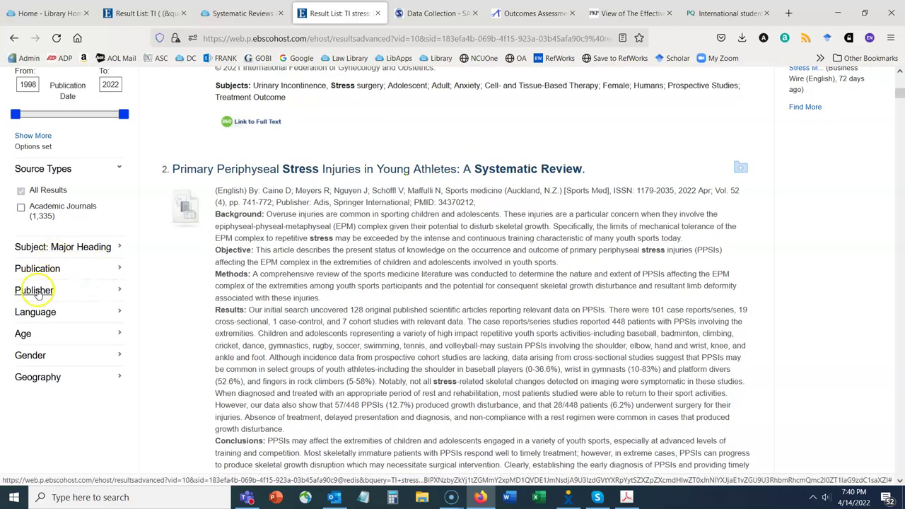
left_click(116, 249)
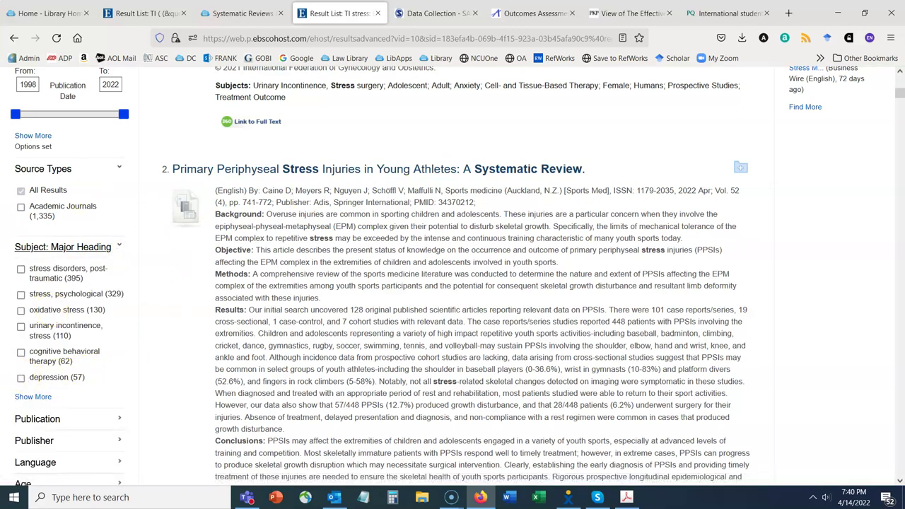
left_click(22, 378)
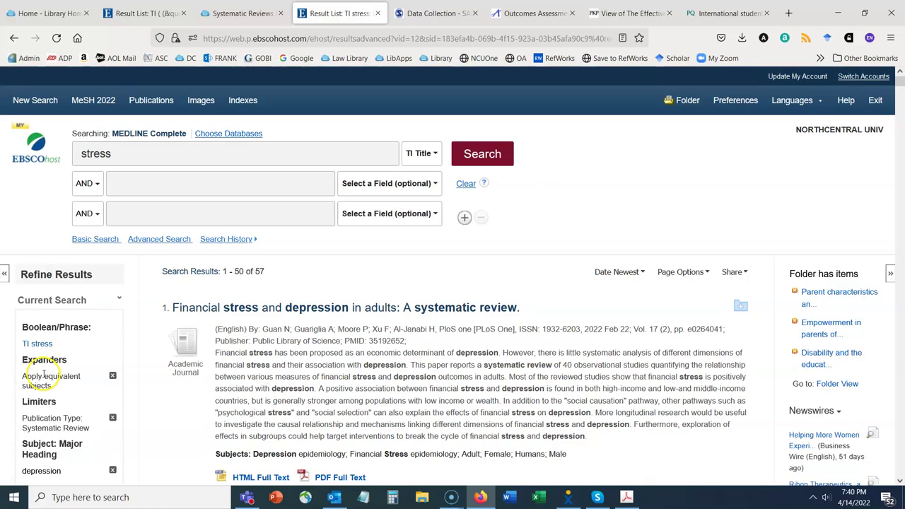
Browse the systematic reviews on stress and depression, examining their abstracts and full-text links.
scroll(198, 368, "down", 4)
scroll(203, 346, "up", 3)
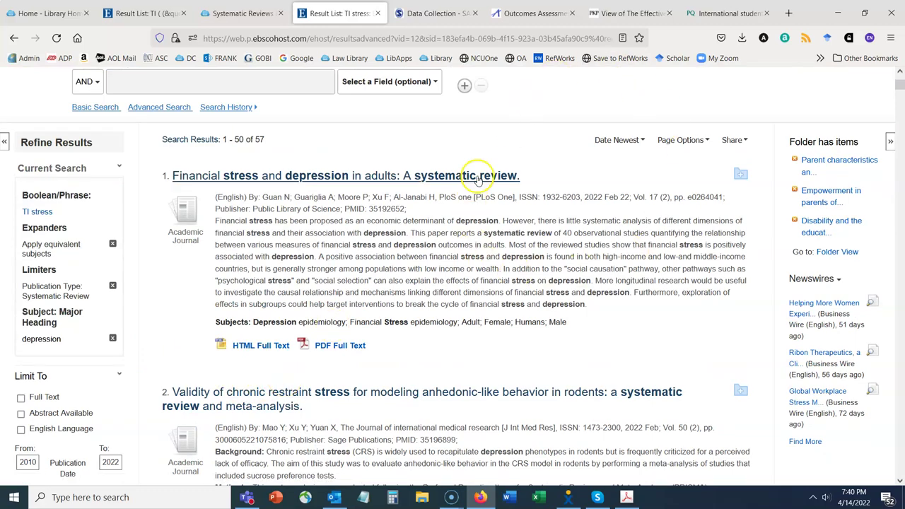
scroll(586, 233, "down", 3)
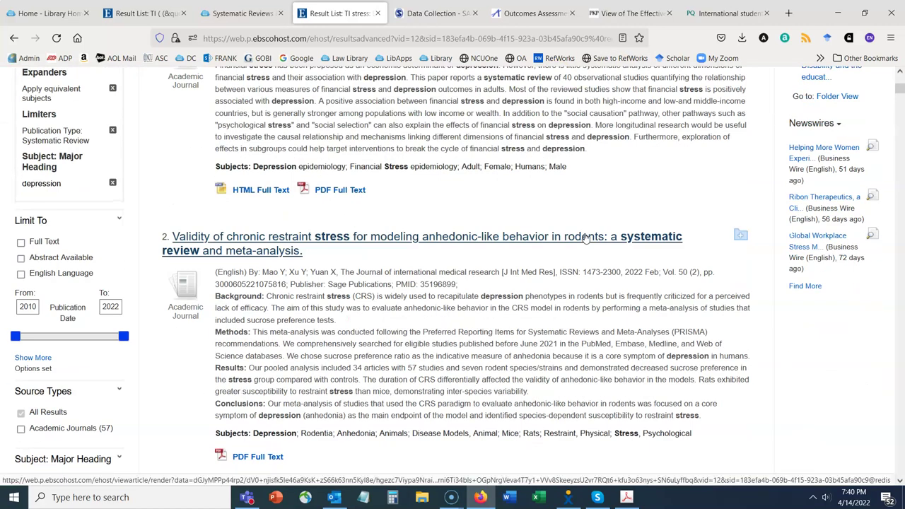
scroll(586, 238, "up", 3)
scroll(586, 237, "down", 10)
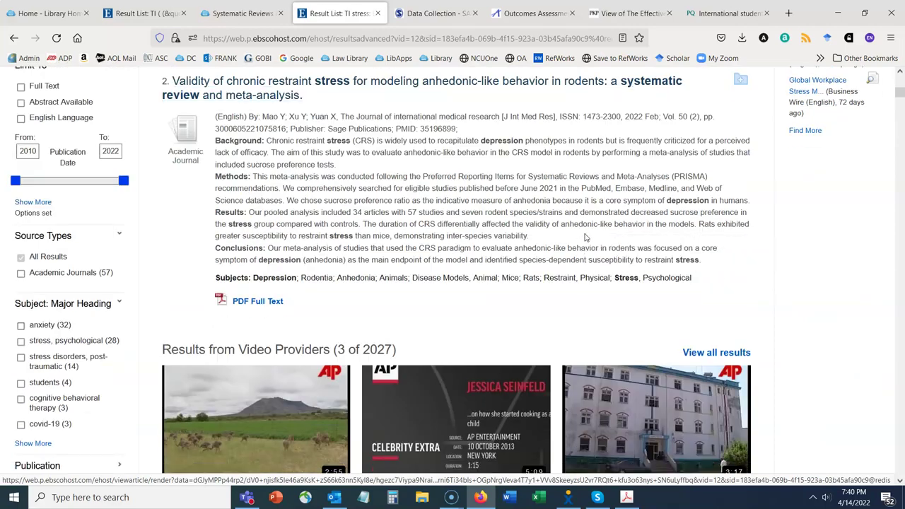
scroll(585, 237, "down", 3)
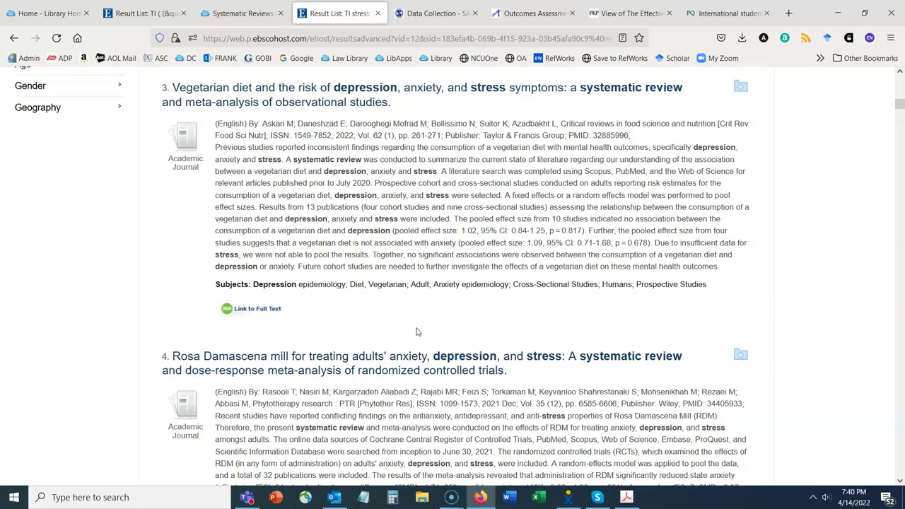
Open the interlibrary loan request for the vegetarian diet review through its full-text link and sign in to the Interlibrary Loan account.
left_click(247, 308)
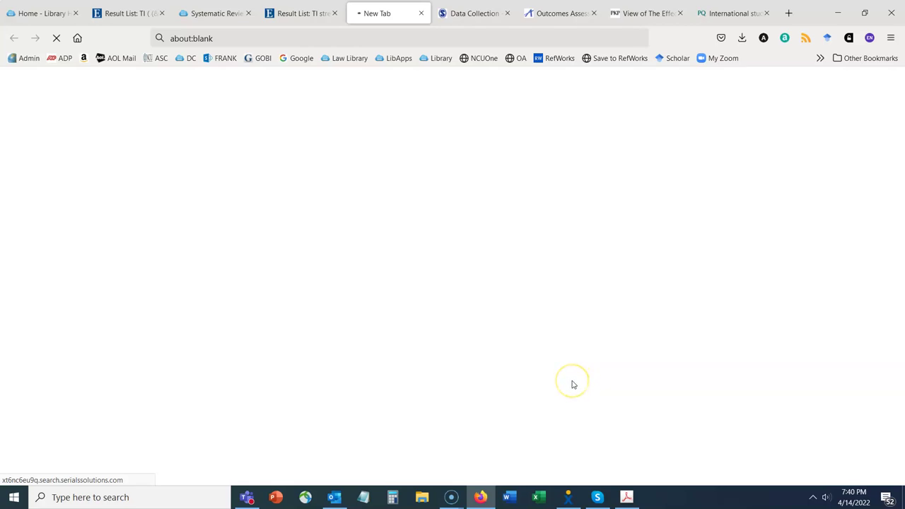
left_click(304, 13)
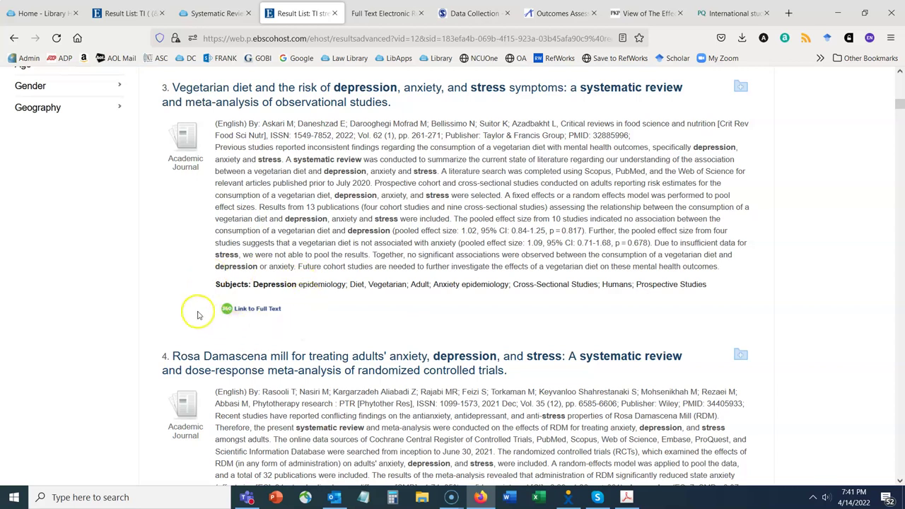
left_click(382, 13)
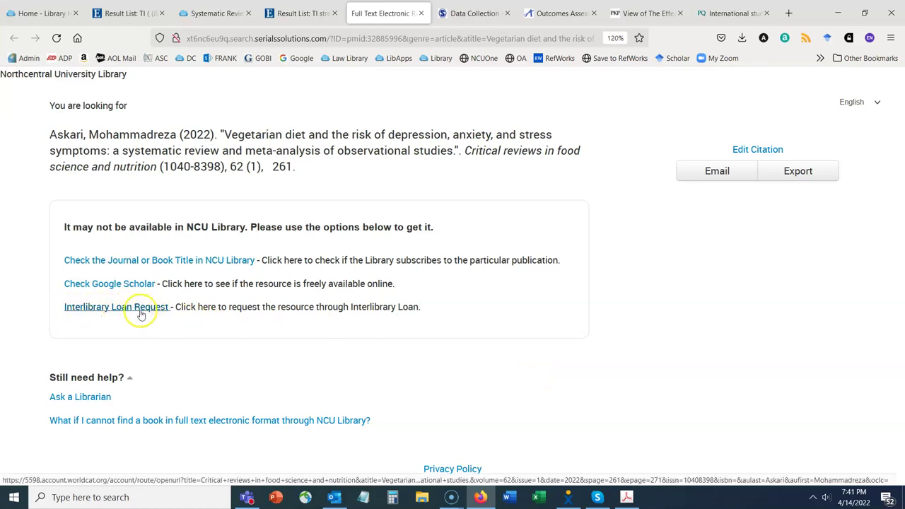
left_click(111, 307)
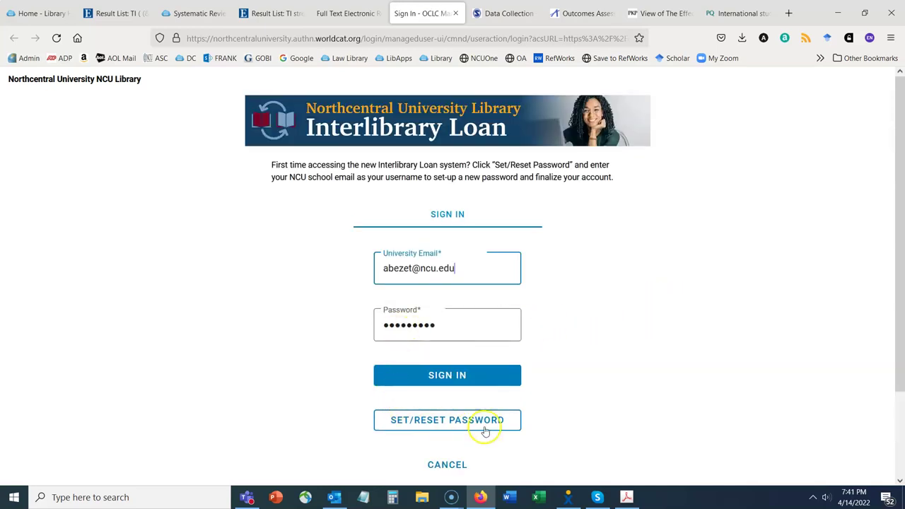
left_click(486, 379)
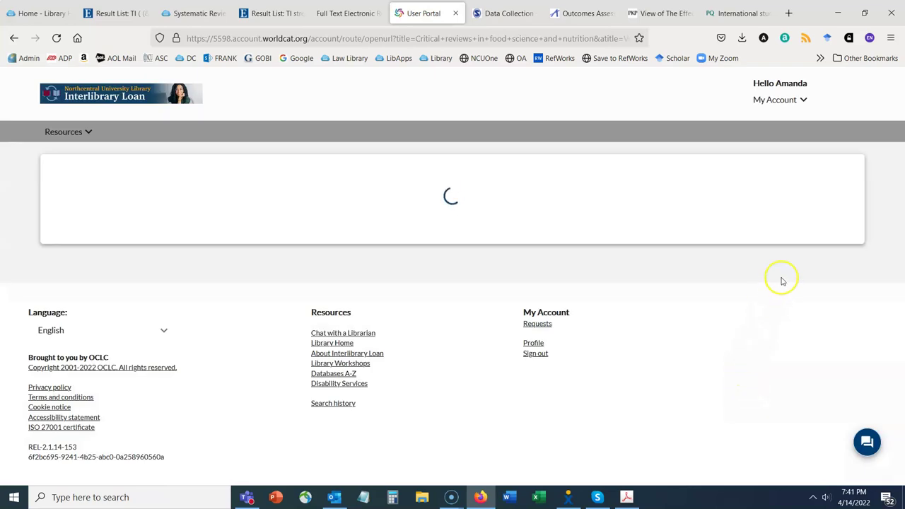
Examine the interlibrary loan article request form, including the article details, the required course field, the user information and the submission option.
scroll(900, 147, "down", 4)
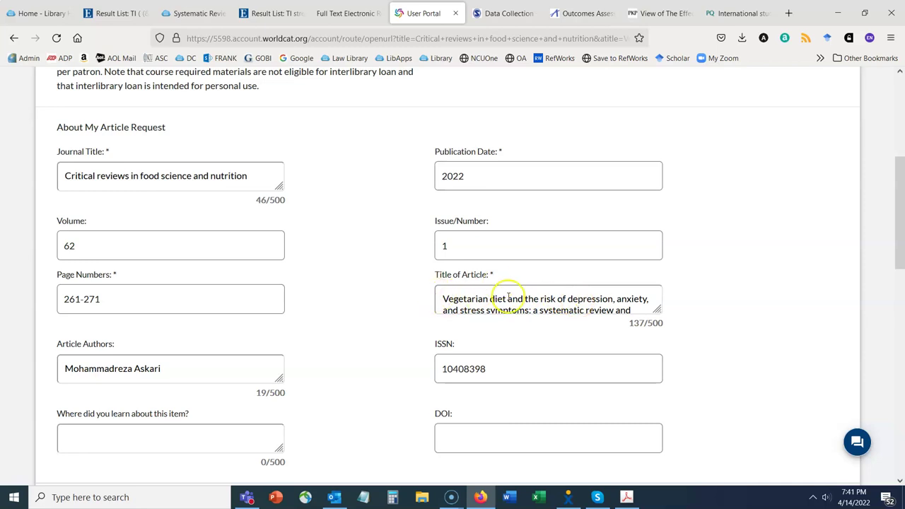
left_click_drag(899, 212, 902, 337)
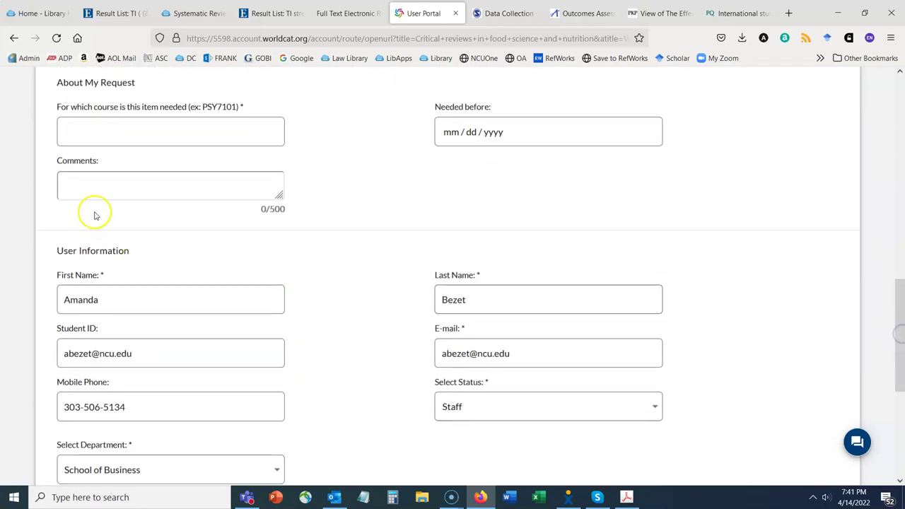
left_click(95, 132)
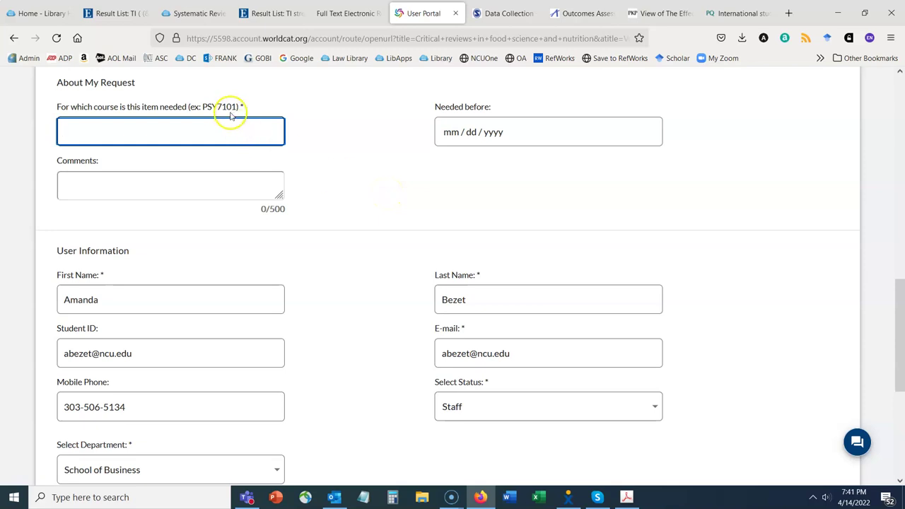
left_click(389, 189)
scroll(389, 188, "down", 3)
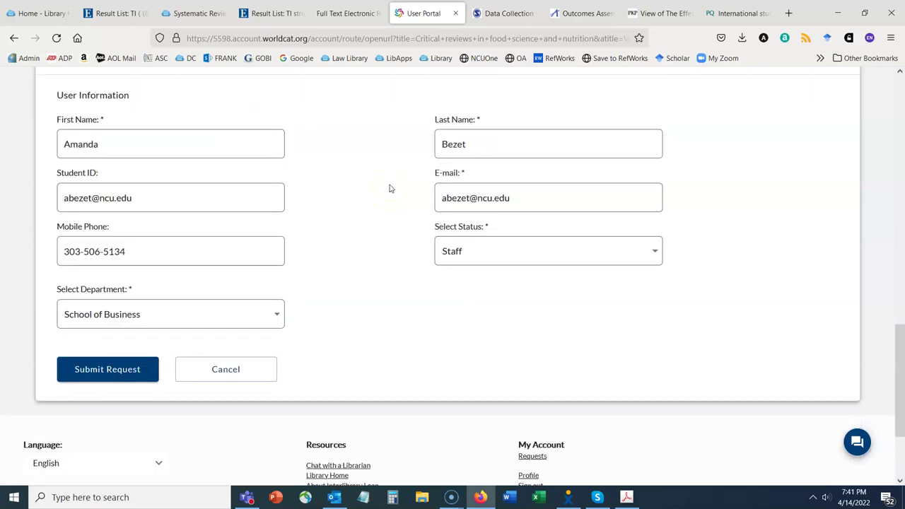
scroll(389, 188, "up", 10)
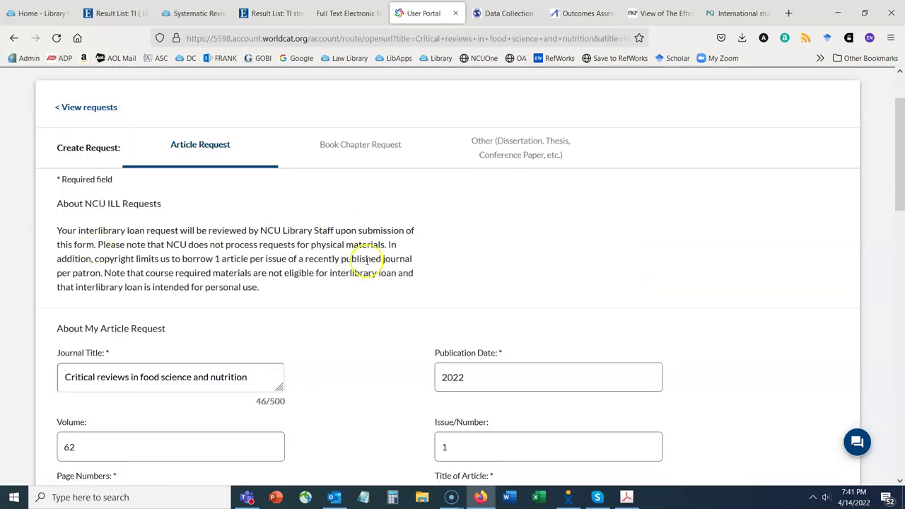
scroll(373, 278, "down", 10)
scroll(373, 277, "down", 2)
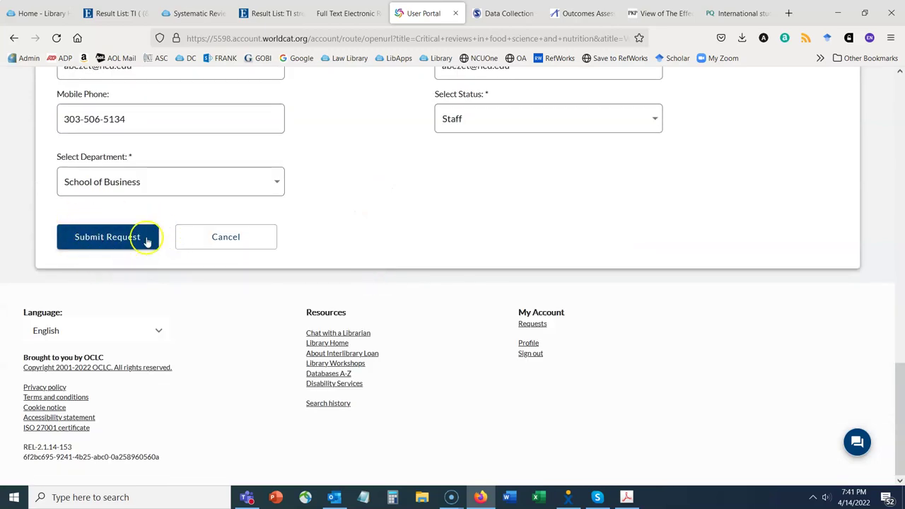
Close the interlibrary loan and full-text pages and go back to browsing the MEDLINE Complete results.
left_click(457, 13)
left_click(376, 13)
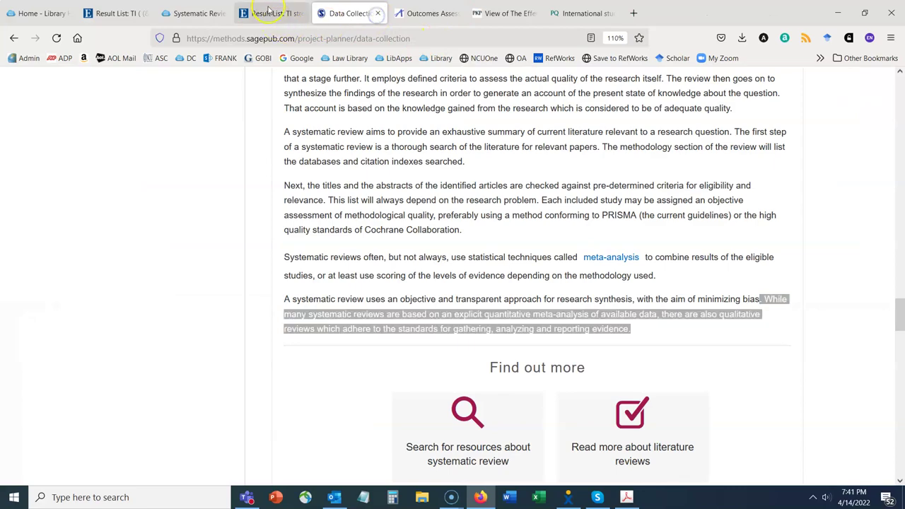
left_click(272, 14)
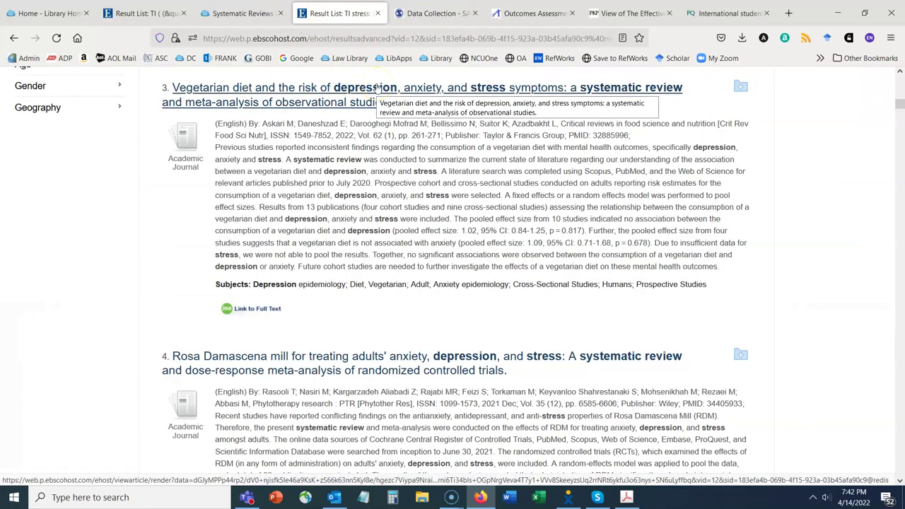
scroll(764, 200, "down", 5)
scroll(764, 203, "down", 10)
scroll(765, 203, "up", 11)
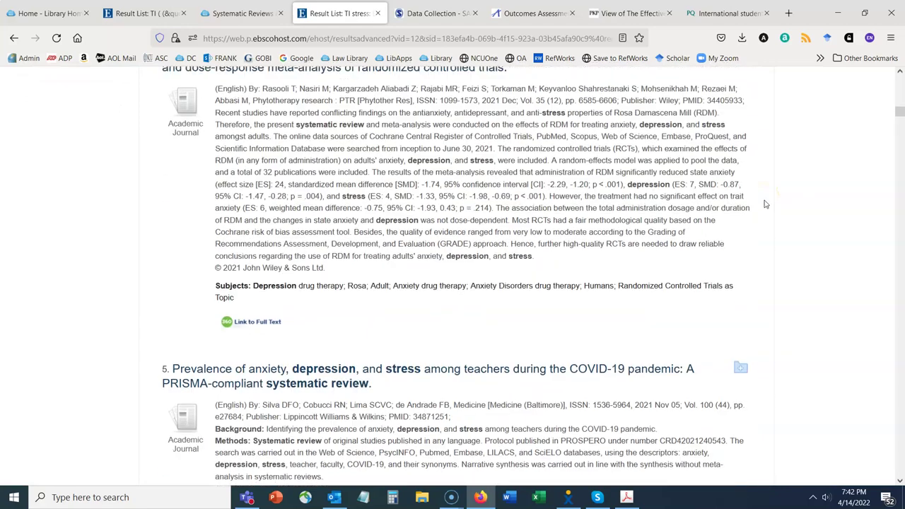
Change the EBSCOhost search database from MEDLINE Complete to CINAHL Complete.
scroll(765, 204, "up", 15)
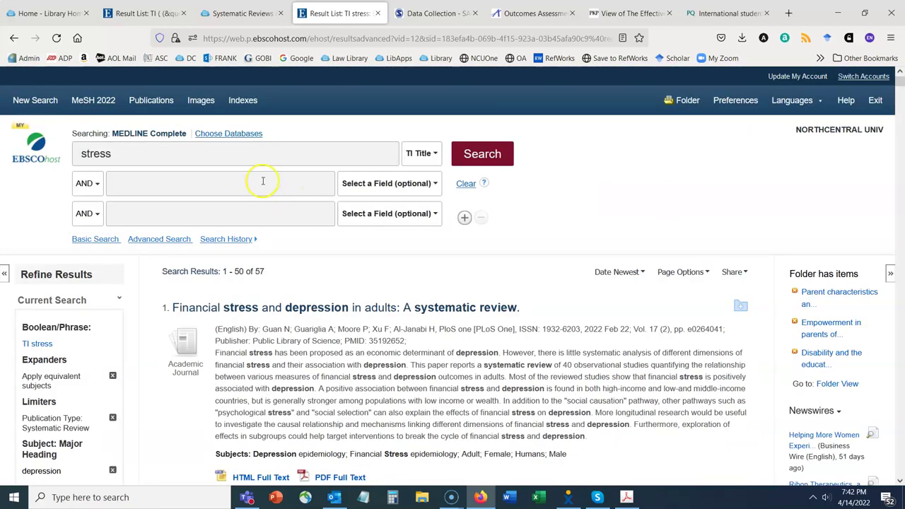
left_click(244, 134)
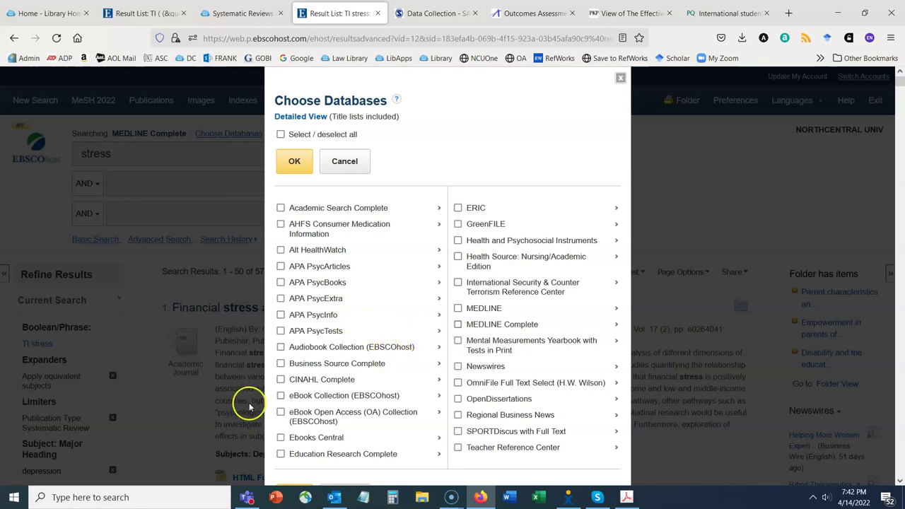
left_click(281, 379)
left_click(295, 161)
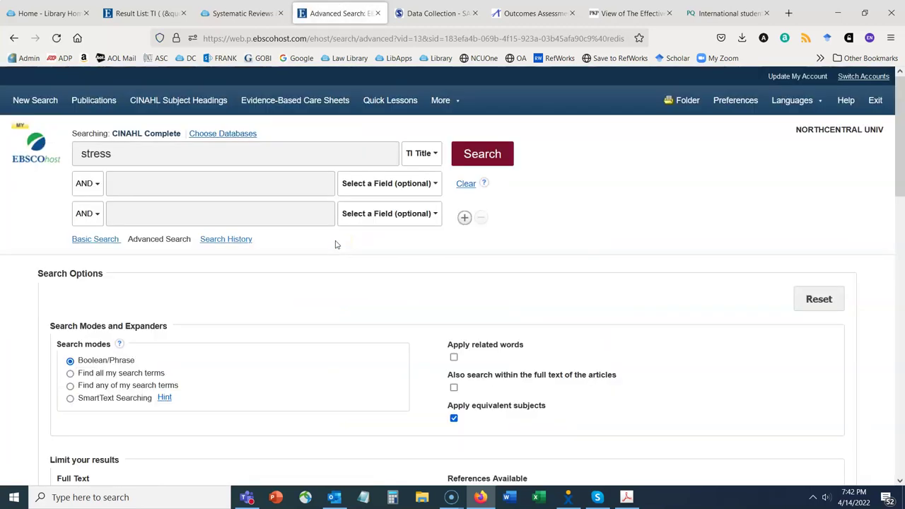
Run the title search for "stress" in CINAHL Complete without limits and look over the results.
left_click(177, 153)
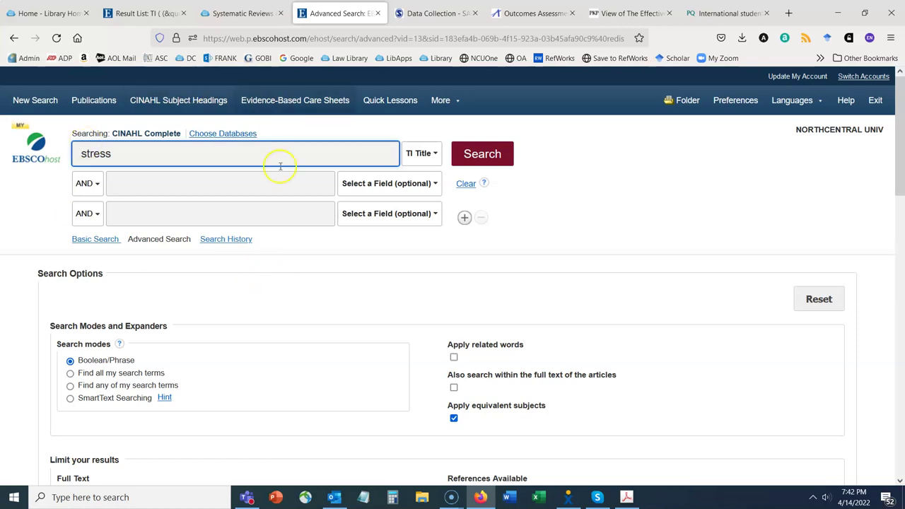
left_click(440, 100)
left_click(491, 157)
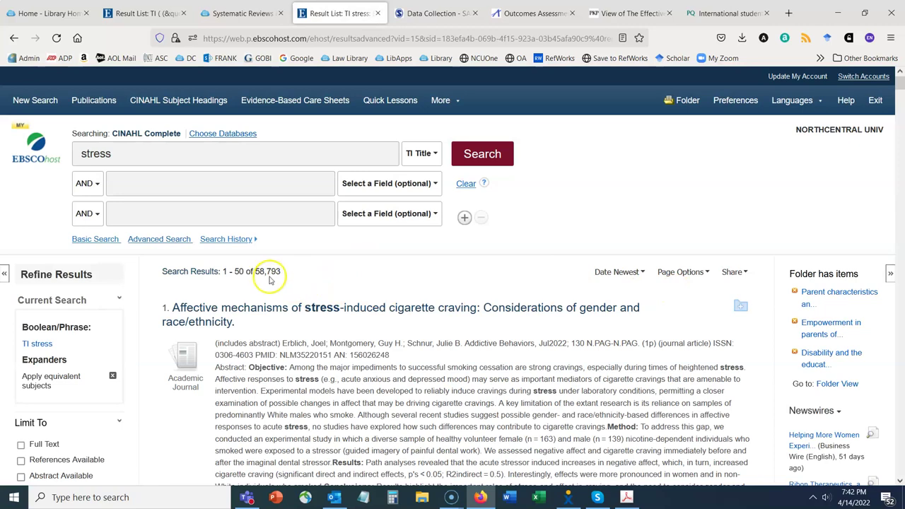
scroll(420, 262, "down", 3)
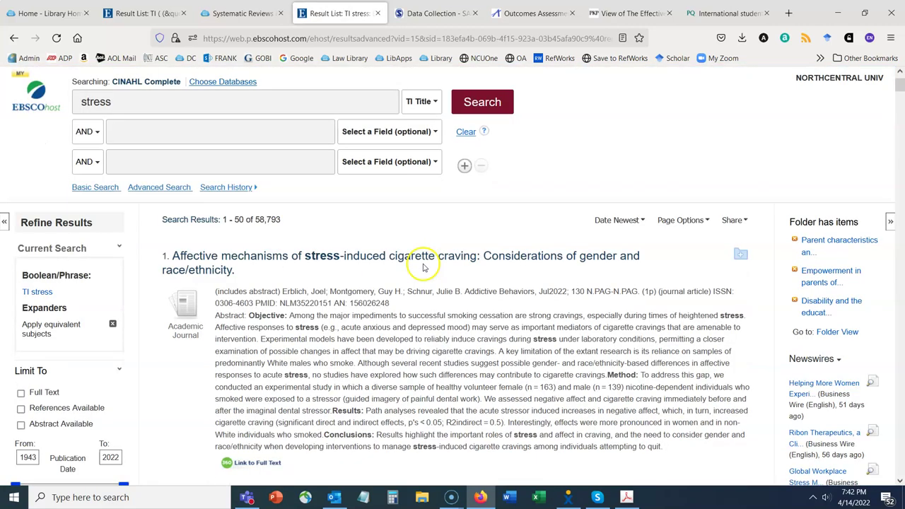
scroll(418, 263, "up", 3)
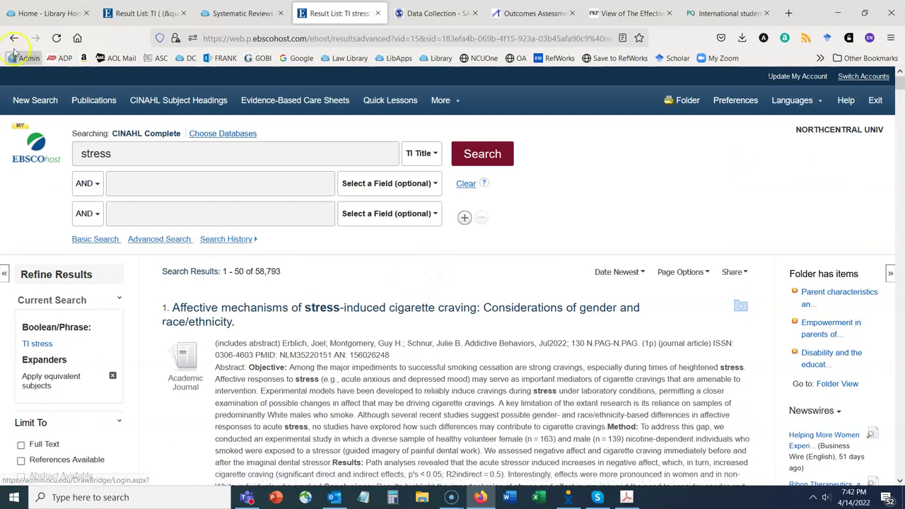
Return to the CINAHL Complete advanced search and limit the publication type to Meta Analysis and Meta Synthesis.
left_click(145, 240)
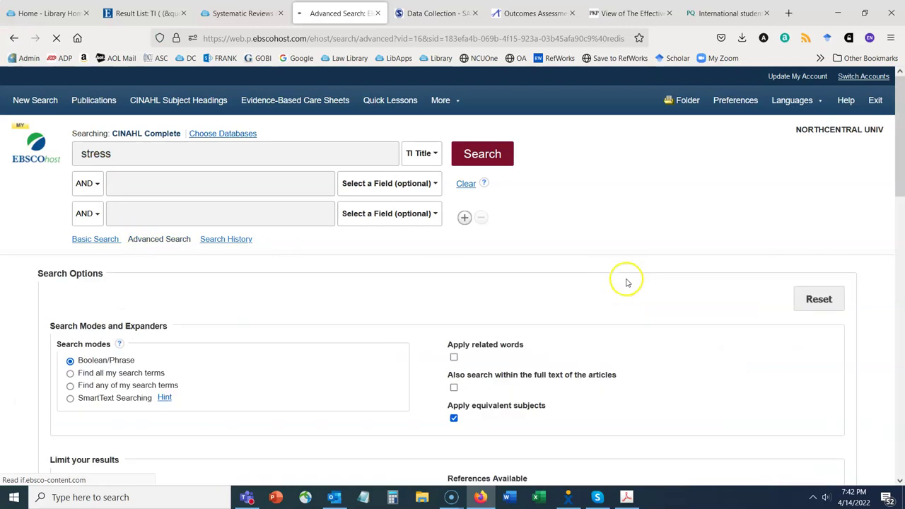
scroll(750, 317, "down", 2)
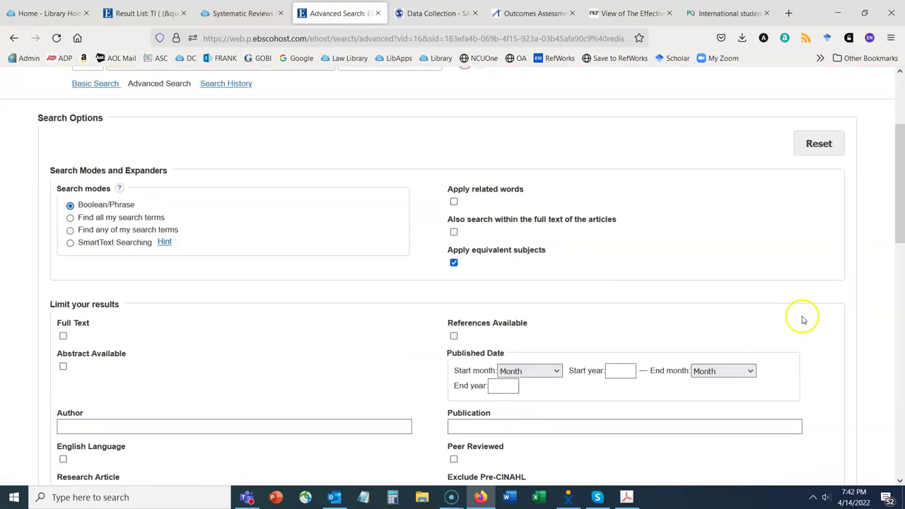
scroll(804, 321, "down", 4)
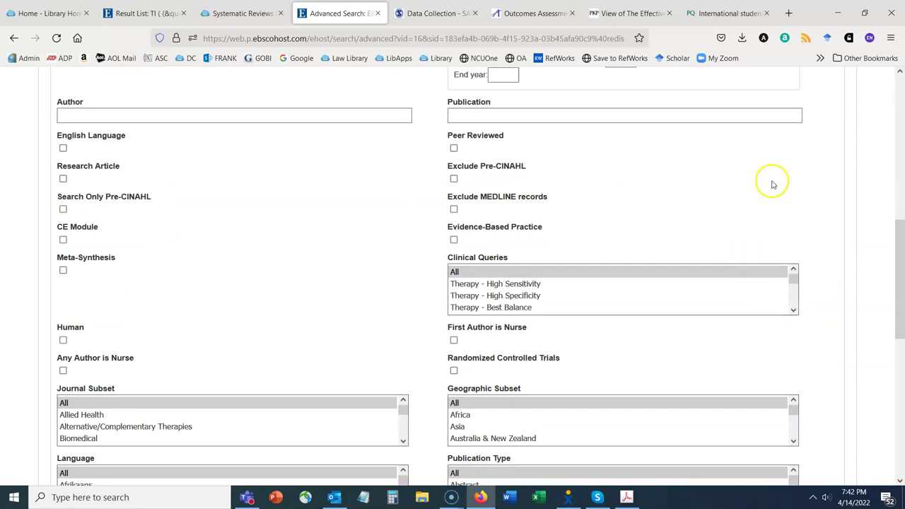
scroll(740, 154, "down", 2)
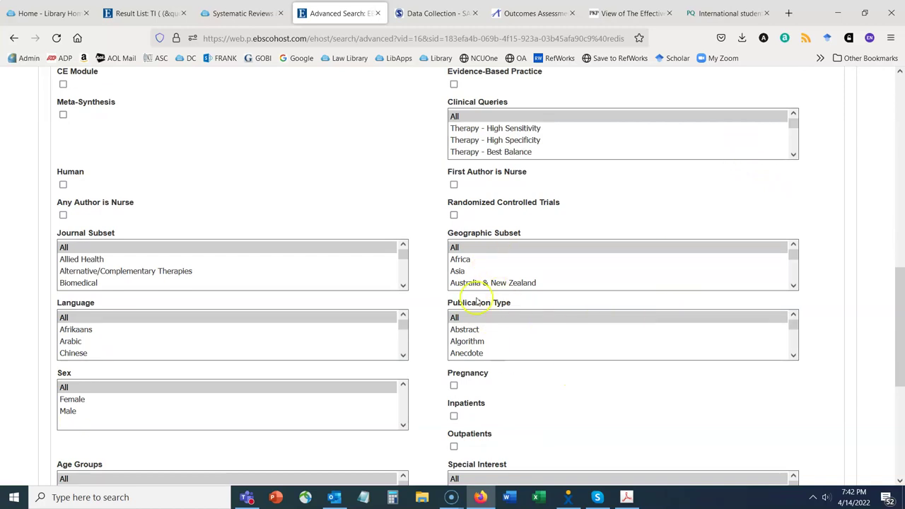
left_click(793, 356)
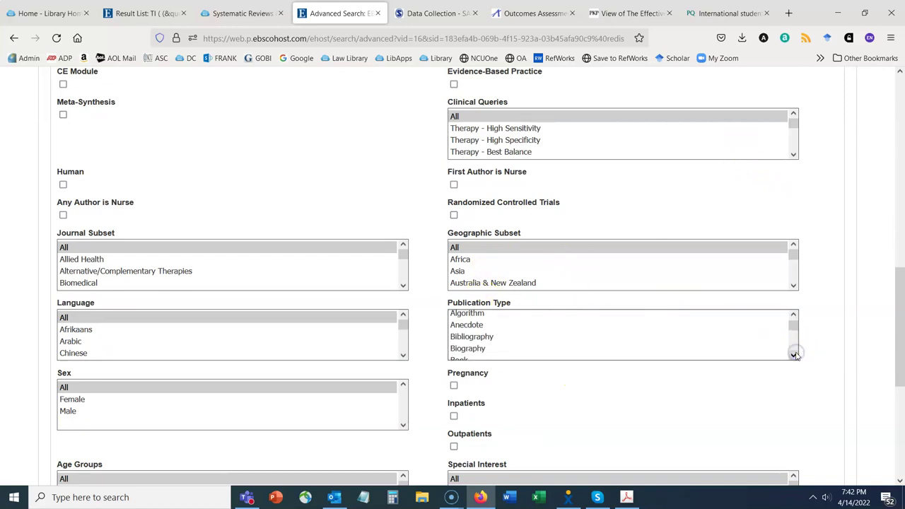
left_click_drag(795, 355, 795, 355)
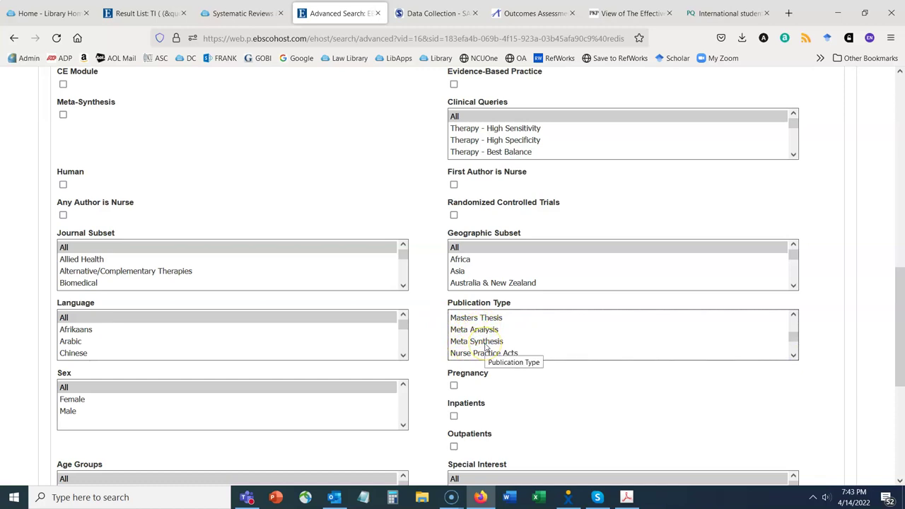
left_click(486, 331)
left_click(484, 341, "ctrl")
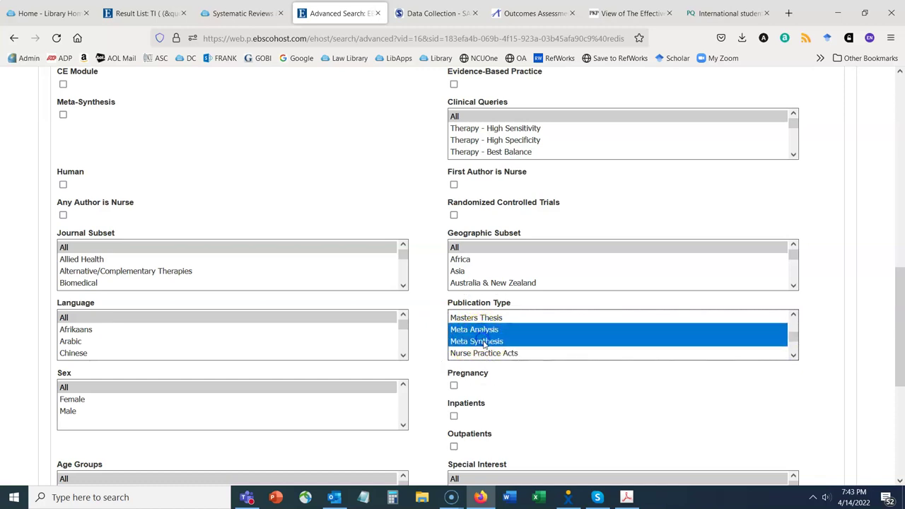
Add Systematic Review to the selected publication types and run the title search for "stress".
left_click(793, 357)
left_click(794, 357)
left_click(793, 356)
left_click(794, 356)
left_click(794, 356)
left_click(794, 357)
left_click(794, 356)
left_click(794, 357)
left_click(793, 357)
left_click(793, 357)
left_click(513, 329, "ctrl")
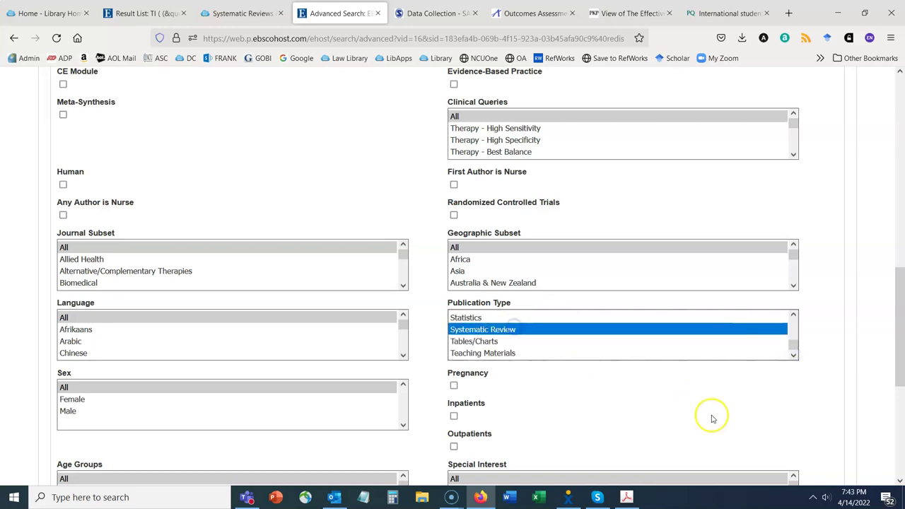
scroll(707, 417, "down", 2)
scroll(708, 417, "up", 10)
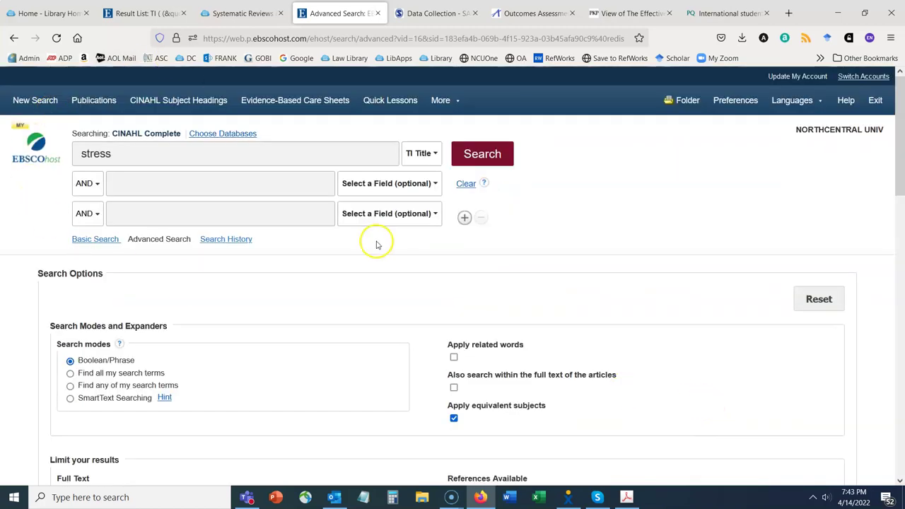
left_click(495, 160)
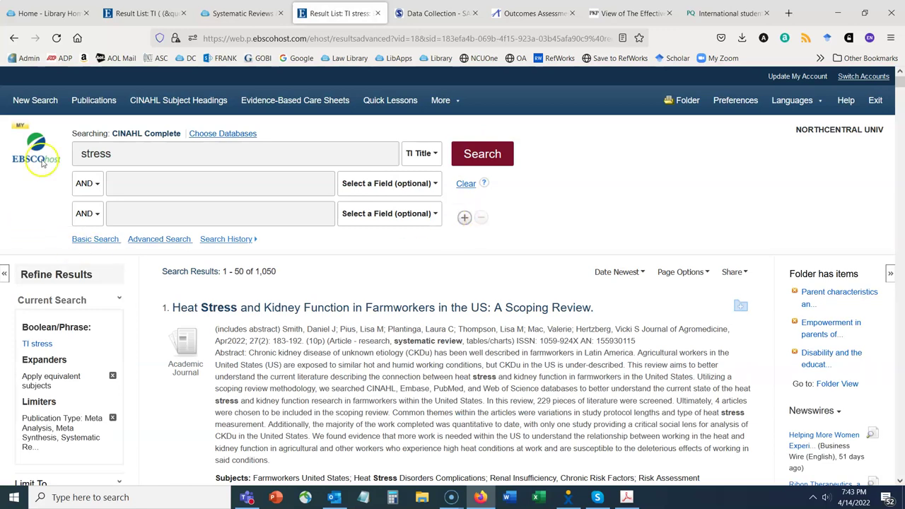
Narrow the CINAHL Complete results to the major subject heading depression and browse the resulting articles.
left_click(128, 184)
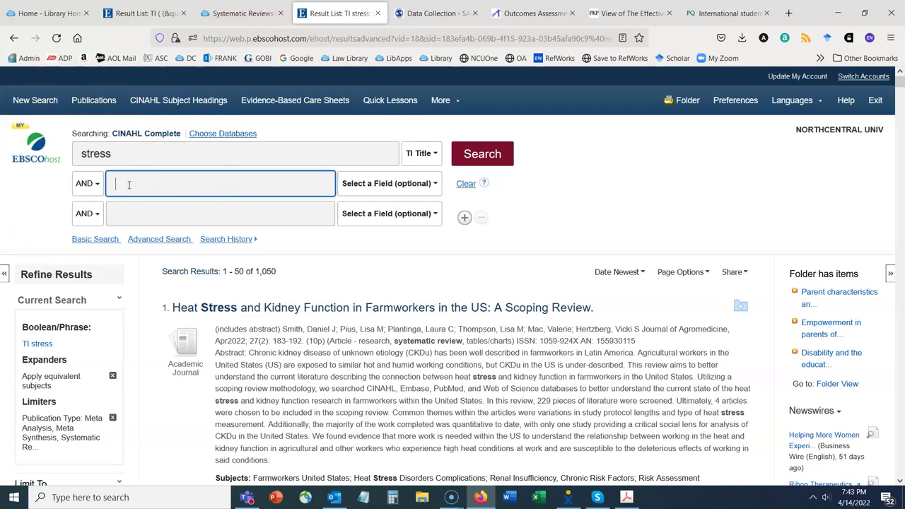
scroll(129, 185, "down", 10)
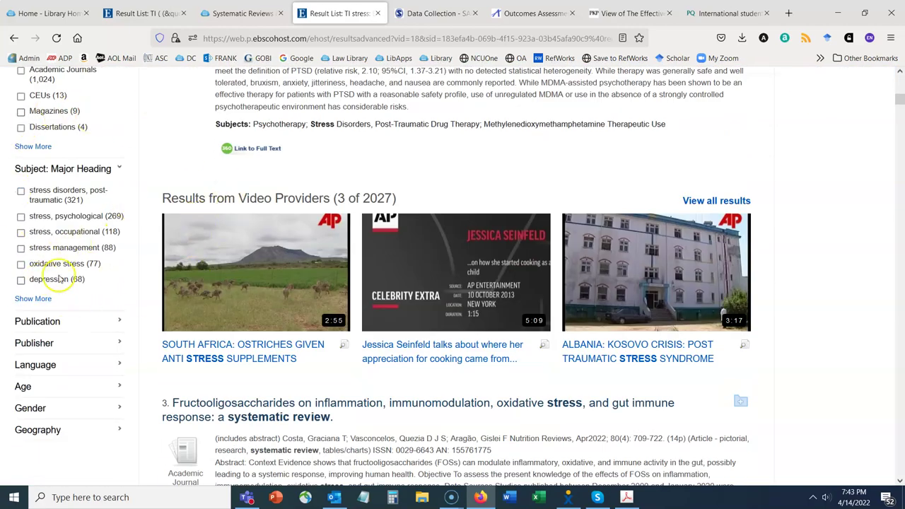
left_click(21, 282)
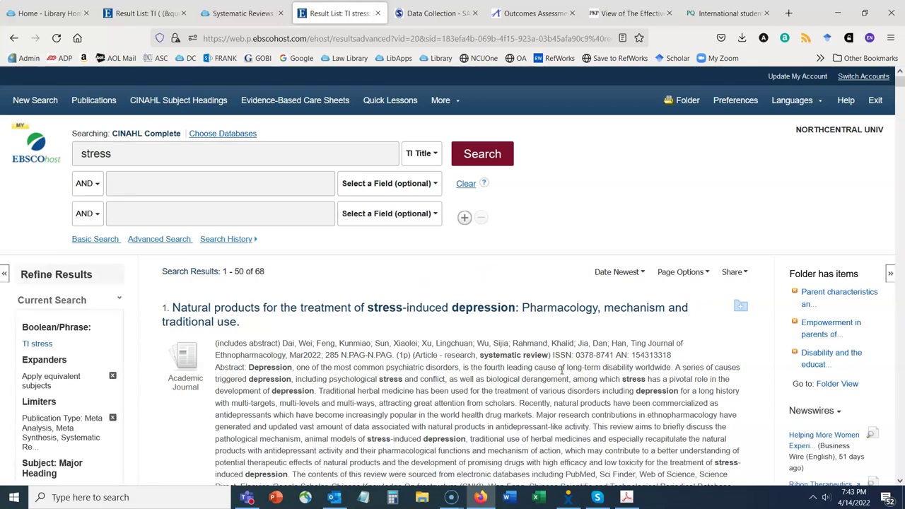
scroll(562, 368, "down", 5)
scroll(561, 369, "up", 5)
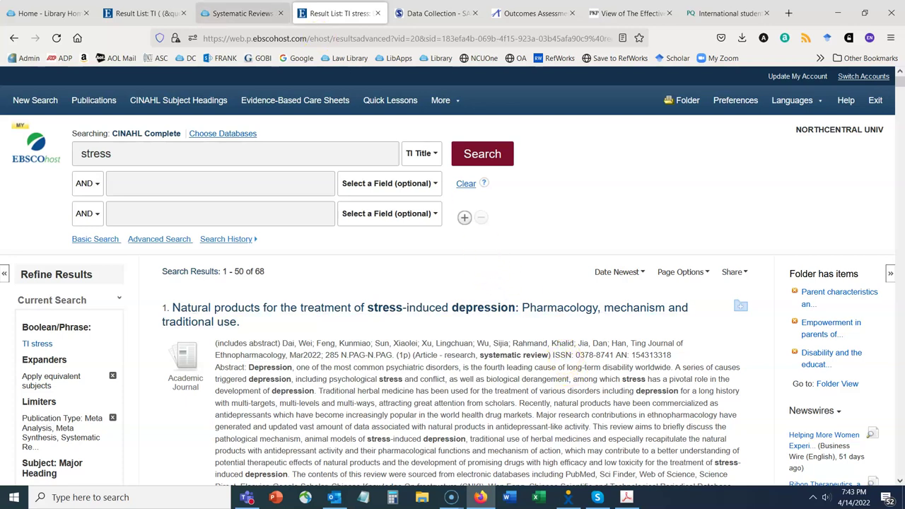
Close the CINAHL results, open the Cochrane Library from the systematic reviews guide's database list and accept its cookies.
left_click(379, 13)
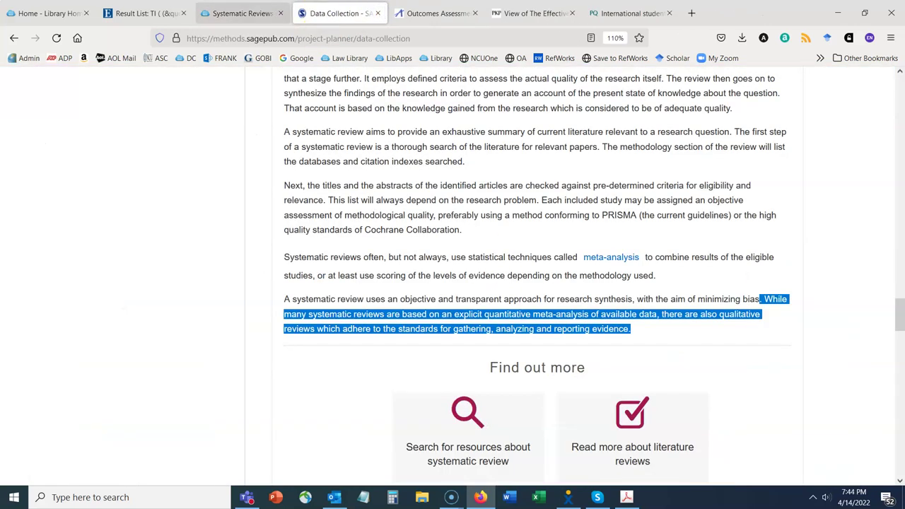
left_click(240, 13)
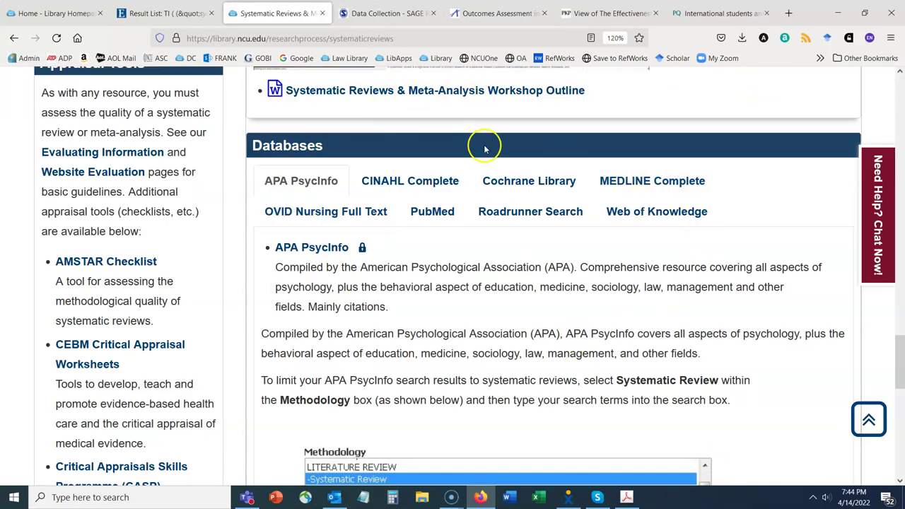
left_click(549, 188)
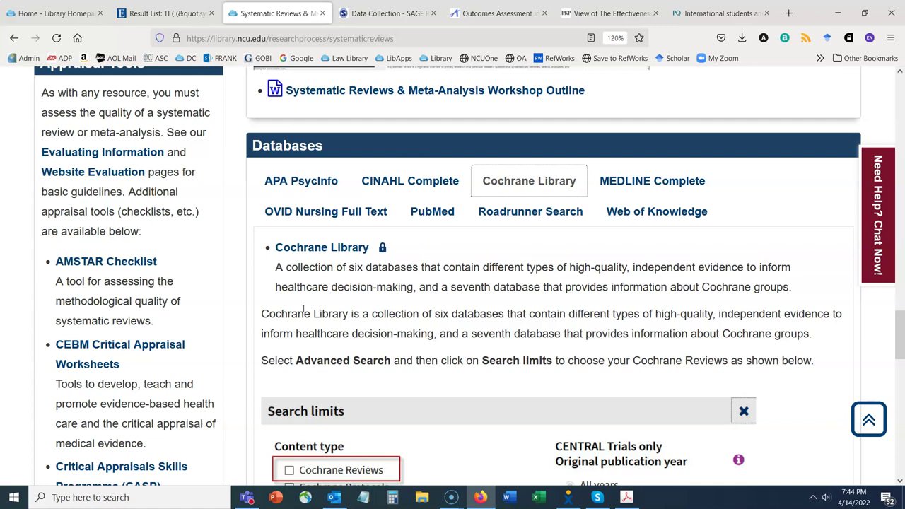
left_click(304, 247)
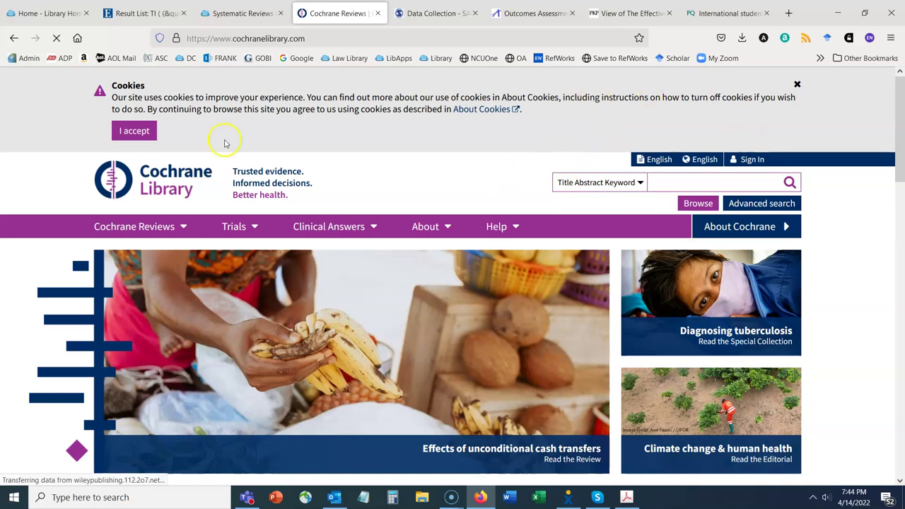
left_click(138, 133)
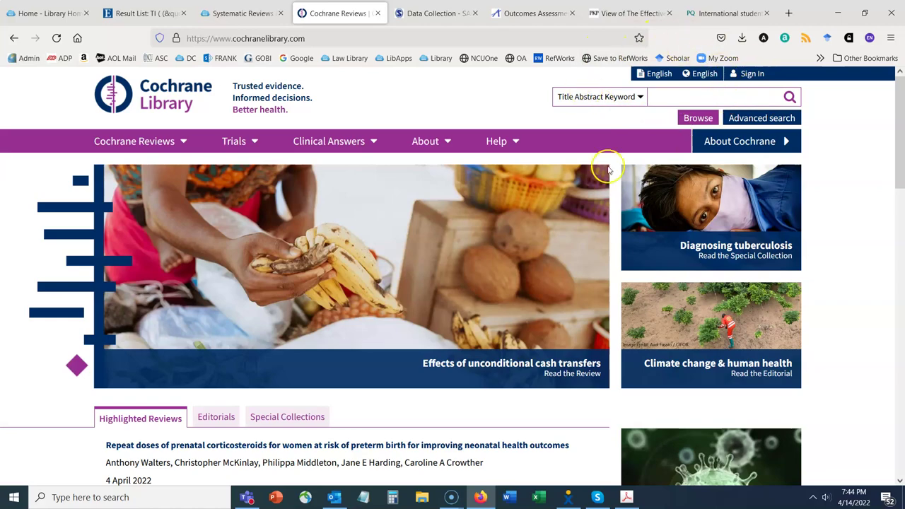
Search the Cochrane Library's title, abstract and keyword fields for "pain management" and look over the results.
scroll(902, 179, "down", 3)
left_click_drag(902, 178, 867, 106)
left_click(680, 97)
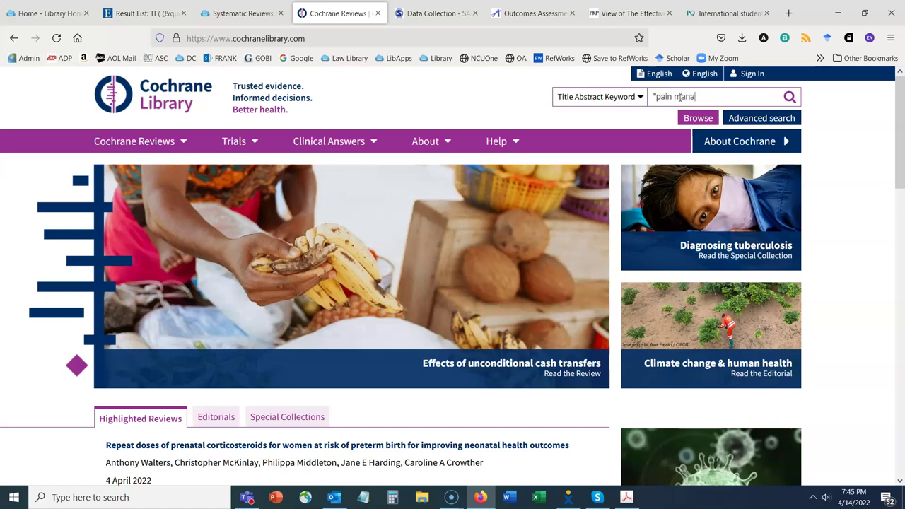
type("\"")
key("Return")
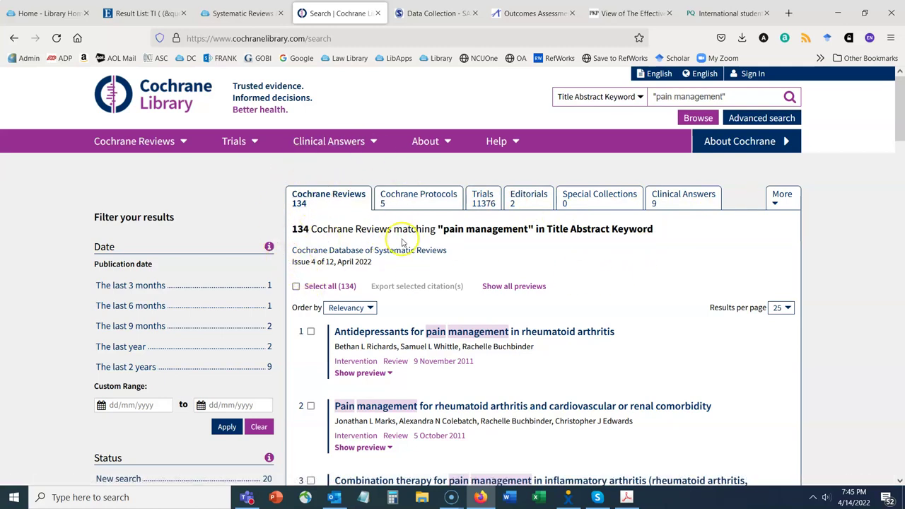
scroll(403, 242, "down", 2)
scroll(382, 283, "up", 2)
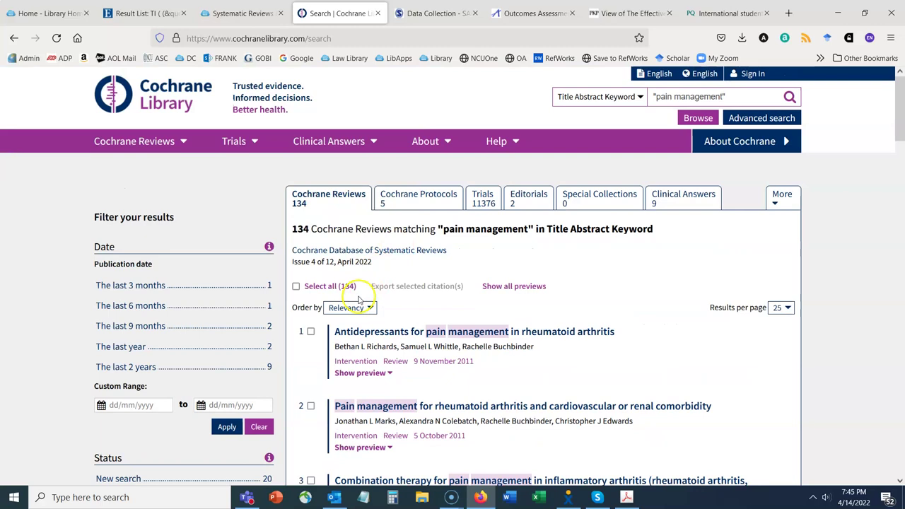
Sort the Cochrane Reviews by publish date from new to old and skim the newest reviews.
left_click(352, 308)
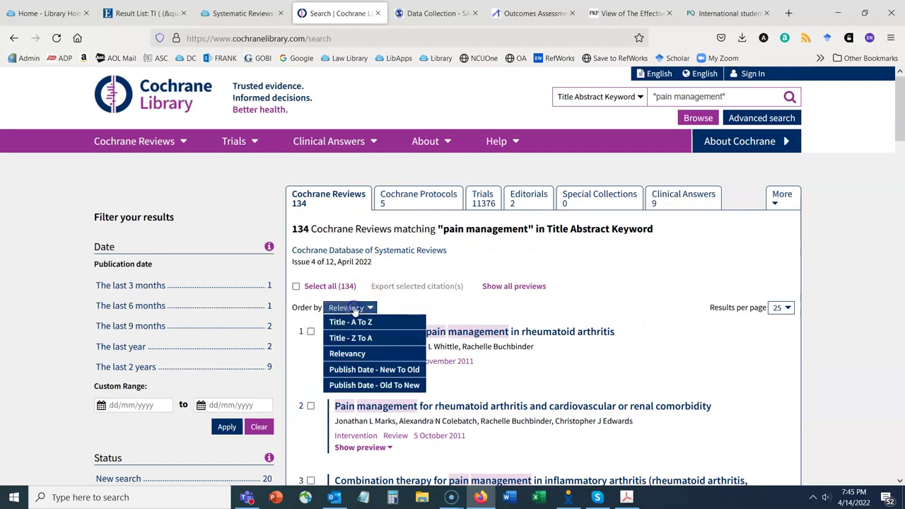
left_click(364, 369)
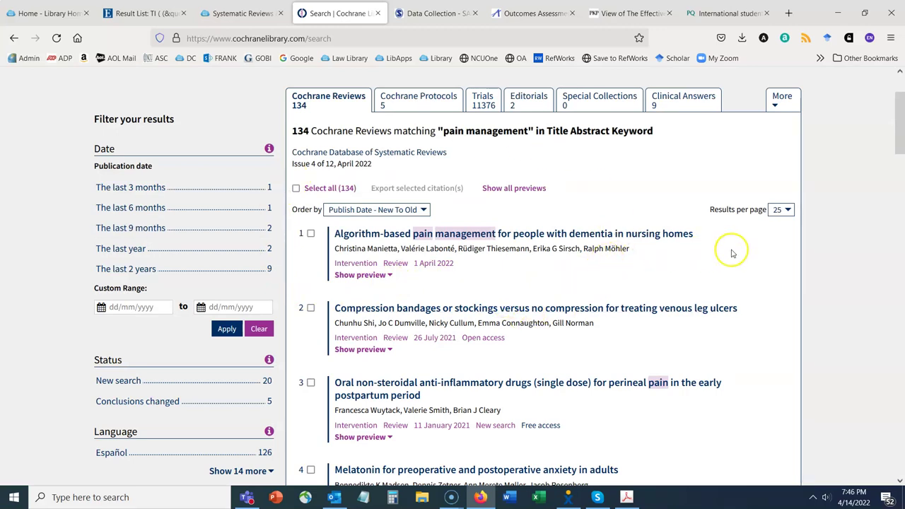
scroll(732, 251, "down", 2)
scroll(487, 321, "up", 2)
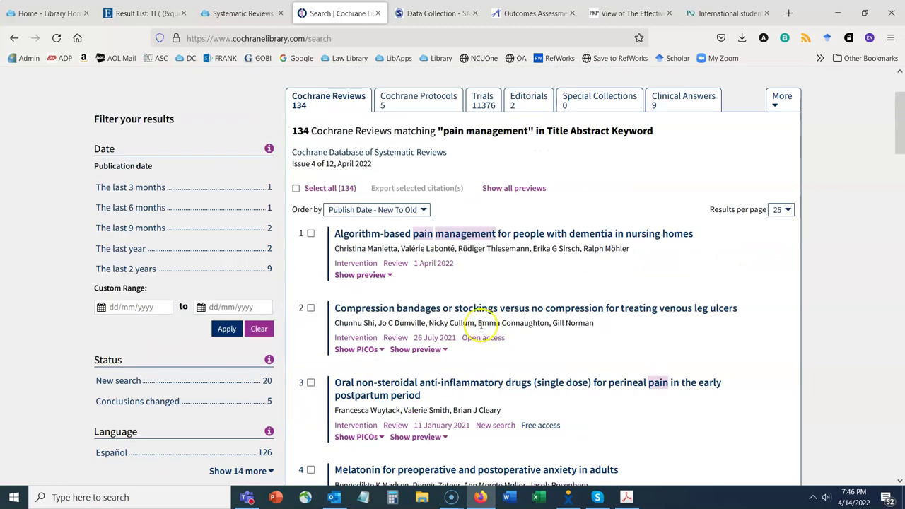
Expand the full list of topics and filter the Cochrane Reviews to Mental health.
scroll(481, 326, "down", 4)
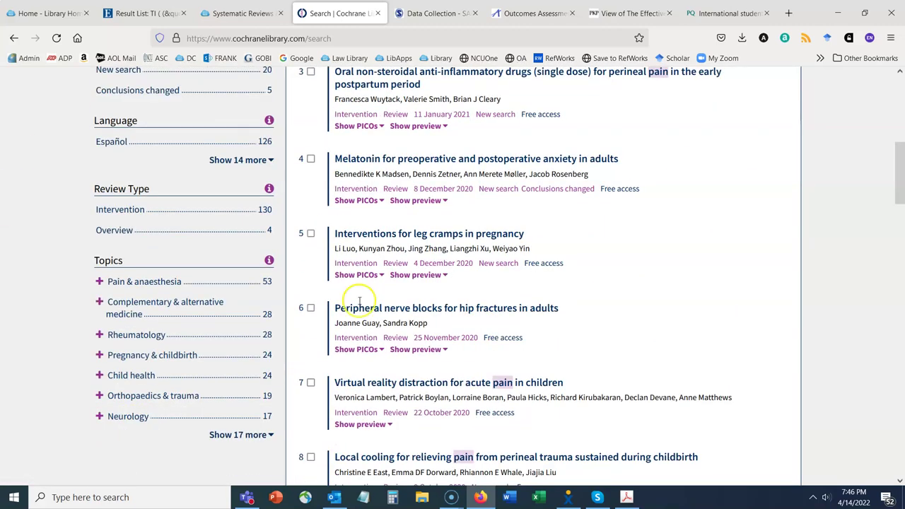
left_click(220, 435)
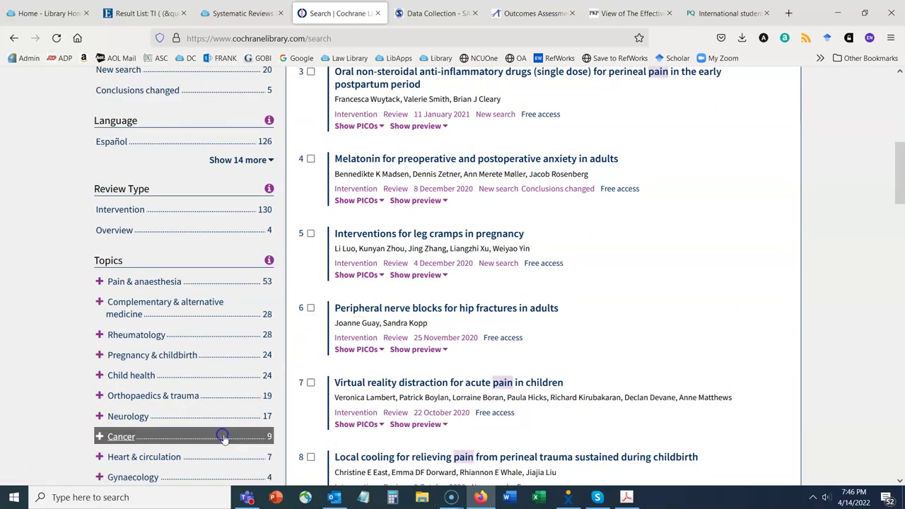
scroll(374, 398, "down", 2)
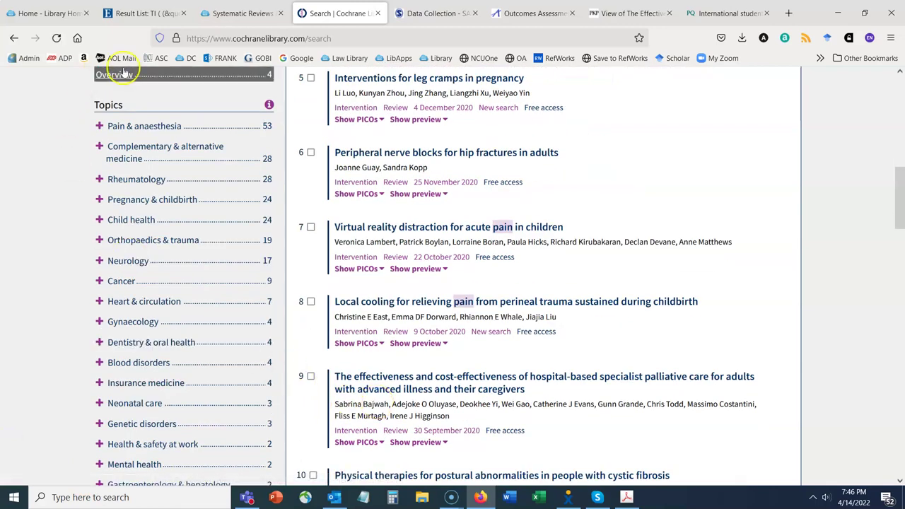
scroll(400, 286, "down", 2)
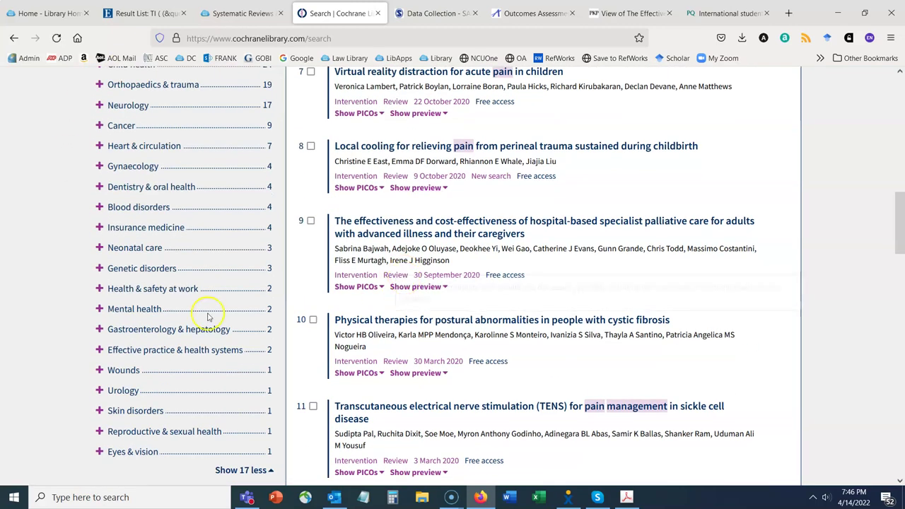
left_click(150, 311)
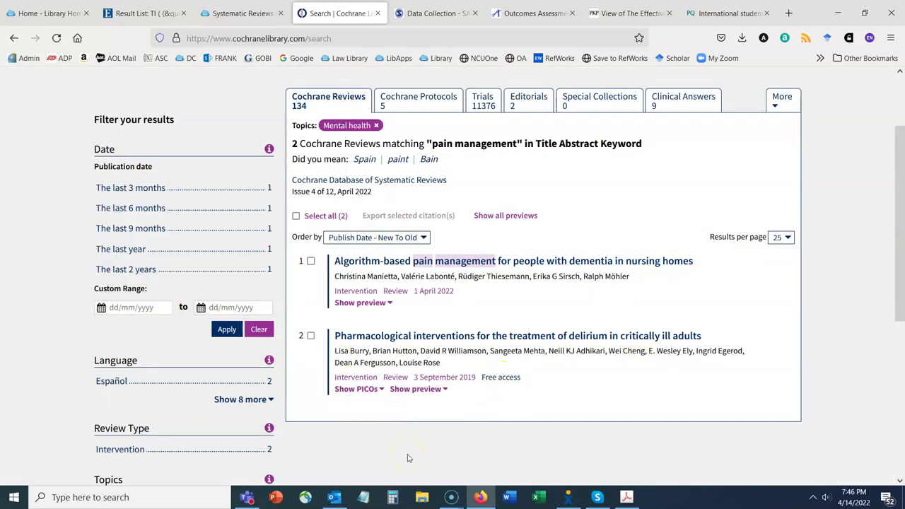
Show the Cochrane Protocols matching "pain management" and look through the list.
left_click(421, 99)
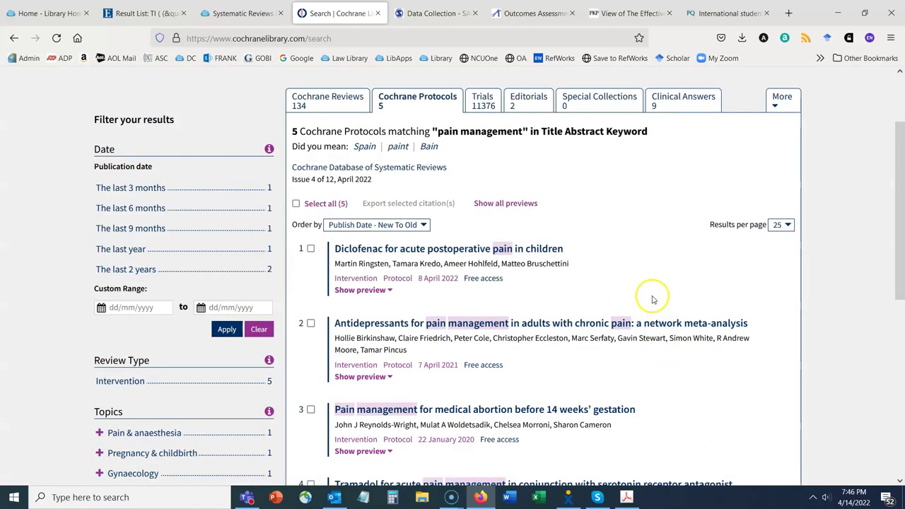
scroll(653, 298, "down", 3)
scroll(653, 298, "down", 2)
scroll(651, 298, "up", 6)
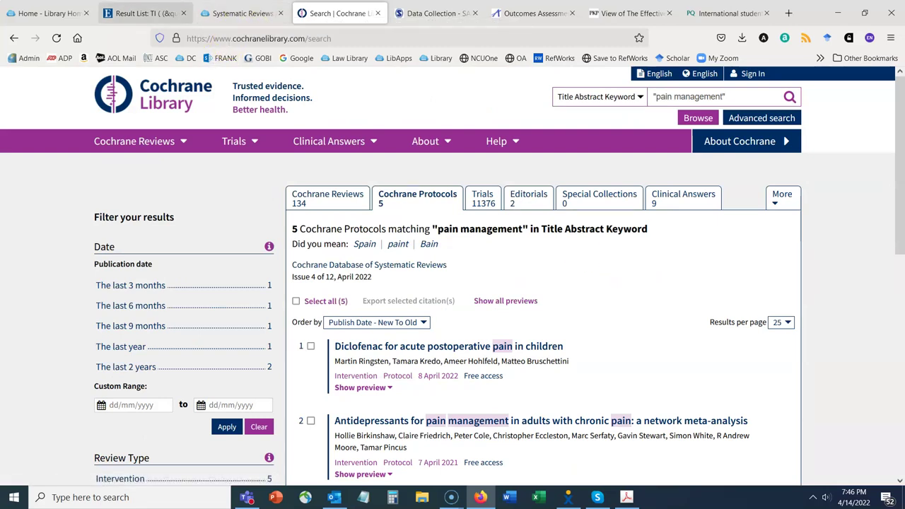
Return to the systematic reviews guide and review its OVID Nursing Full Text instructions for limiting to Meta Analysis and Systematic Review.
left_click(145, 13)
left_click(241, 13)
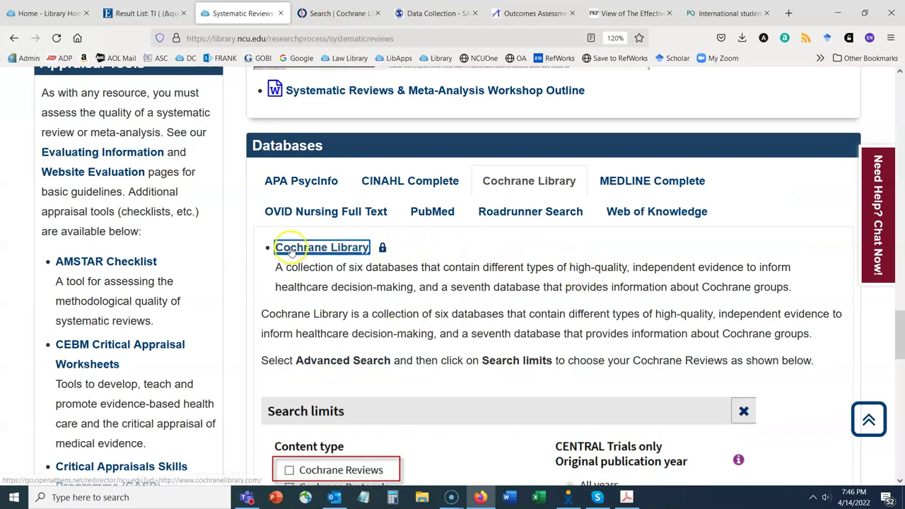
left_click(349, 216)
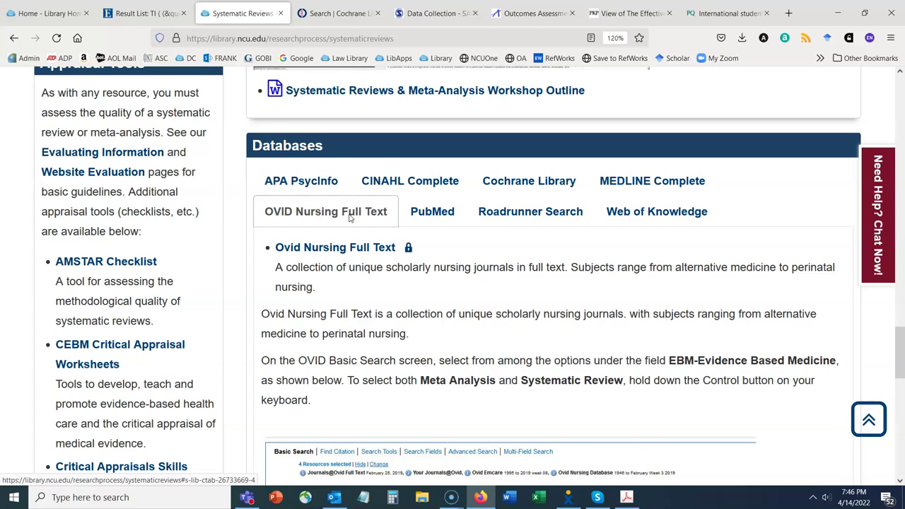
scroll(352, 219, "down", 5)
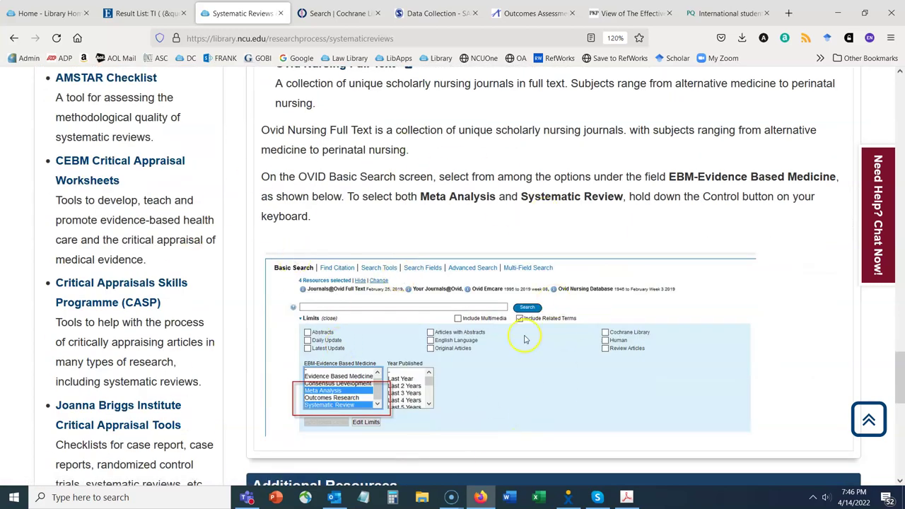
scroll(523, 333, "up", 5)
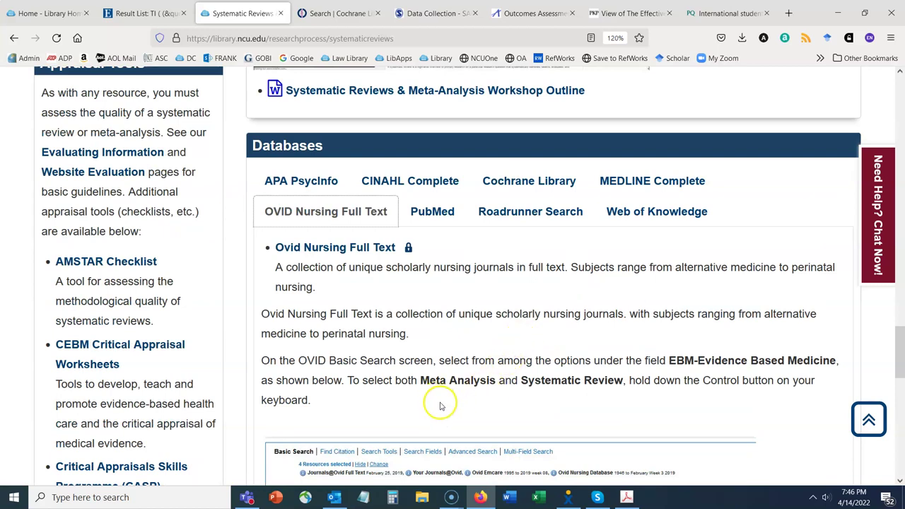
Review the guide's PubMed instructions and the example of the Article Type limits.
left_click(431, 210)
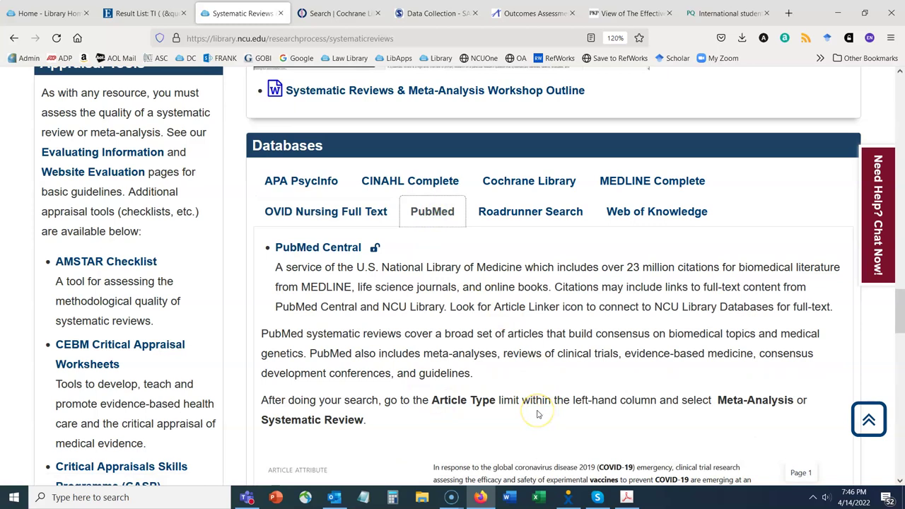
scroll(528, 406, "down", 5)
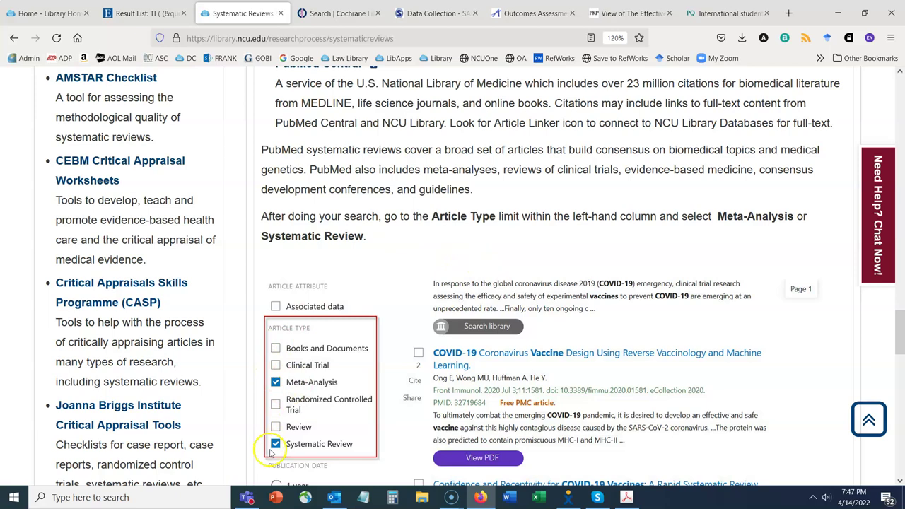
scroll(606, 398, "up", 5)
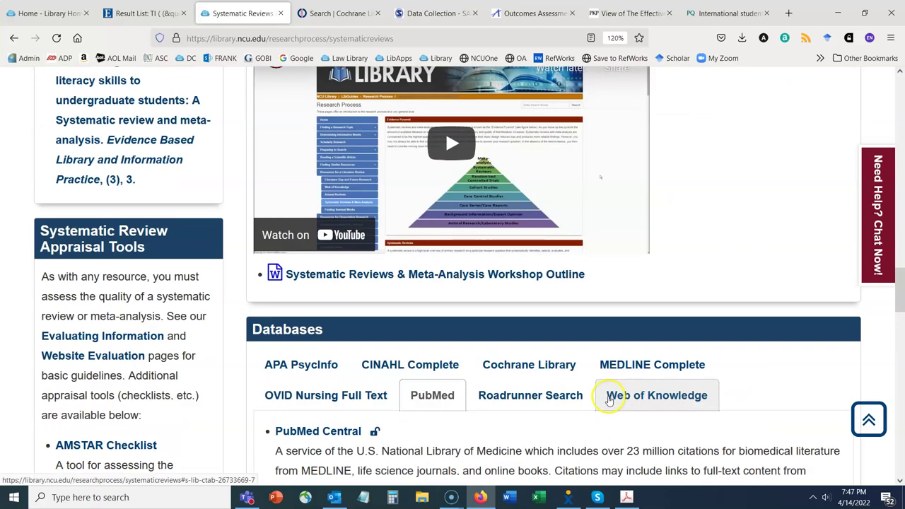
scroll(612, 392, "down", 3)
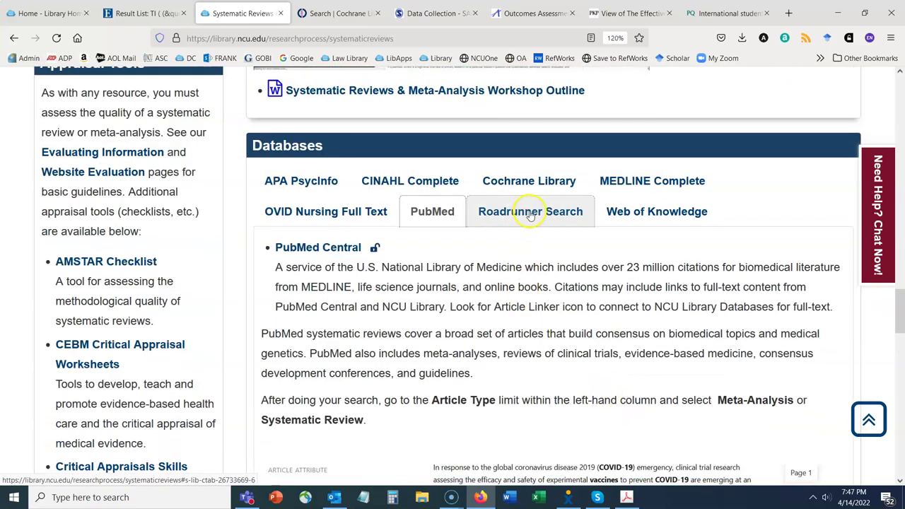
Open Web of Knowledge from the guide and review the guide's example search with "systematic review" as a title term.
left_click(656, 212)
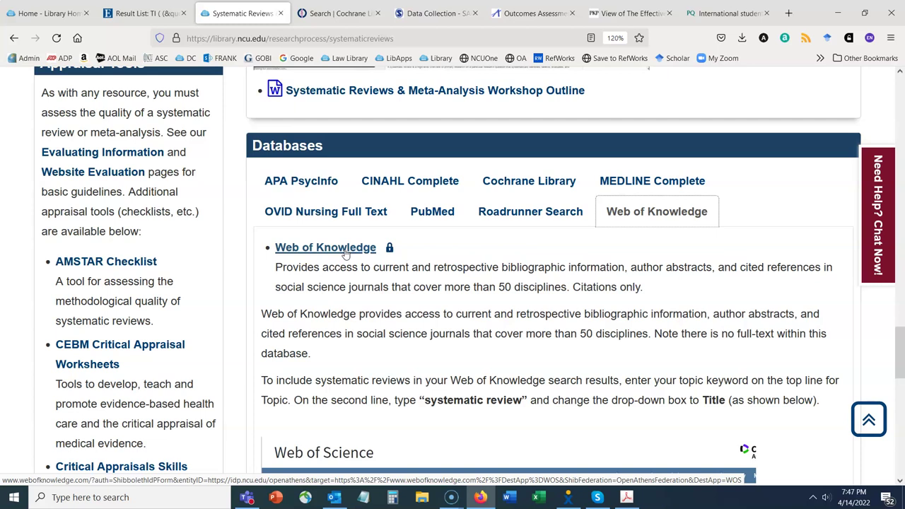
left_click(306, 254)
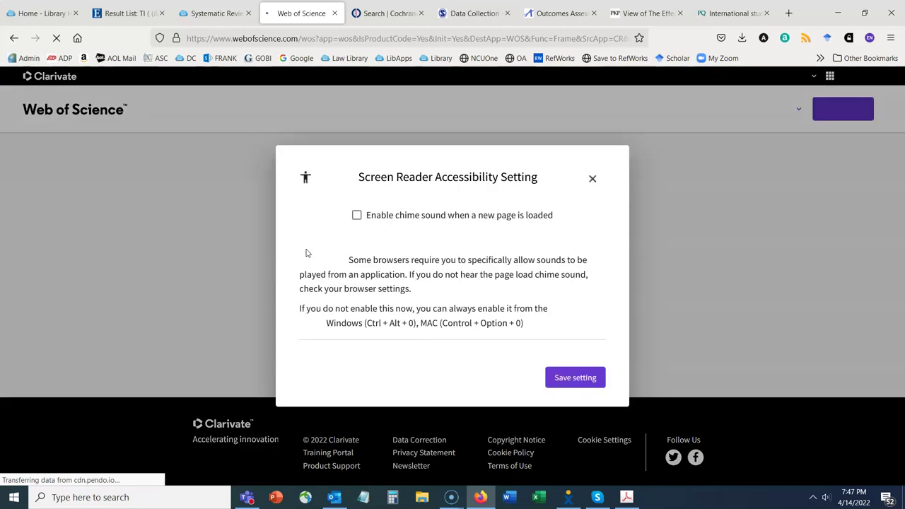
key("ctrl+shift+Tab")
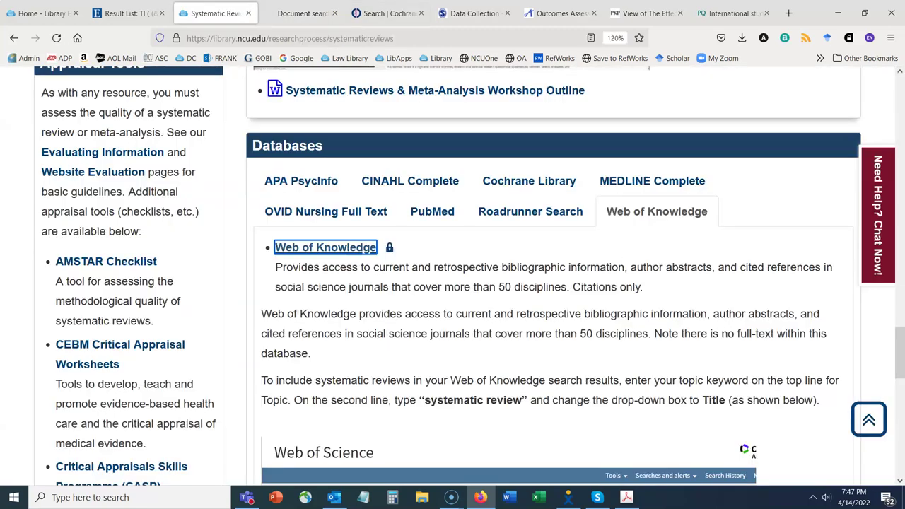
scroll(616, 227, "down", 5)
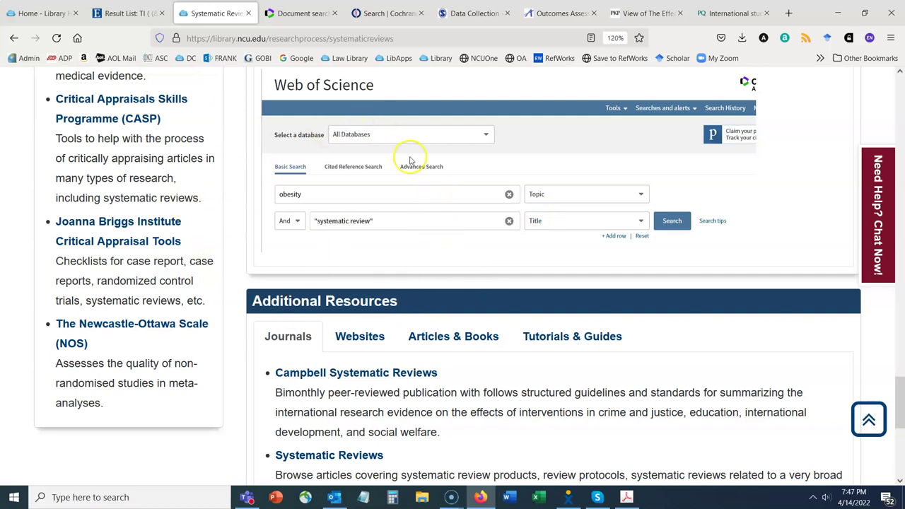
Switch to the Web of Science document search and dismiss its accessibility setting and welcome pop-ups.
key("ctrl+Tab")
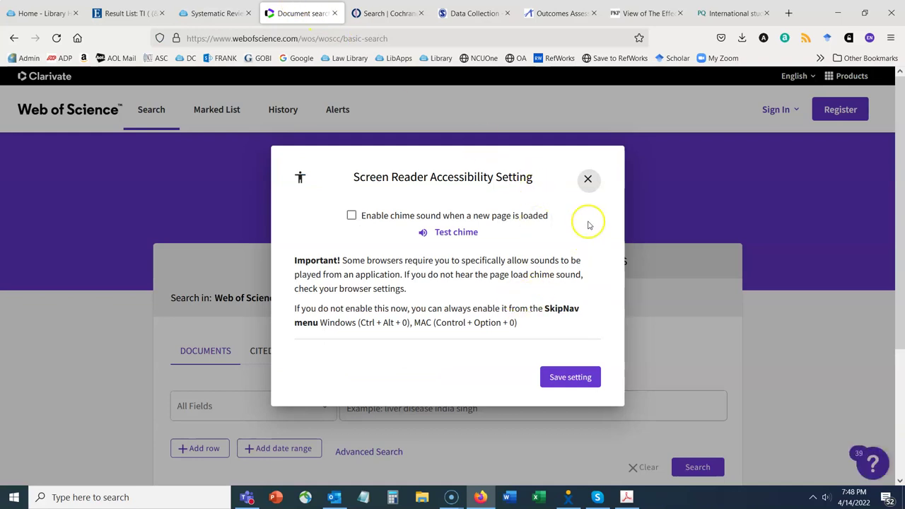
left_click(588, 179)
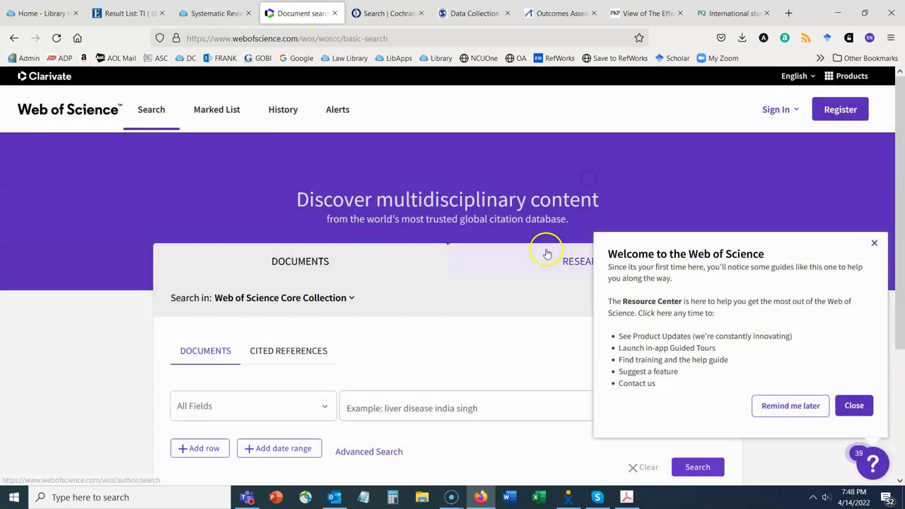
left_click(875, 243)
scroll(901, 308, "down", 1)
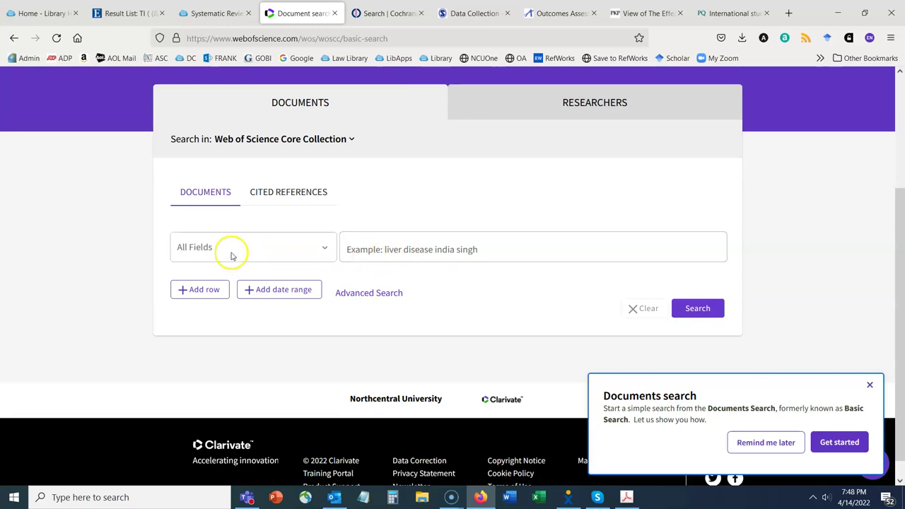
Set the first search row to the Title field and enter the phrase "systematic review" in quotation marks.
left_click(323, 247)
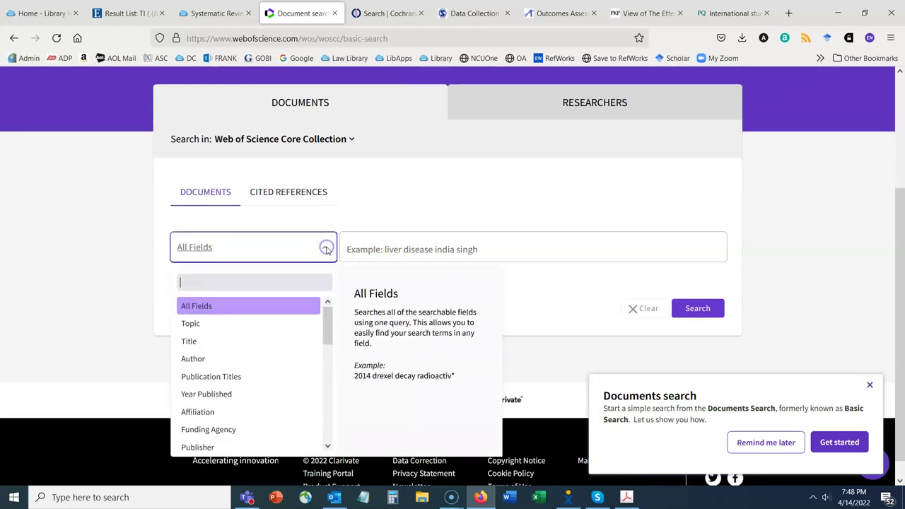
left_click(190, 341)
left_click(406, 254)
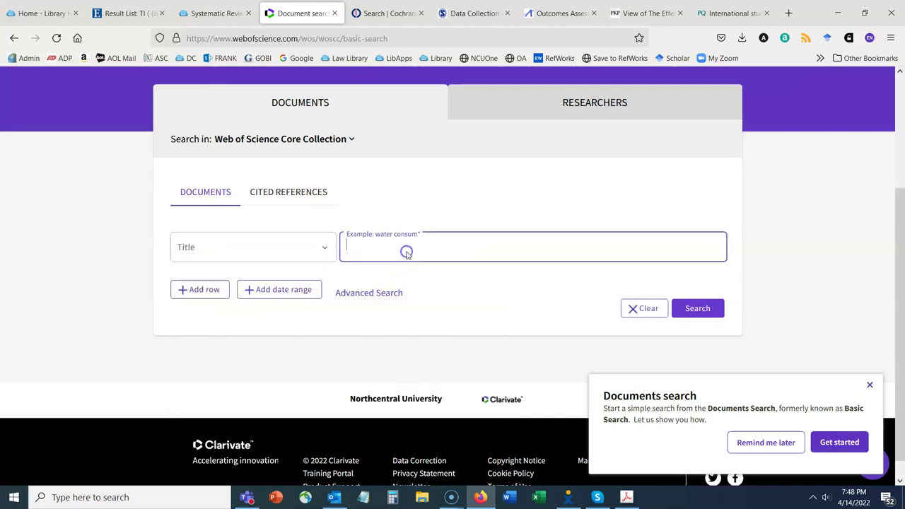
type("\"st")
type("stematic review")
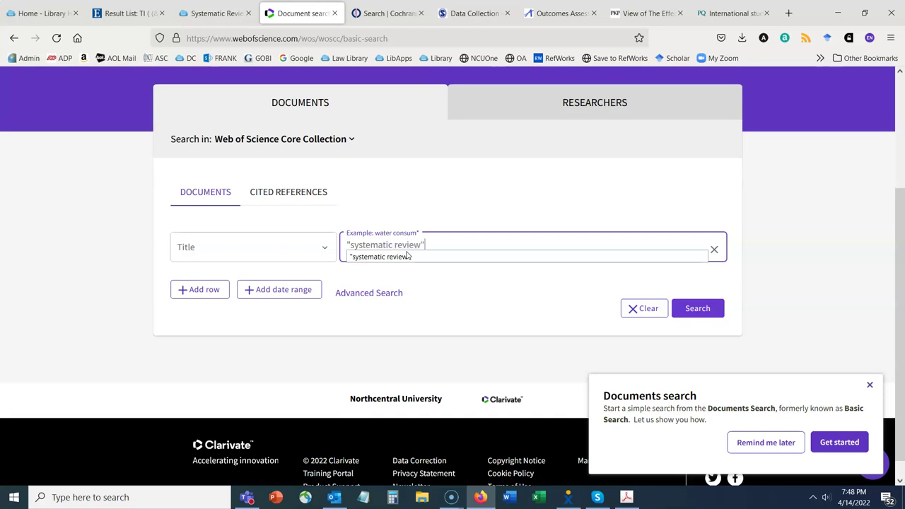
left_click(487, 365)
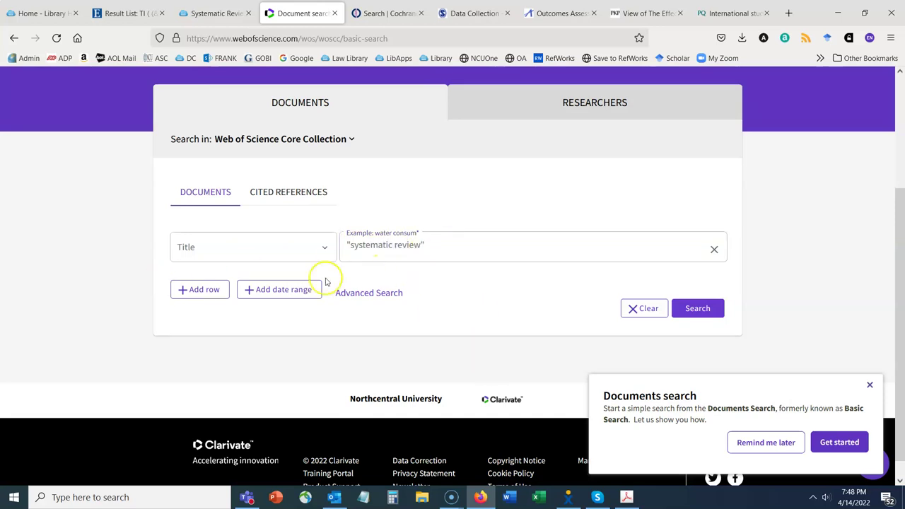
Add a second search row combined with And, set it to Title with "public health" in quotation marks, and run the search.
left_click(213, 303)
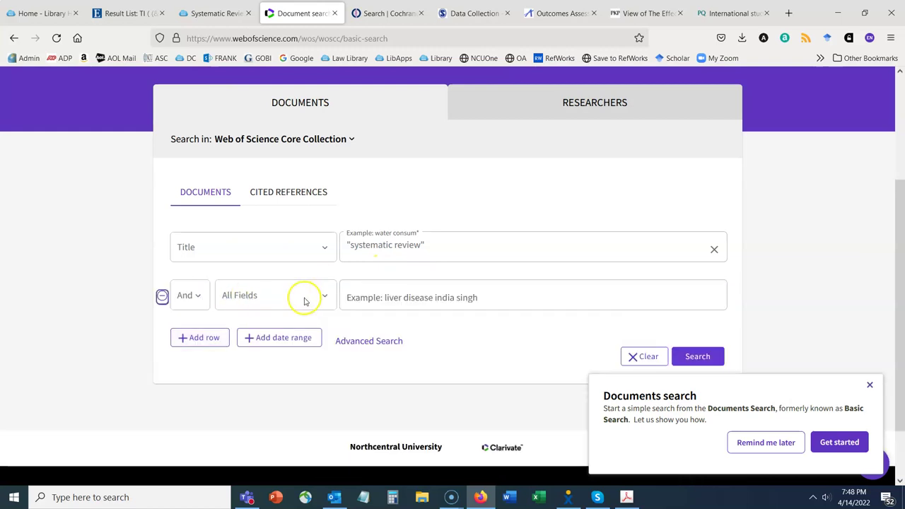
left_click(304, 298)
left_click(258, 388)
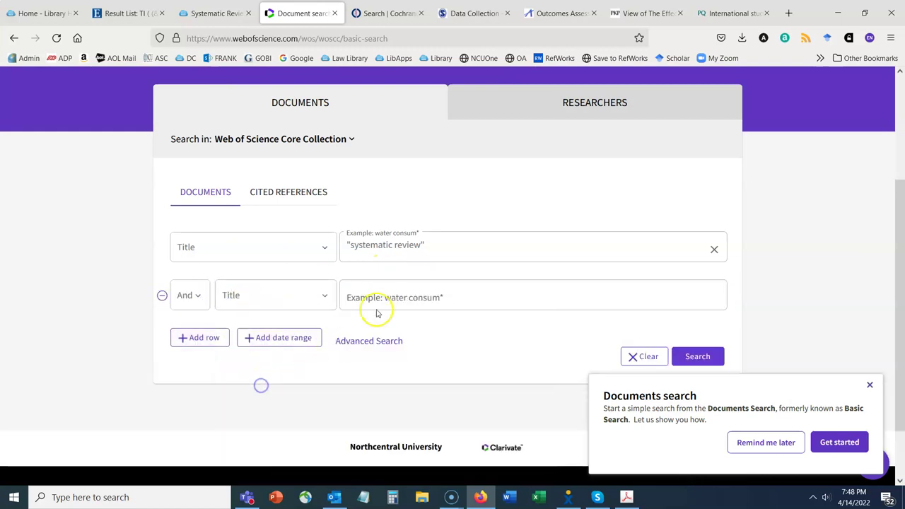
left_click(380, 298)
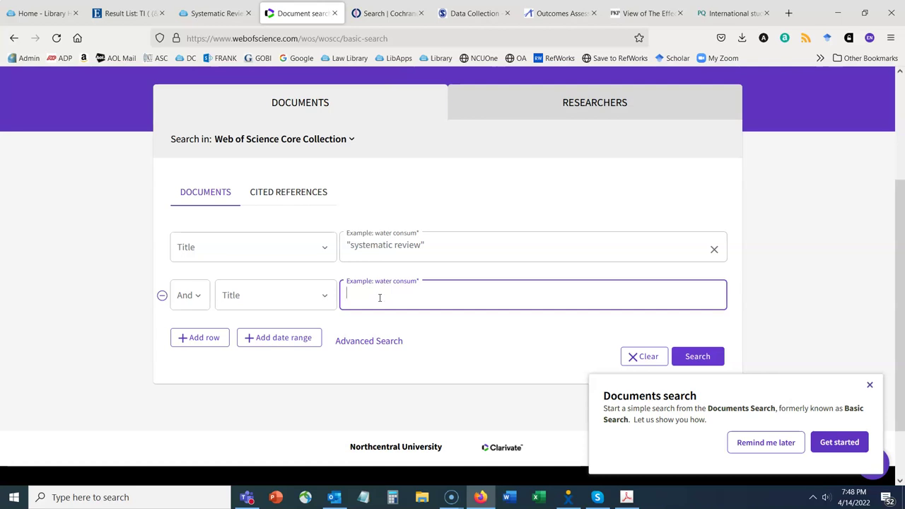
type("\"public health\"")
left_click(425, 399)
left_click(698, 357)
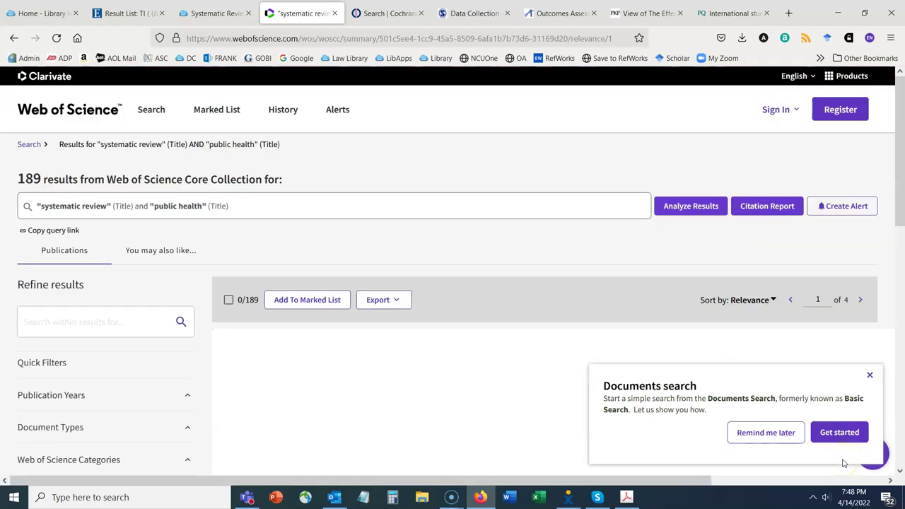
Dismiss the search guide pop-up and compare the publication years and citations of the first two results.
left_click(751, 434)
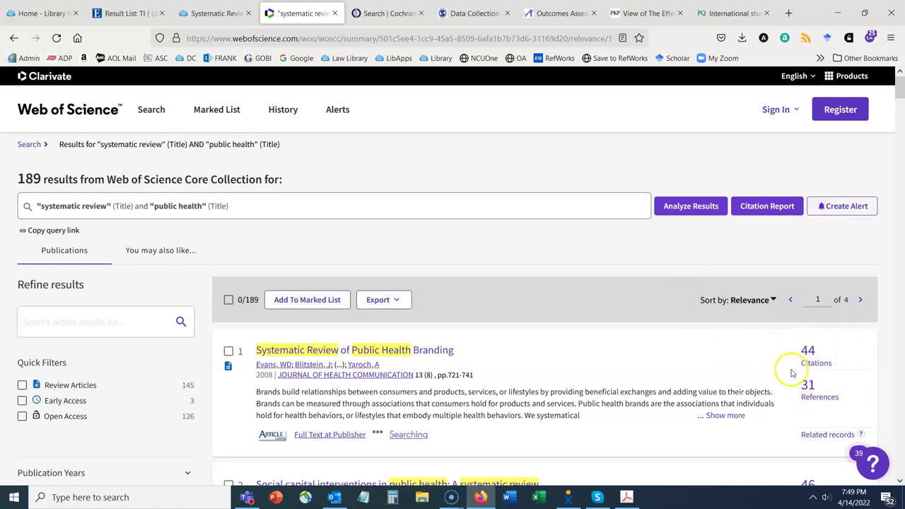
scroll(828, 337, "down", 3)
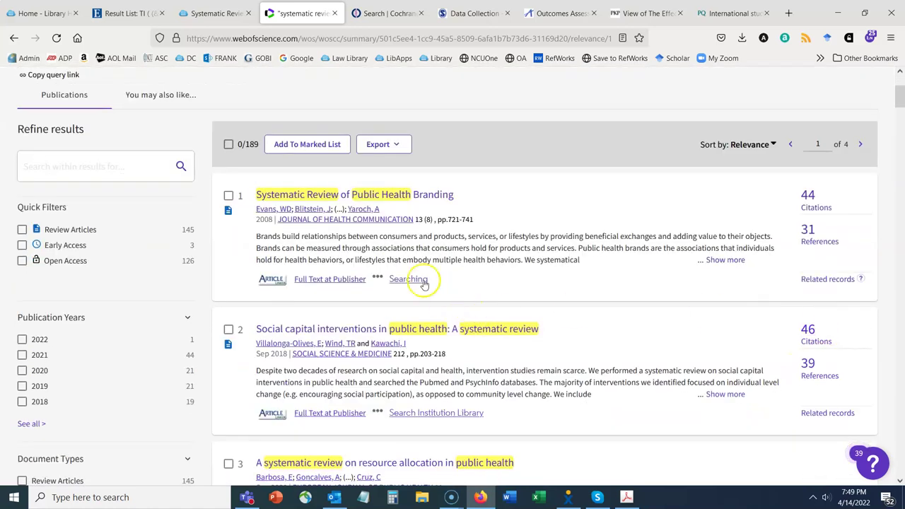
left_click(268, 220)
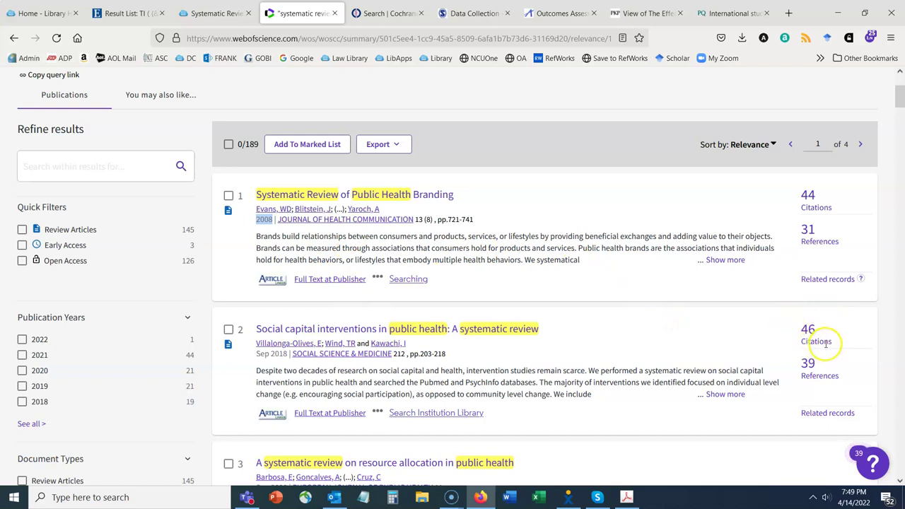
left_click_drag(269, 353, 290, 353)
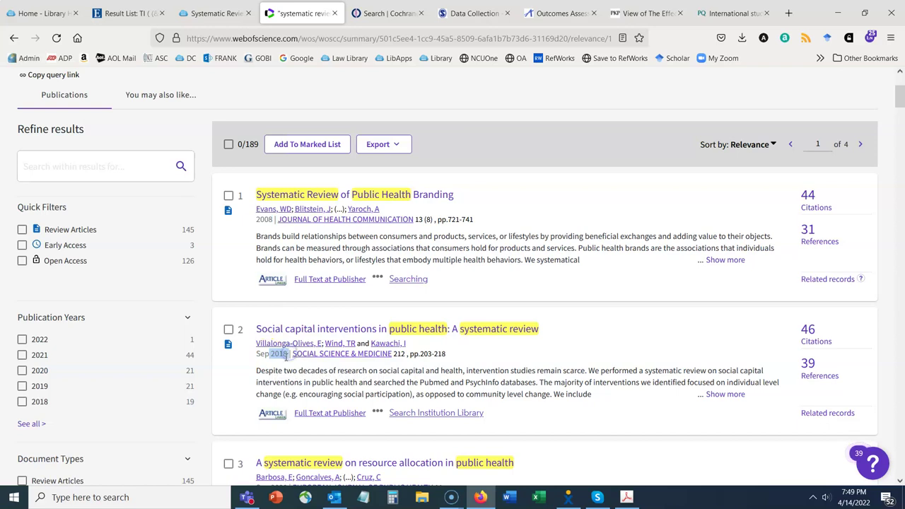
double_click(282, 356)
left_click_drag(282, 358, 288, 355)
Sort the results by Citations: highest first and look through the most-cited systematic reviews.
left_click(773, 144)
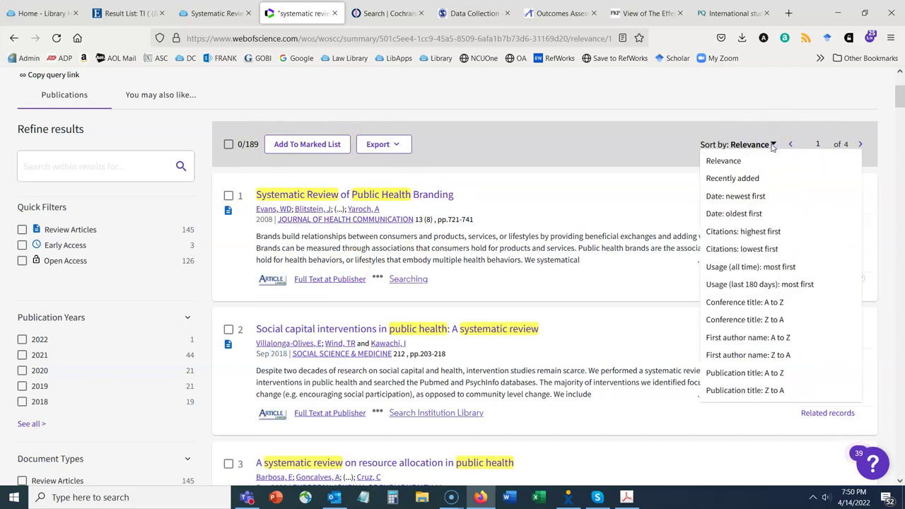
left_click(762, 233)
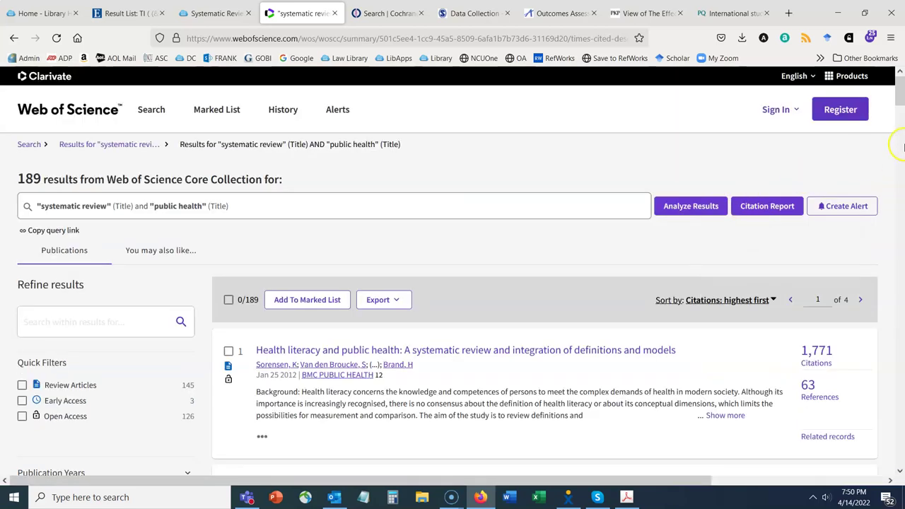
left_click_drag(897, 86, 902, 102)
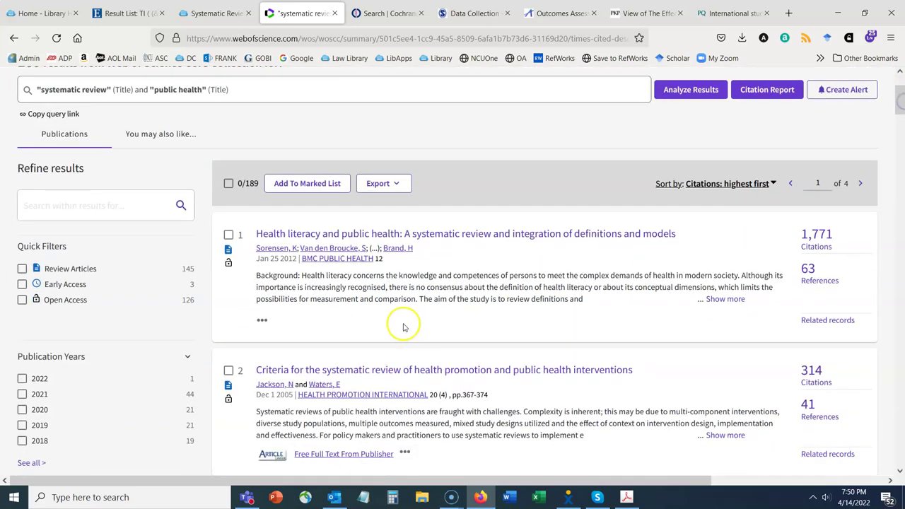
scroll(354, 305, "down", 6)
scroll(520, 276, "up", 2)
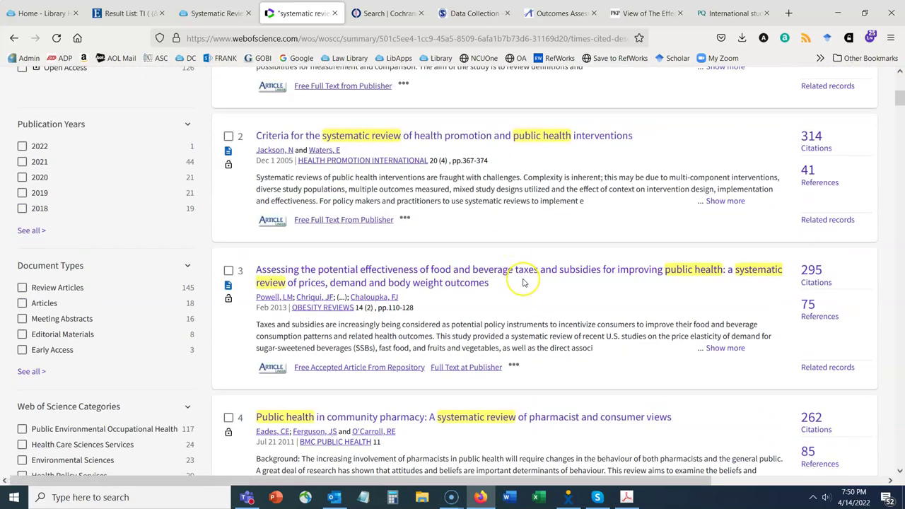
scroll(522, 281, "up", 5)
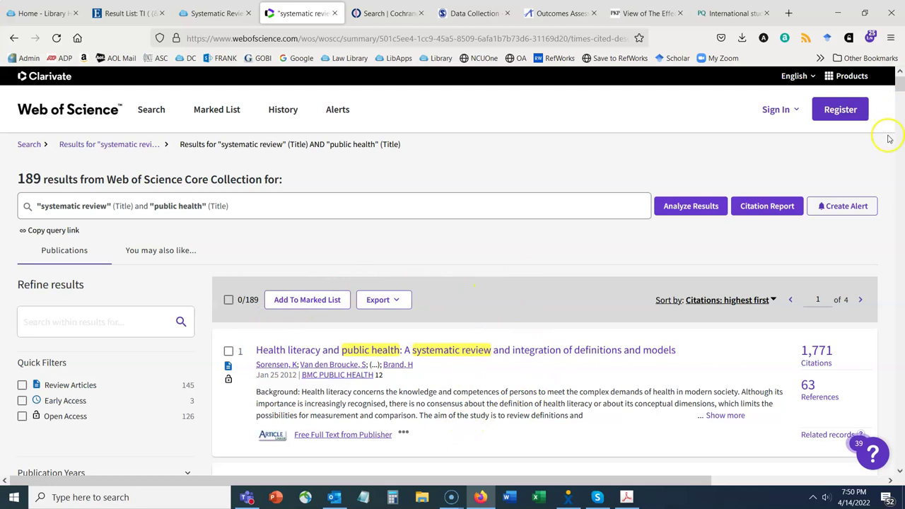
scroll(889, 138, "down", 2)
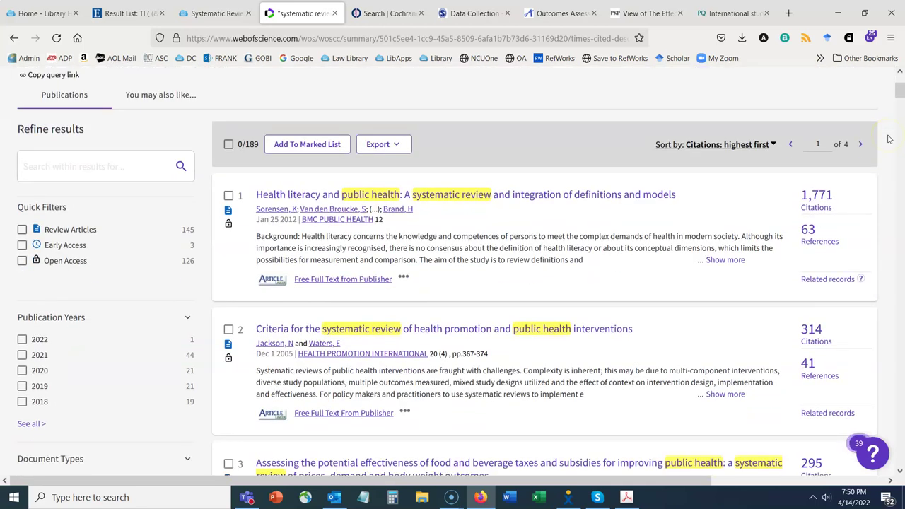
scroll(889, 139, "down", 2)
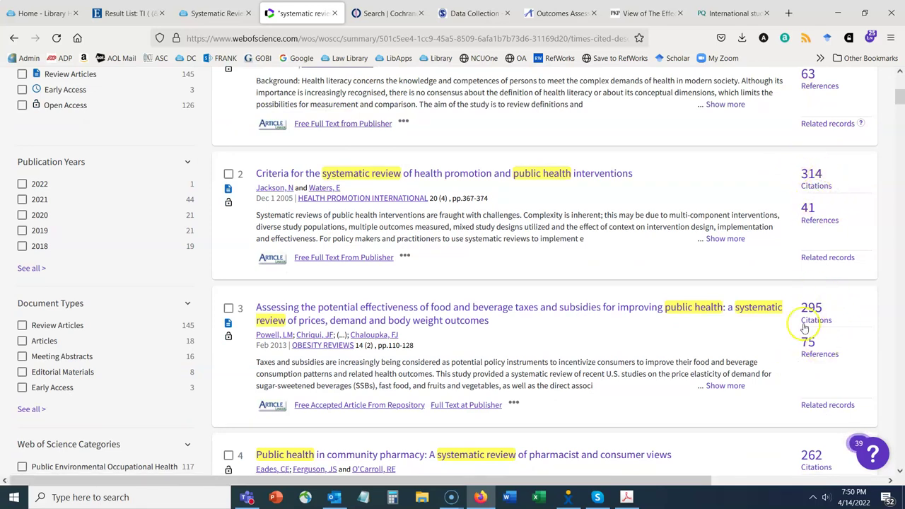
scroll(774, 342, "up", 2)
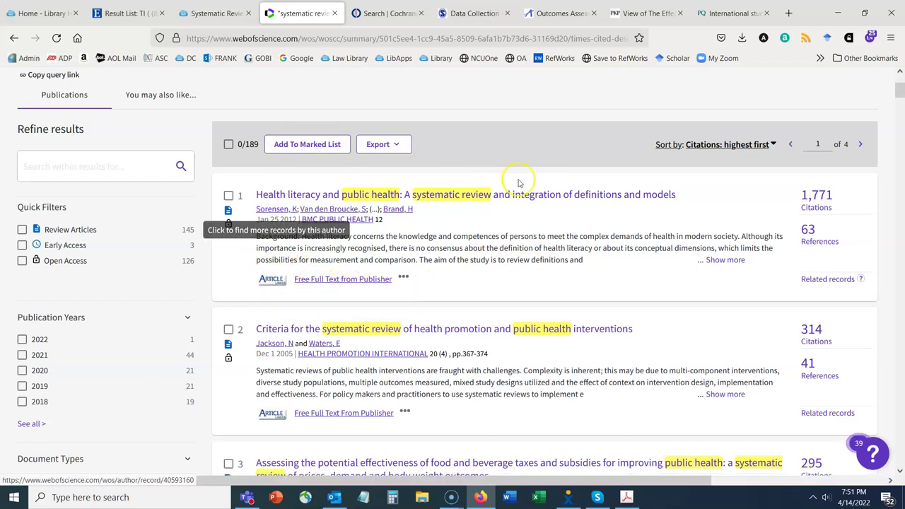
left_click(338, 291)
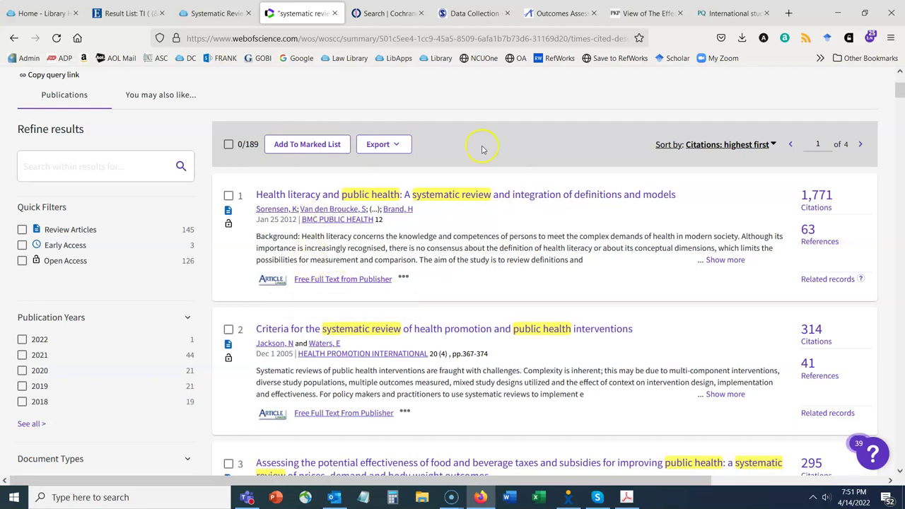
Open the articles citing "Health literacy and public health: A systematic review and integration of definitions and models" and browse them.
left_click(819, 197)
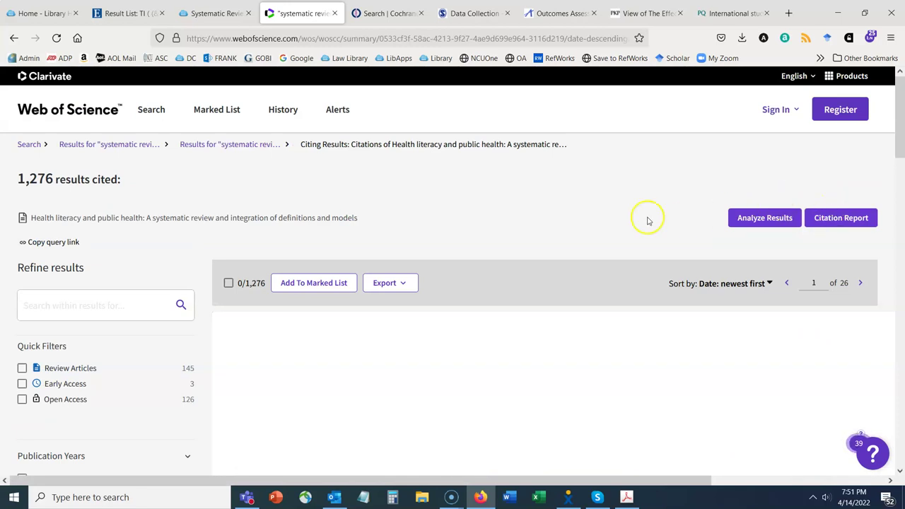
left_click_drag(20, 182, 54, 180)
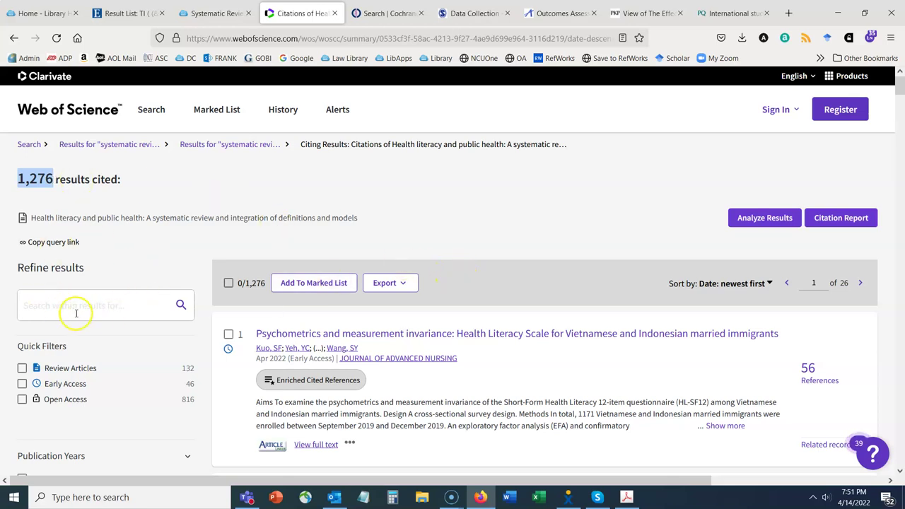
scroll(382, 304, "down", 4)
scroll(403, 302, "up", 2)
scroll(404, 301, "down", 12)
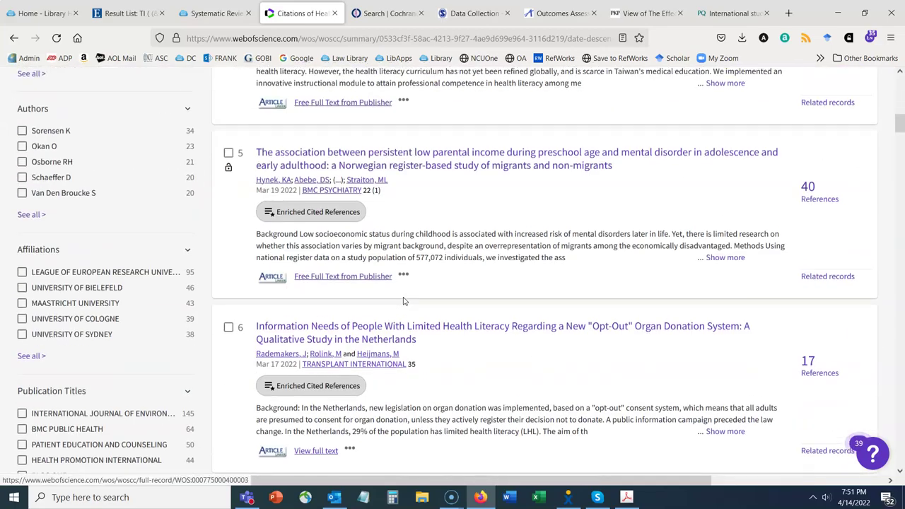
scroll(404, 302, "up", 15)
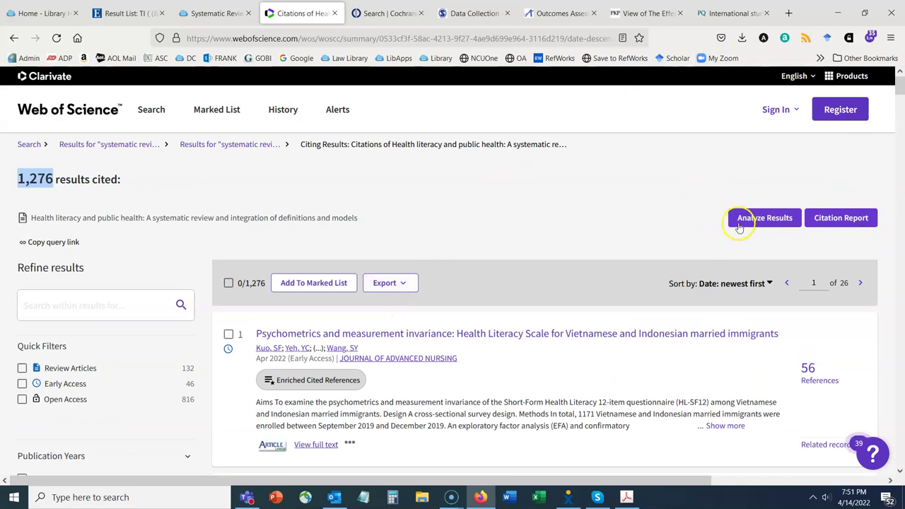
Analyze the citing articles and examine the TreeMap chart of their Web of Science Categories, including Health Policy Services and Information Science Library Science.
left_click(770, 225)
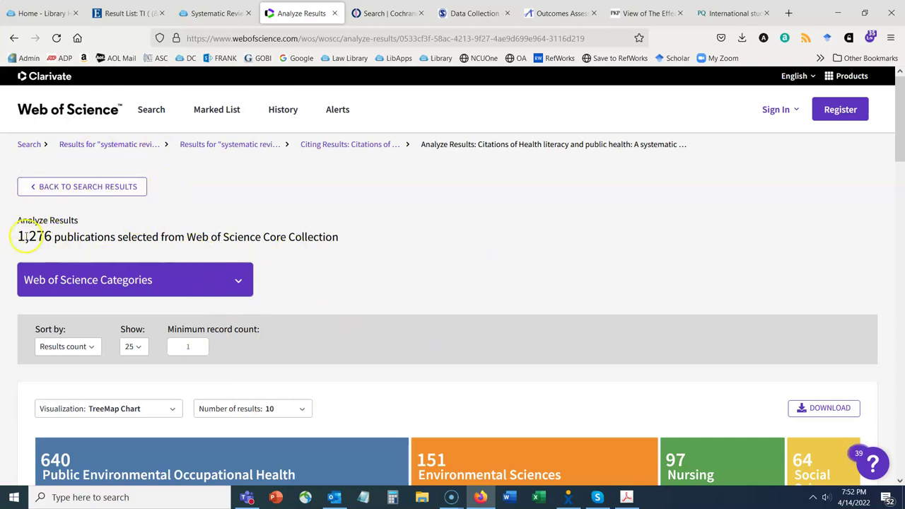
scroll(480, 265, "down", 2)
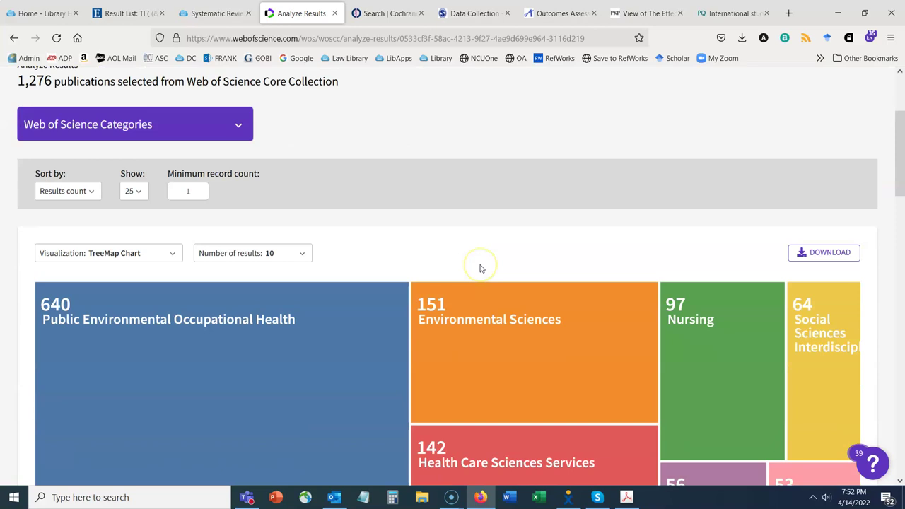
left_click_drag(900, 151, 903, 219)
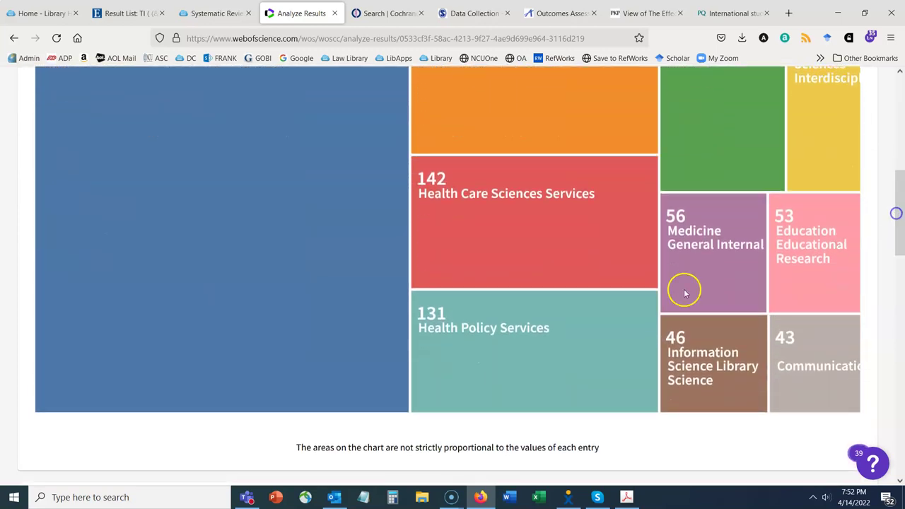
mouse_move(524, 387)
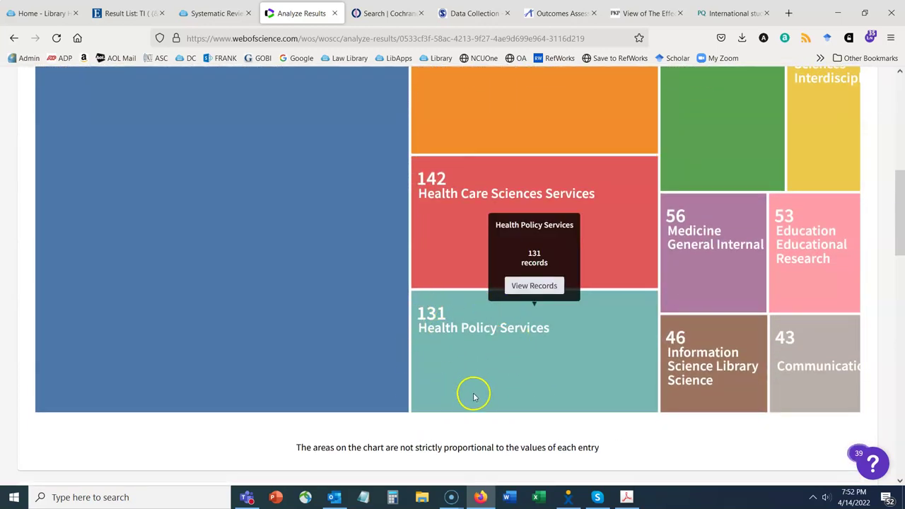
mouse_move(735, 319)
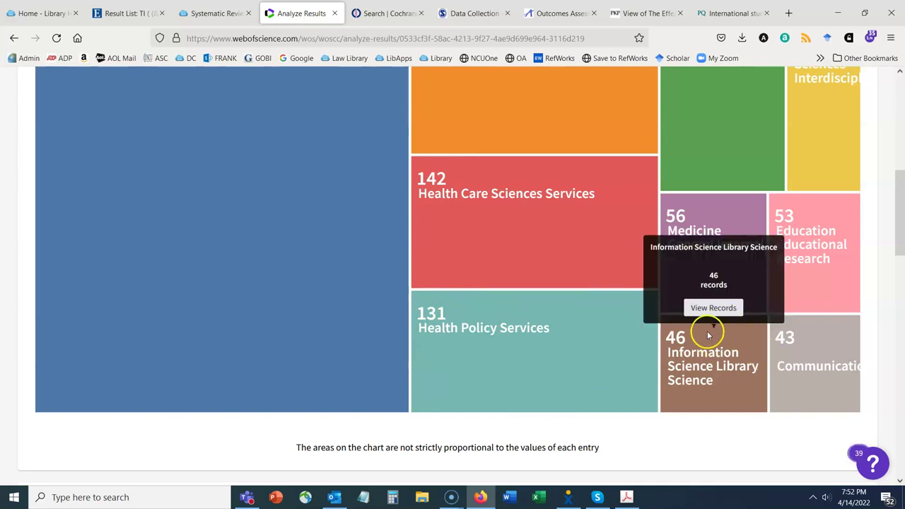
Switch the citing-articles analysis to Authors and examine the authors in the TreeMap chart.
left_click_drag(902, 220, 903, 164)
mouse_move(691, 330)
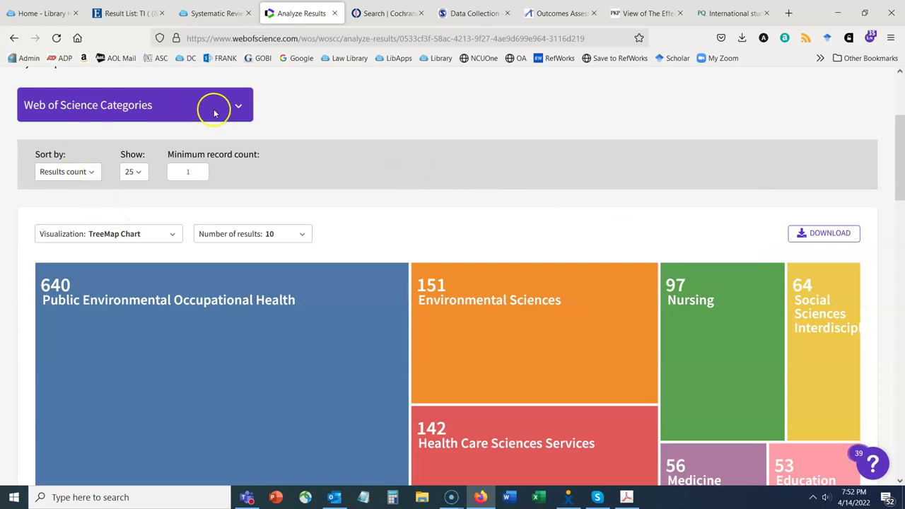
left_click(237, 110)
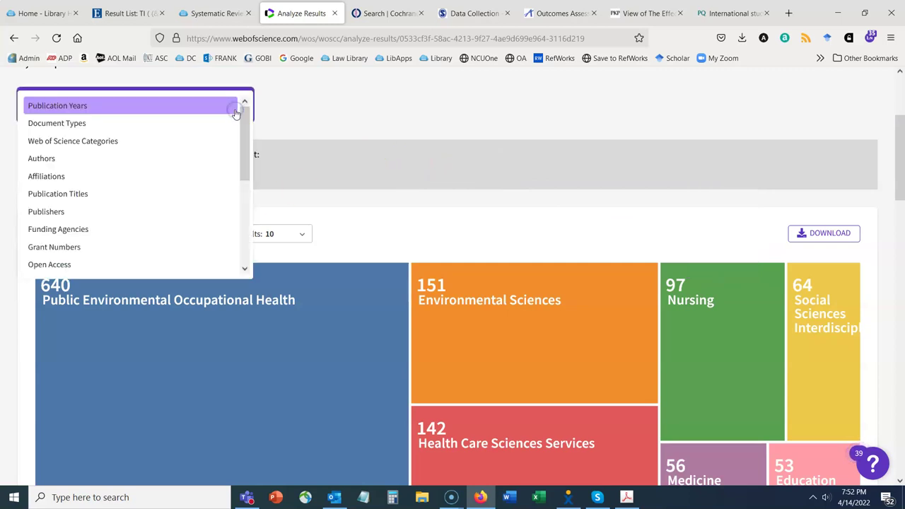
left_click(118, 157)
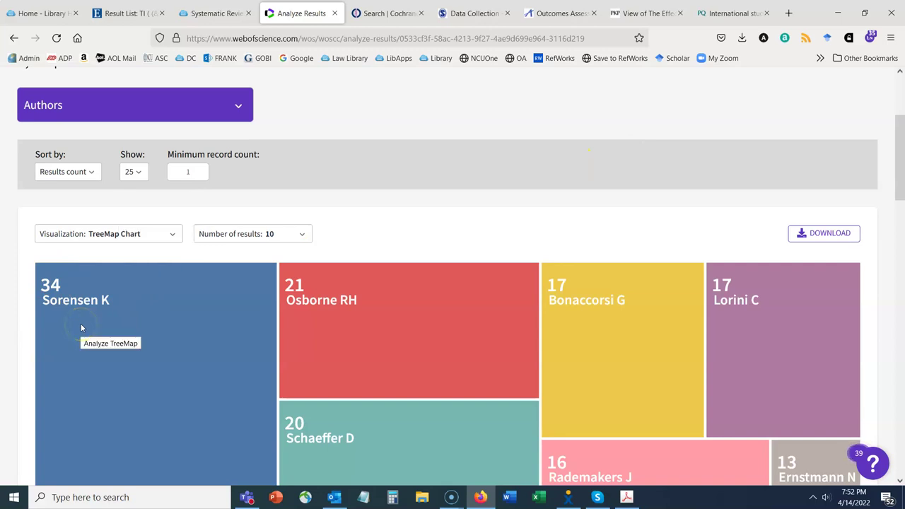
scroll(353, 267, "down", 2)
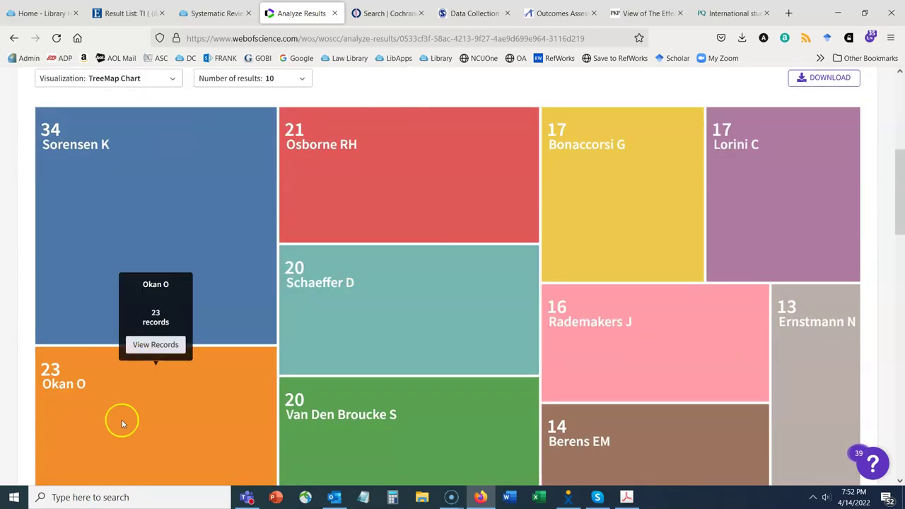
scroll(607, 269, "down", 2)
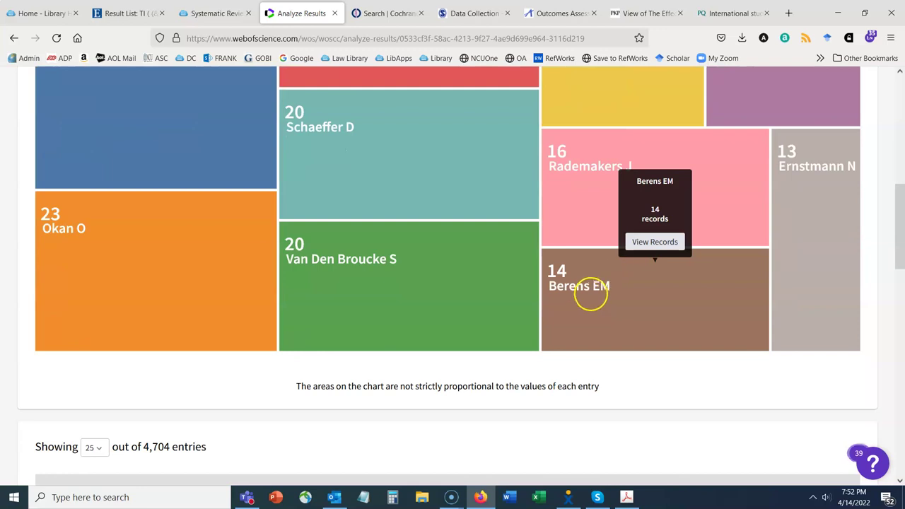
scroll(591, 300, "up", 2)
Change the citing-articles analysis from Authors to Research Areas.
left_click_drag(901, 206, 902, 145)
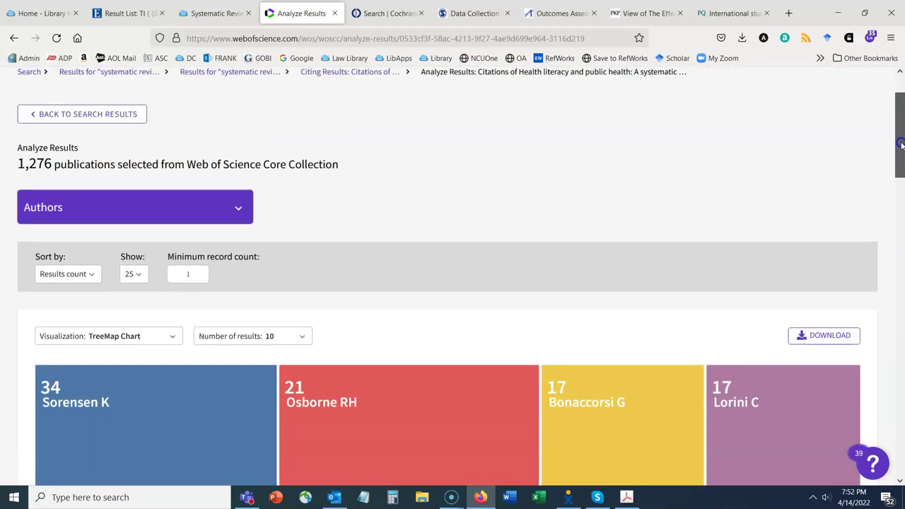
left_click(243, 206)
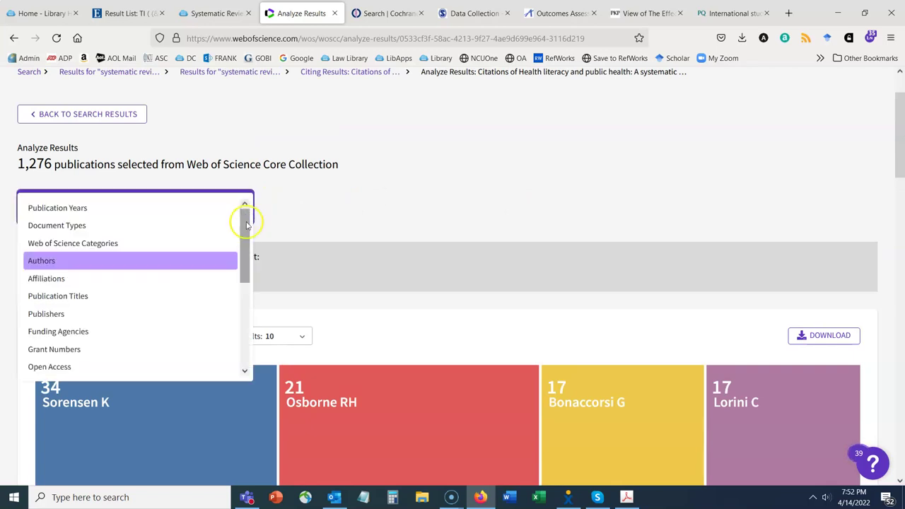
left_click_drag(247, 225, 234, 300)
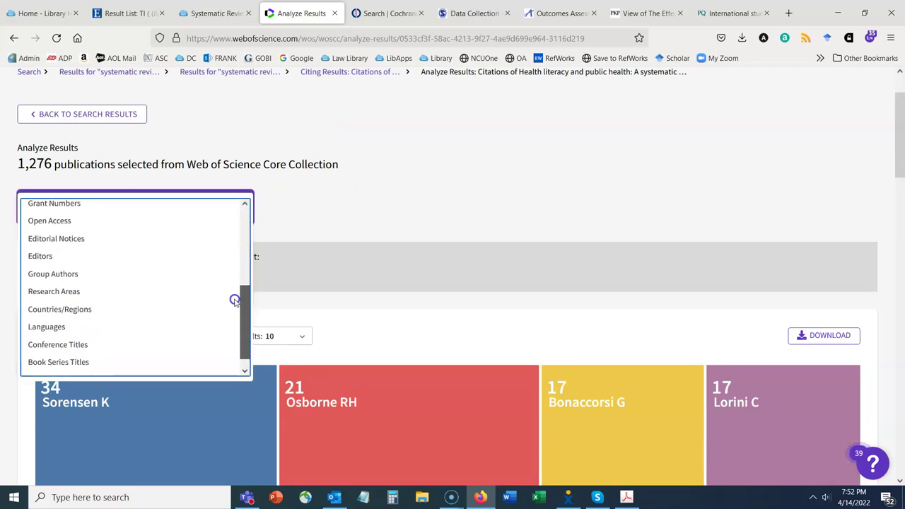
left_click(127, 289)
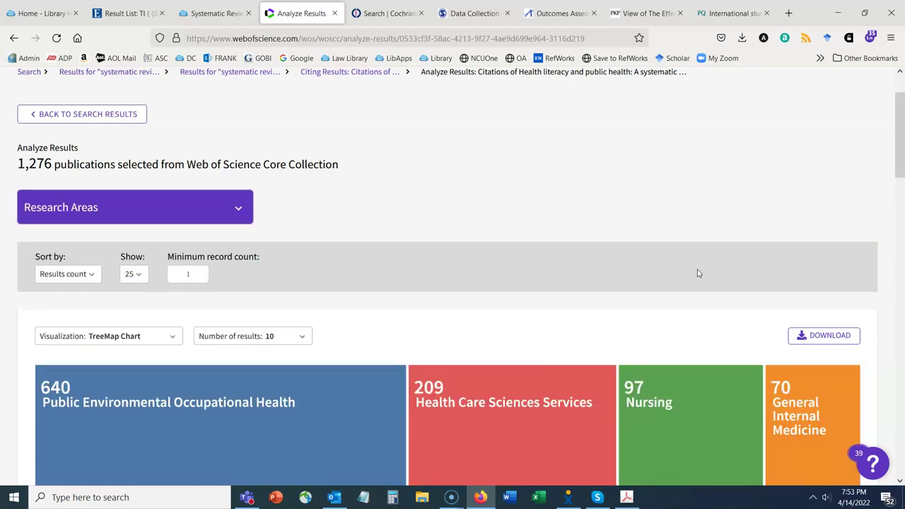
Return to the list of citing articles and open their Citation Report.
mouse_move(901, 133)
left_mouse_down()
mouse_move(891, 302)
mouse_move(902, 322)
mouse_move(897, 124)
left_mouse_up()
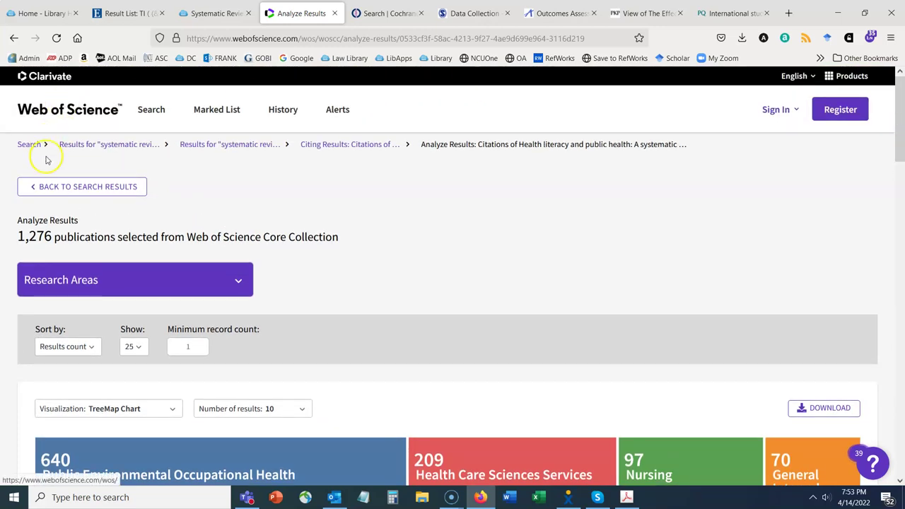
left_click(57, 188)
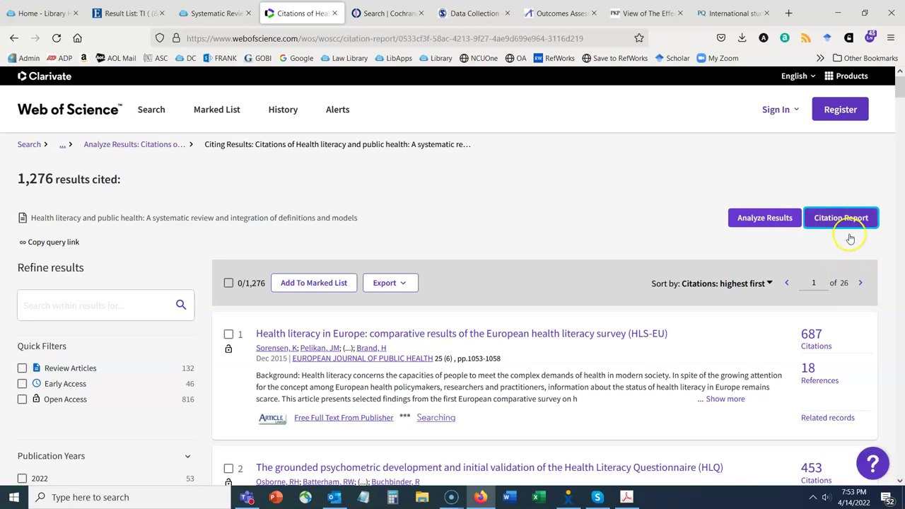
left_click(847, 225)
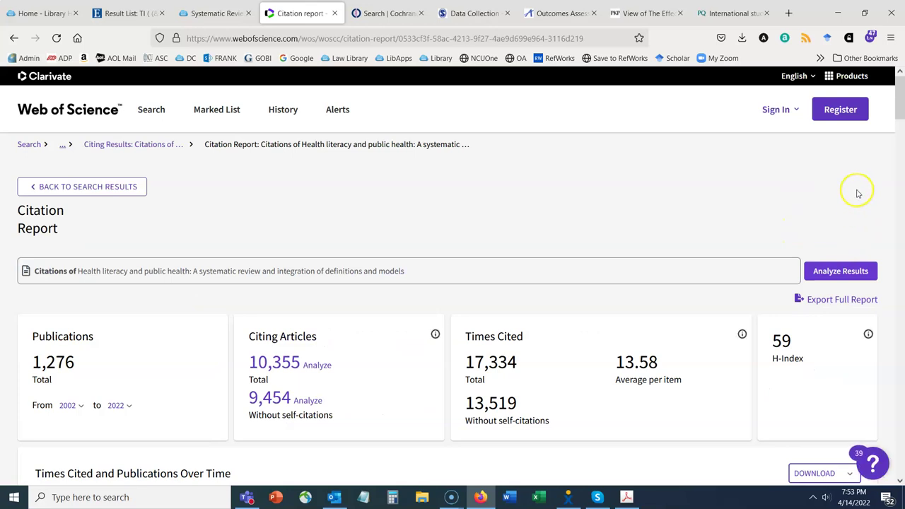
Examine the Citation Report's citing-article totals, the Times Cited and Publications Over Time chart, and the yearly citations per publication.
left_click_drag(902, 104, 902, 121)
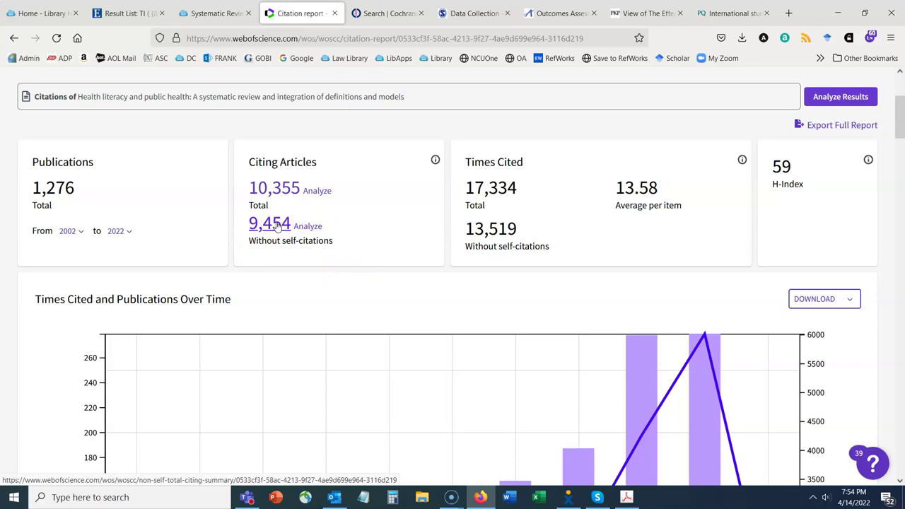
scroll(325, 255, "down", 4)
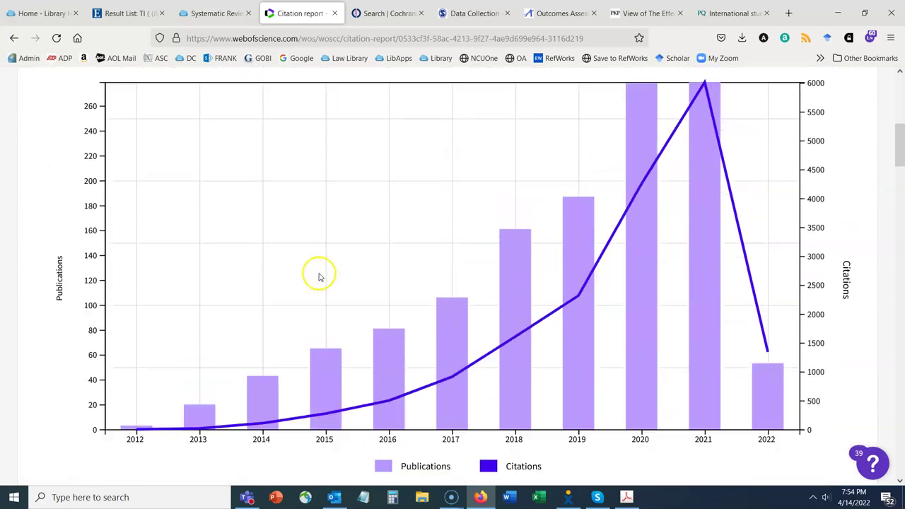
scroll(318, 276, "up", 2)
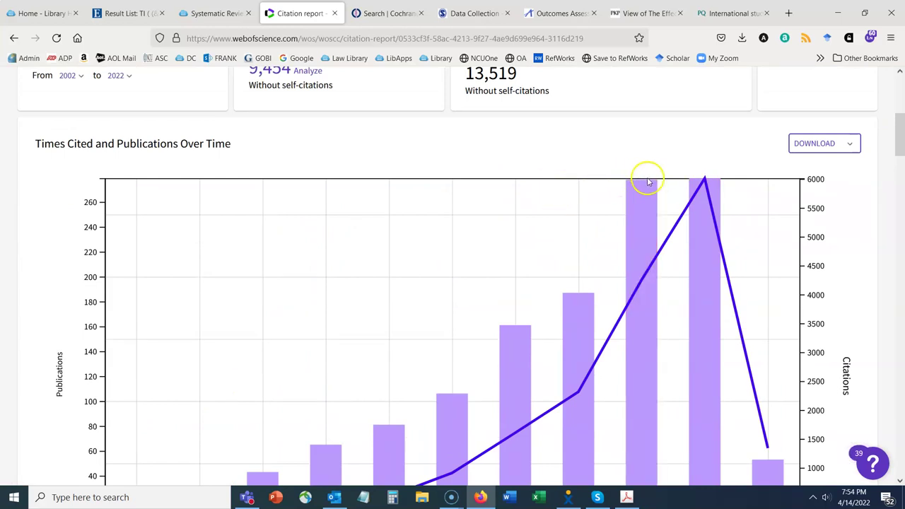
scroll(799, 199, "down", 2)
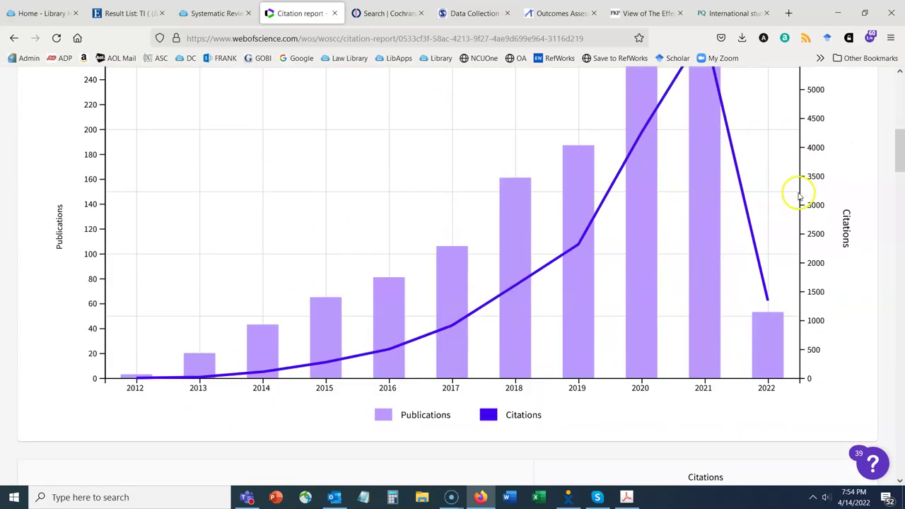
scroll(799, 199, "down", 4)
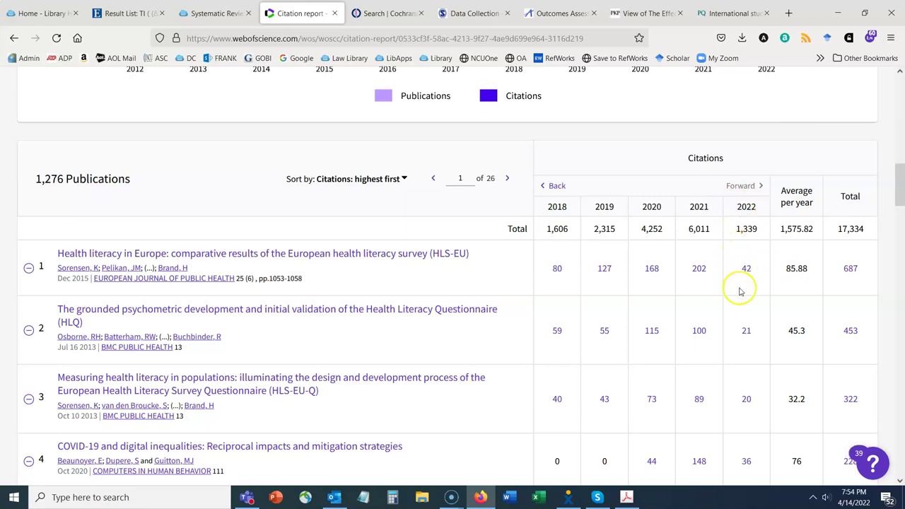
scroll(740, 289, "down", 6)
scroll(741, 291, "up", 6)
scroll(741, 292, "up", 10)
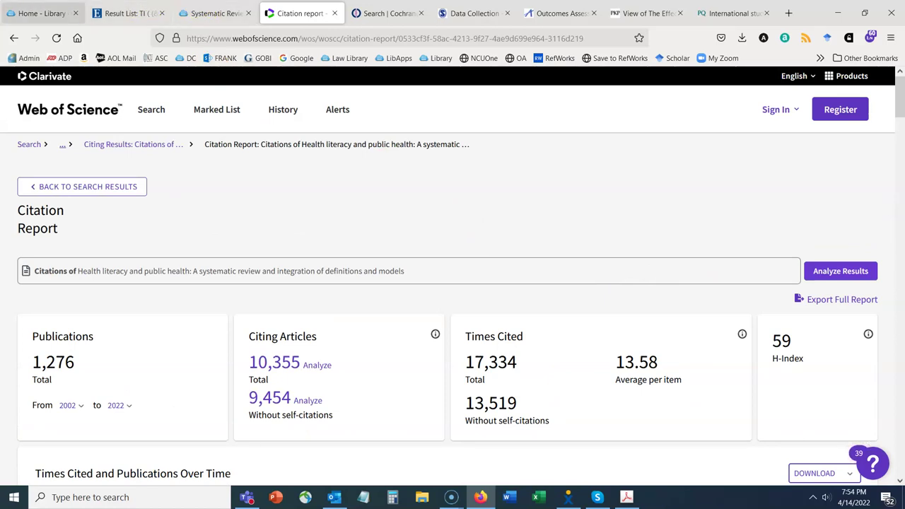
Open the Library Events calendar from the Northcentral University Library home page and browse the upcoming workshops, including the Web of Knowledge session.
left_click(39, 13)
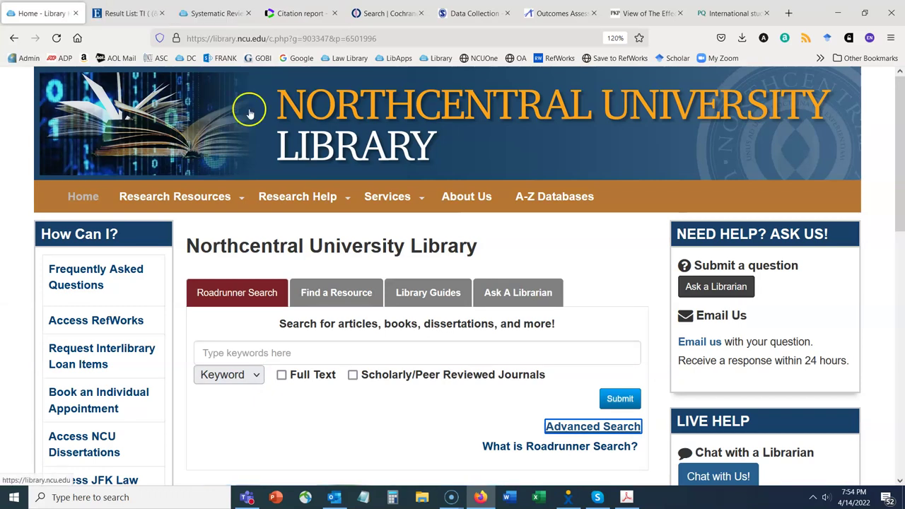
mouse_move(330, 196)
mouse_move(399, 203)
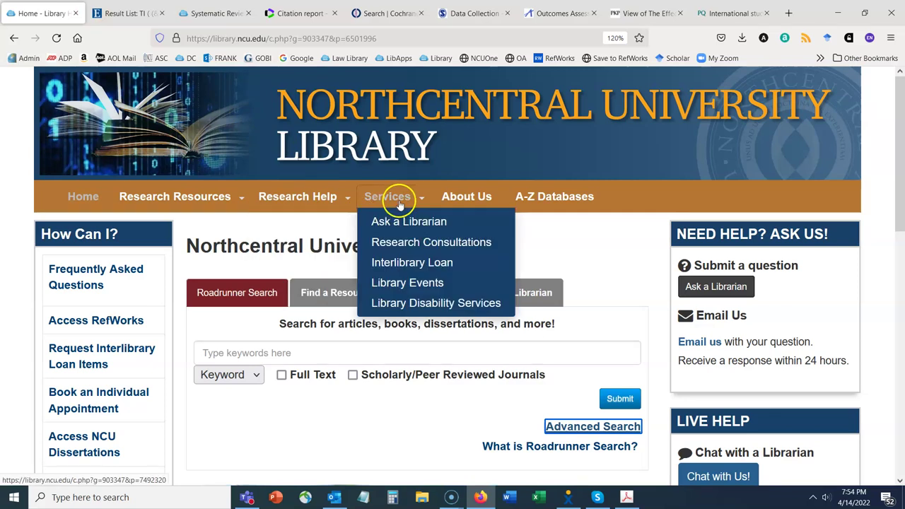
left_click(408, 284)
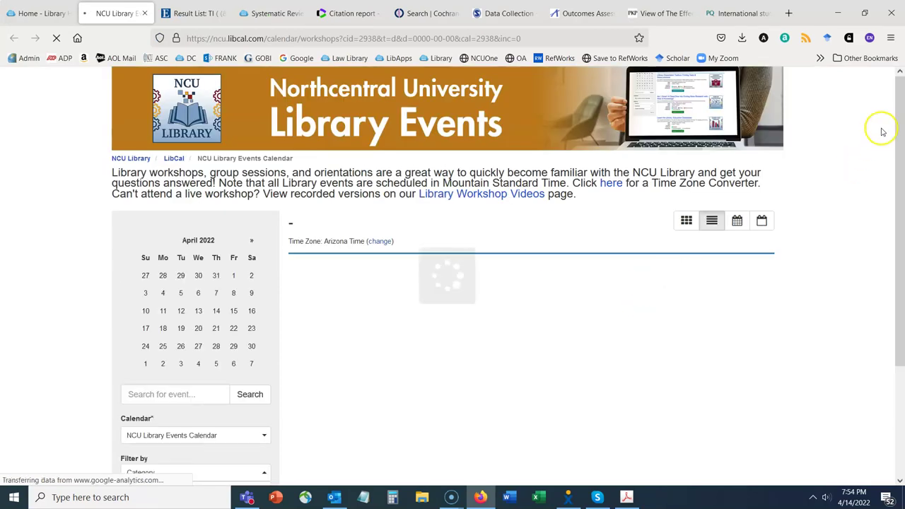
scroll(902, 105, "down", 1)
left_click_drag(902, 104, 902, 327)
scroll(859, 305, "down", 4)
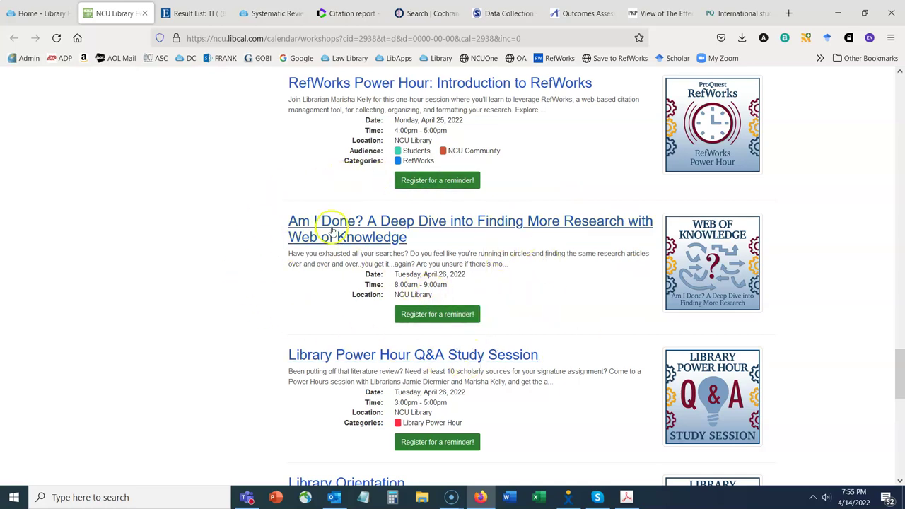
Go to the library's systematic reviews guide and view the Journals listed under Additional Resources.
key("ctrl+Tab")
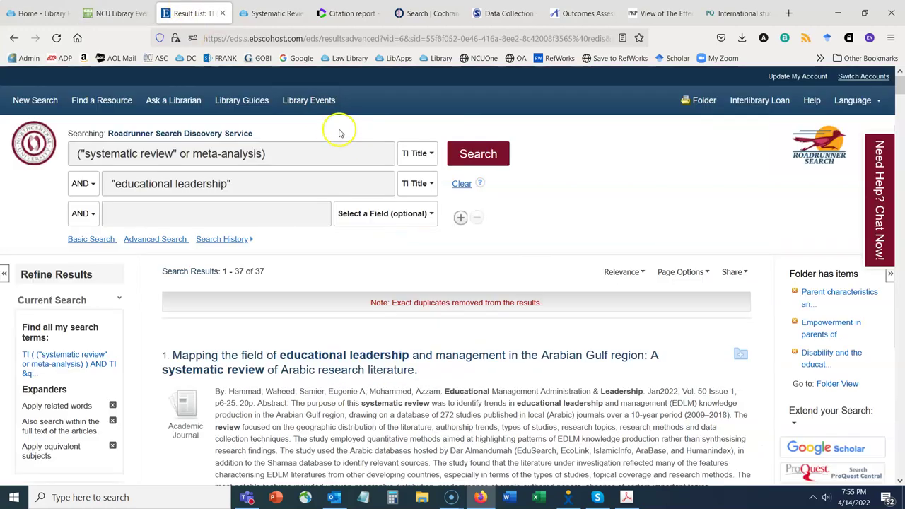
key("ctrl+Tab")
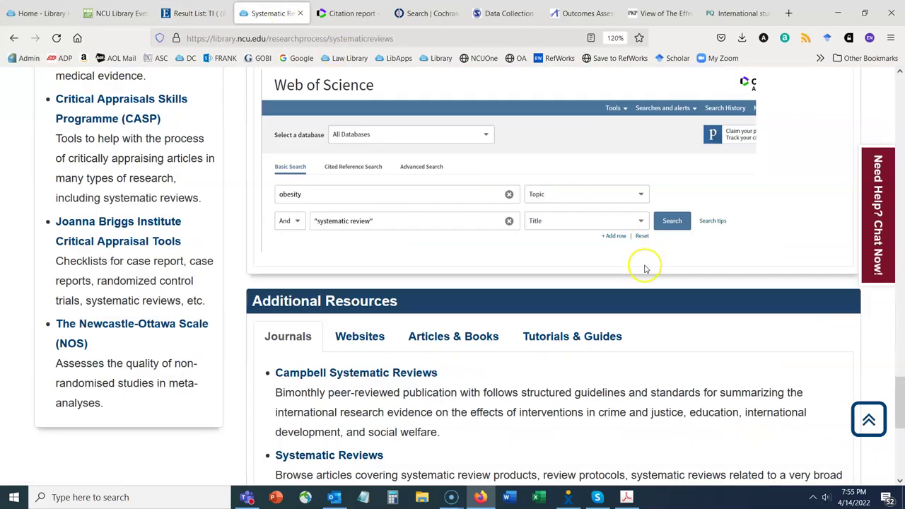
scroll(900, 389, "up", 3)
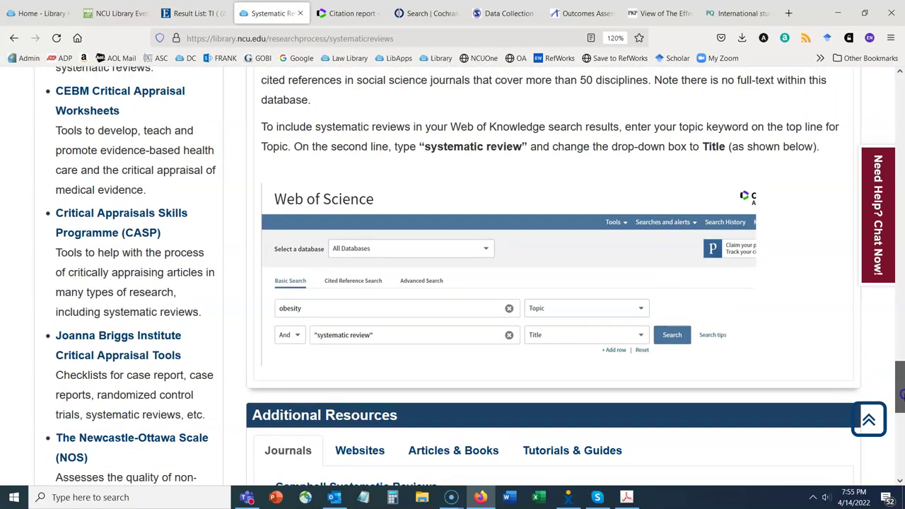
scroll(901, 394, "down", 2)
scroll(901, 402, "up", 4)
scroll(900, 402, "down", 5)
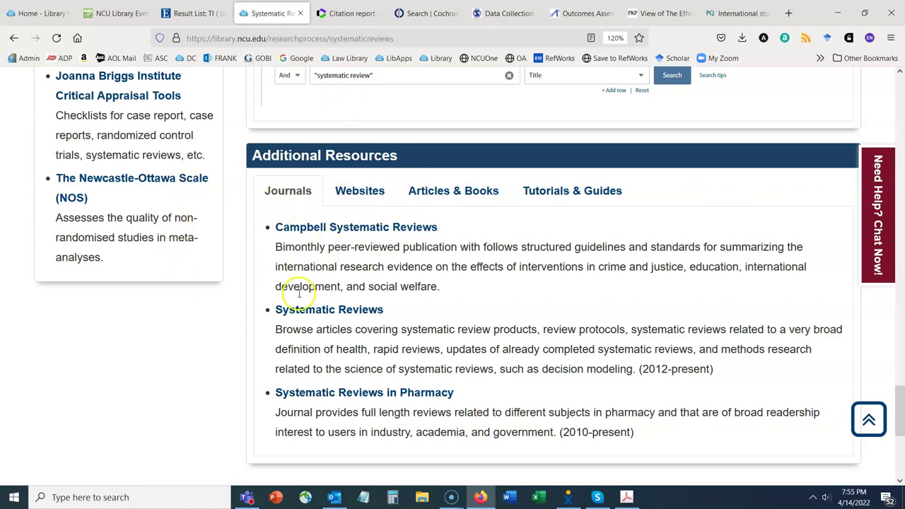
Look through the Websites, Articles & Books, and Tutorials & Guides resources, and return to the Journals list.
left_click(370, 198)
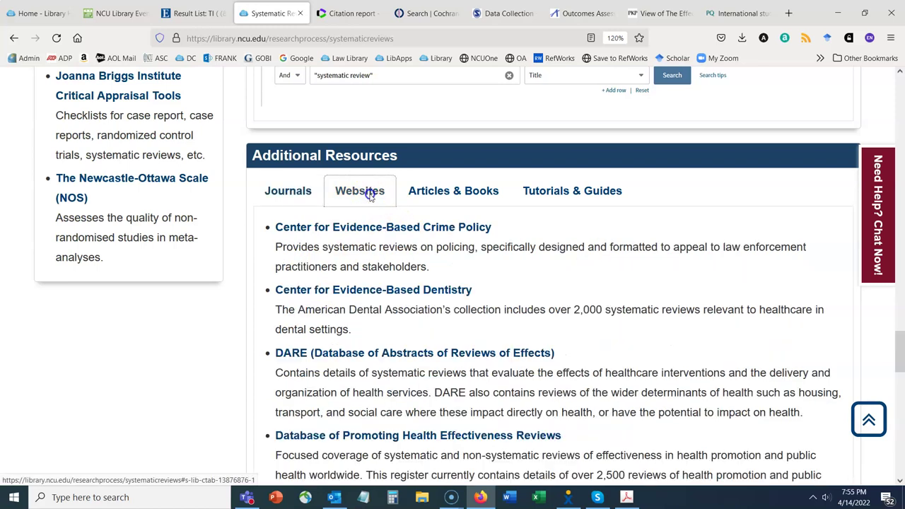
left_click(478, 197)
left_click(604, 205)
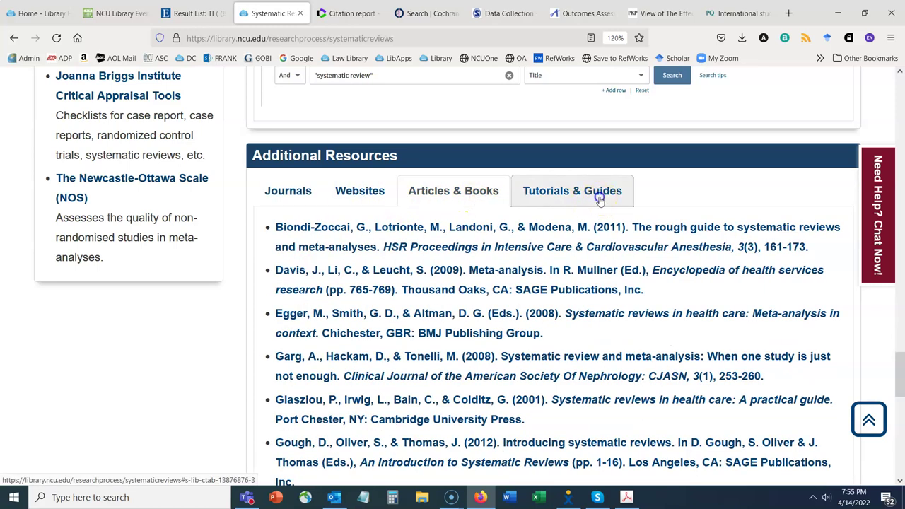
left_click(283, 196)
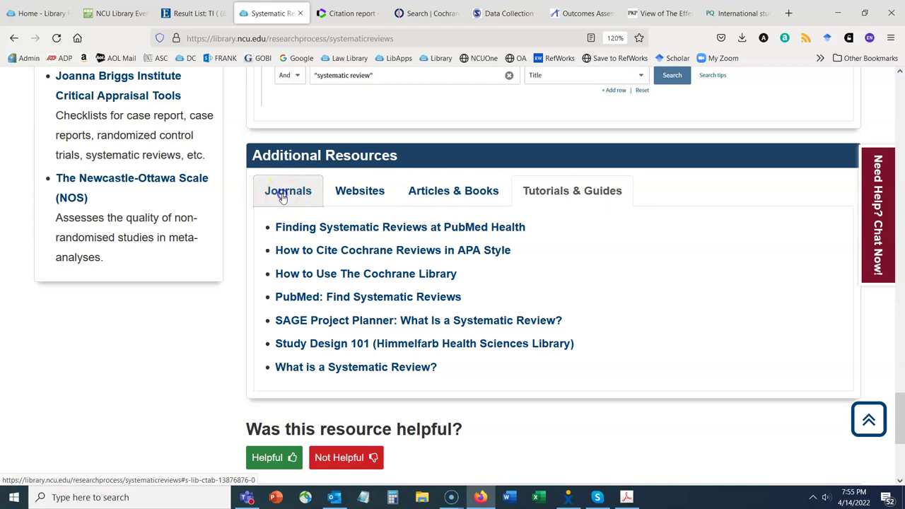
Open the Campbell Systematic Reviews journal, search it for "stress", and look over the first results.
left_click(303, 231)
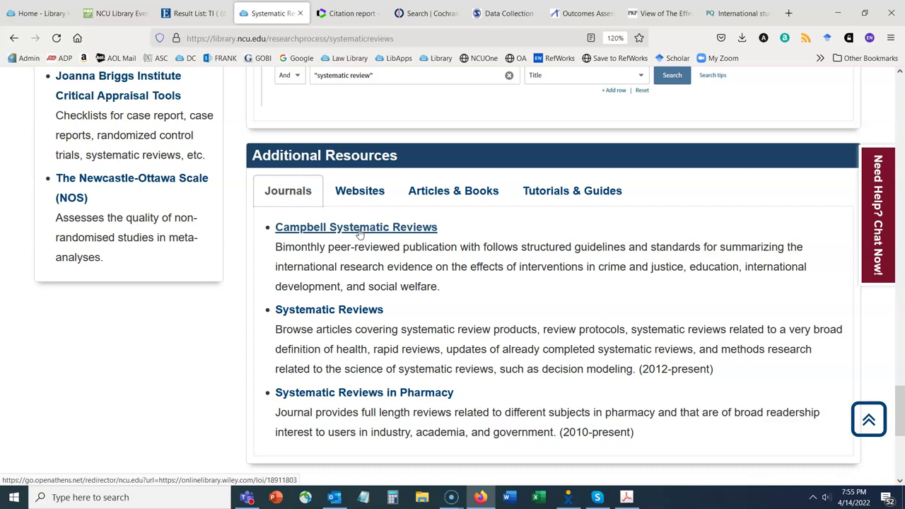
left_click(359, 232)
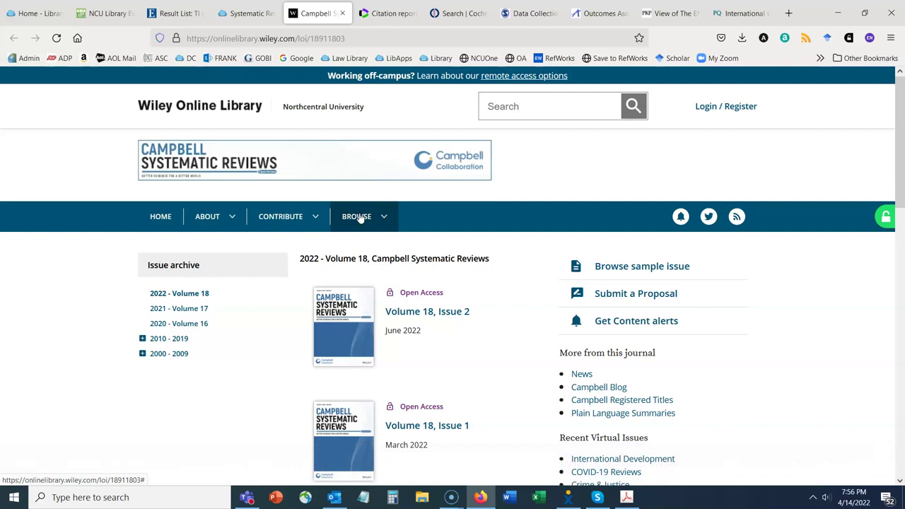
left_click(522, 104)
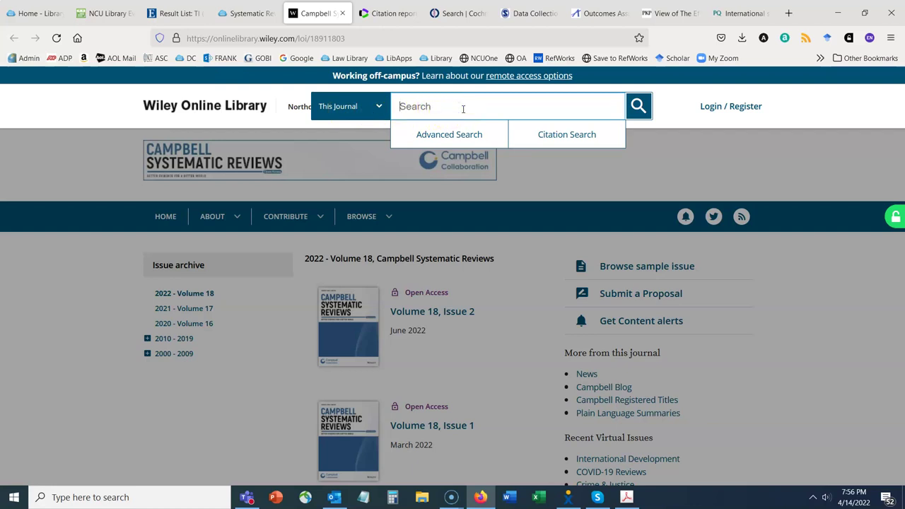
type("s")
type("re")
key("BackSpace")
key("BackSpace")
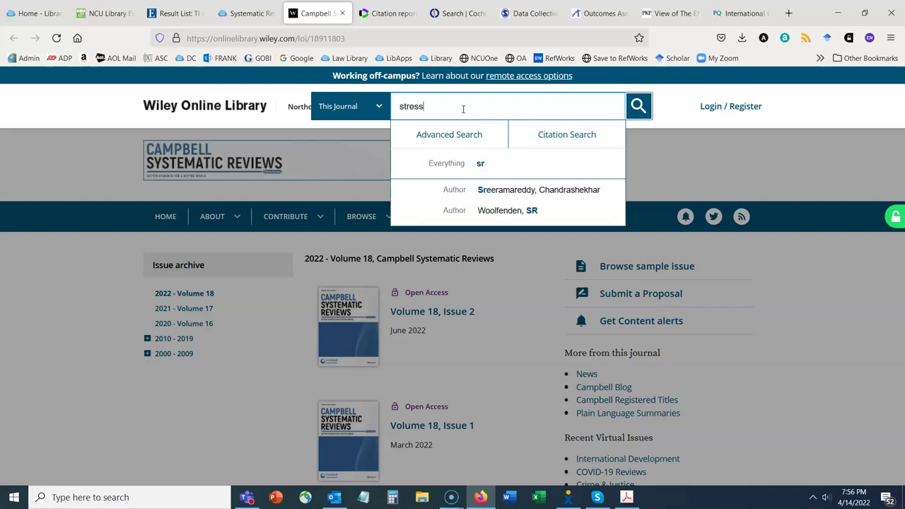
type("tress")
key("Return")
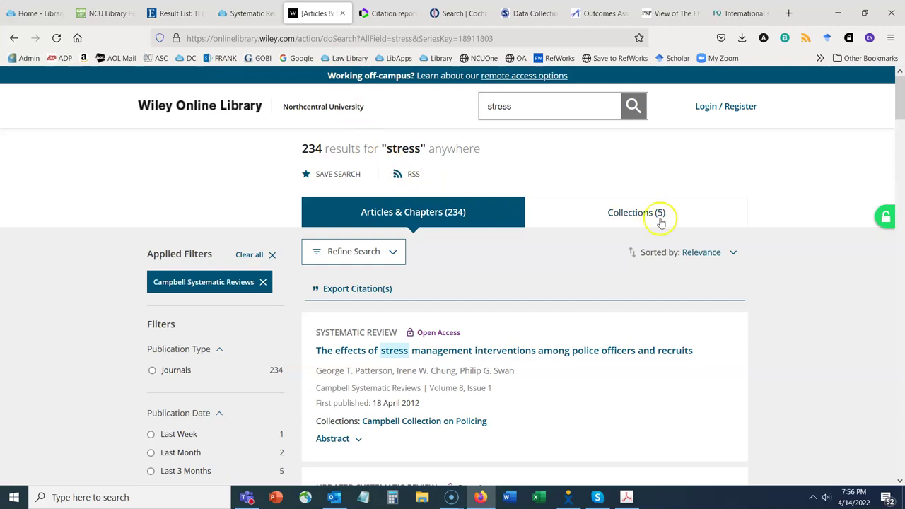
scroll(658, 220, "down", 2)
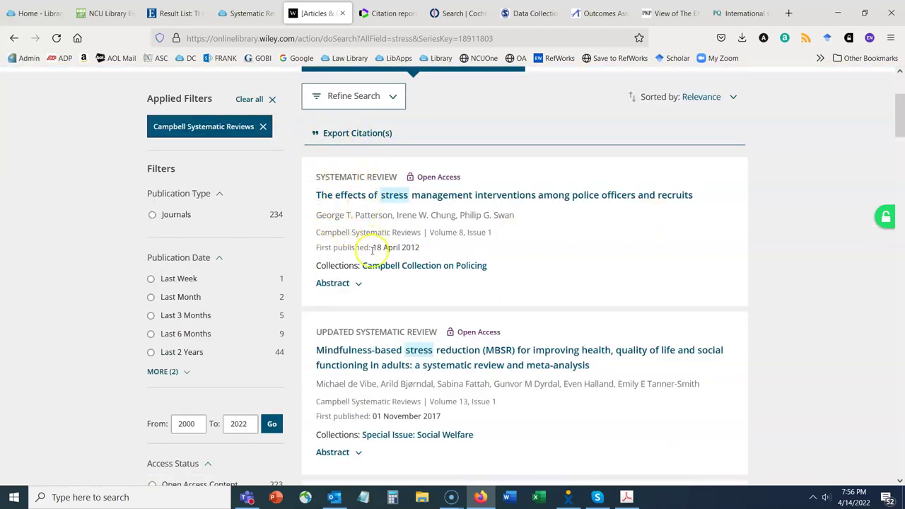
Look through the Campbell Systematic Reviews results for "stress", noting the systematic review and protocol labels, and return to the start of the list.
scroll(363, 244, "down", 2)
scroll(363, 253, "up", 1)
scroll(318, 192, "up", 1)
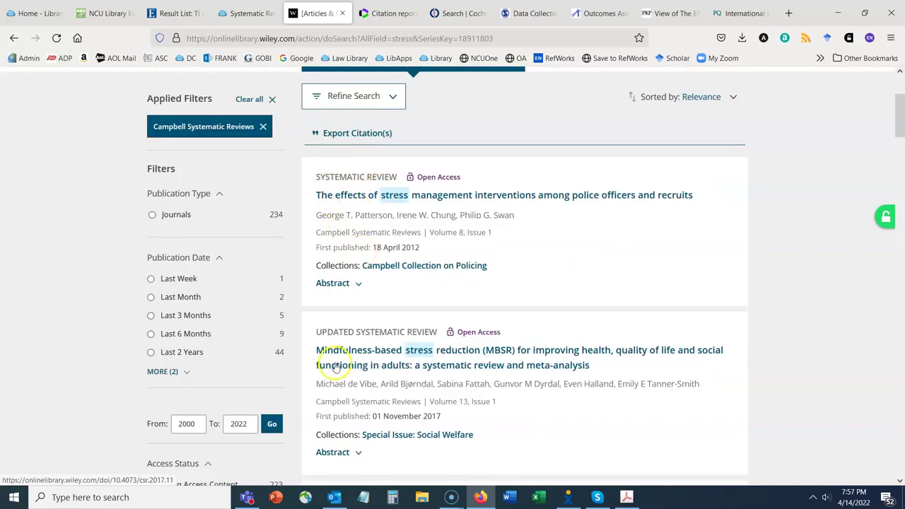
scroll(319, 349, "down", 2)
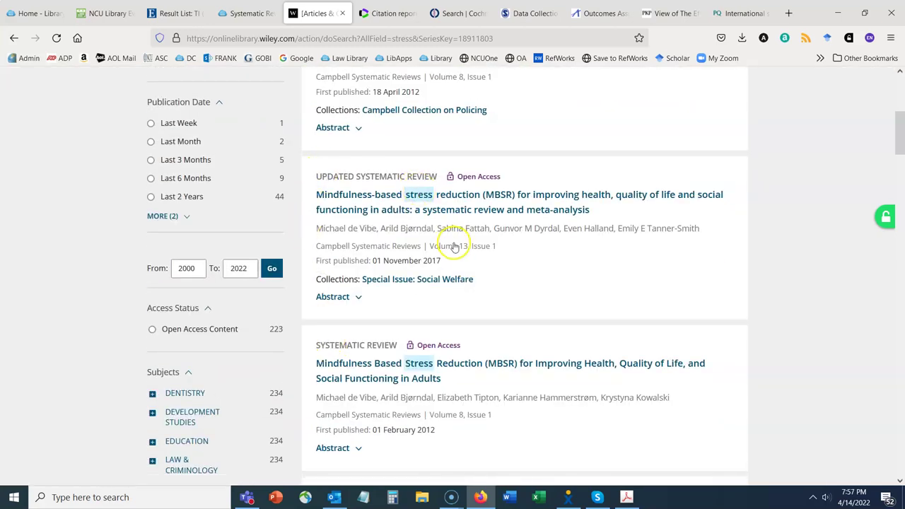
scroll(450, 239, "down", 4)
left_click_drag(317, 185, 359, 186)
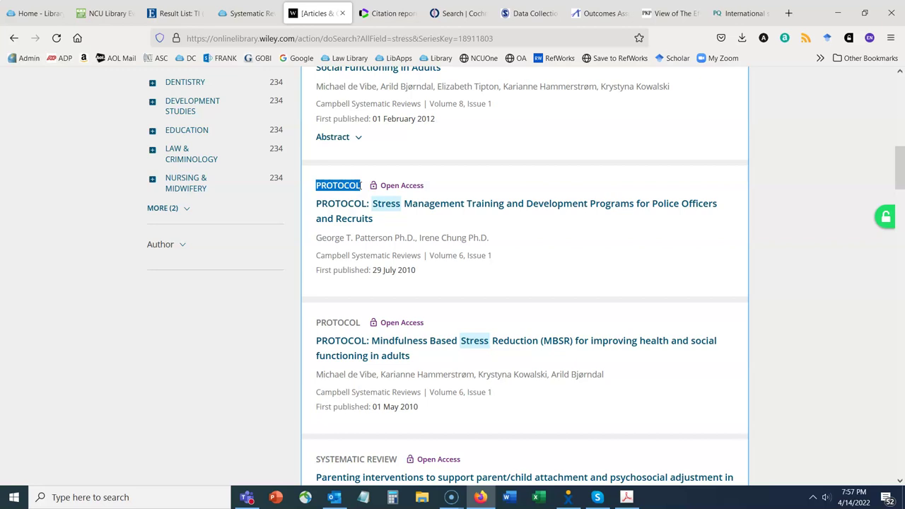
scroll(415, 289, "down", 10)
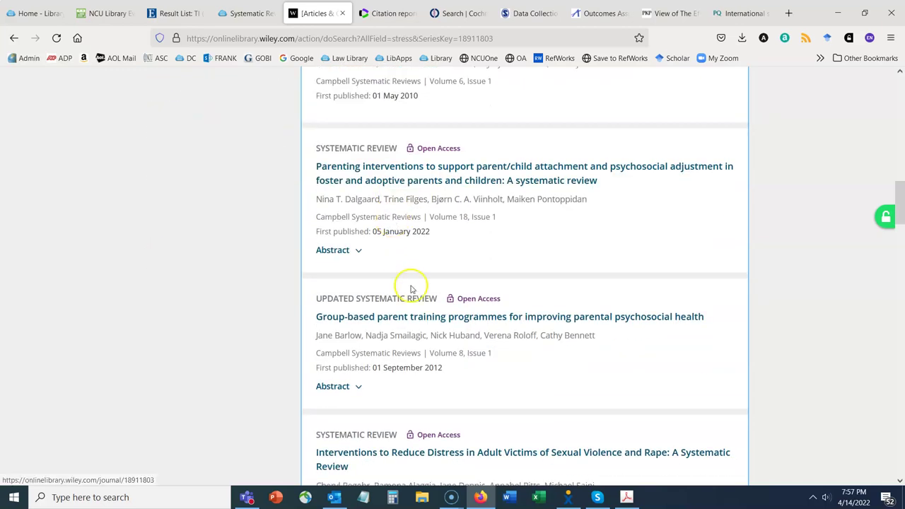
key("Home")
scroll(412, 290, "up", 3)
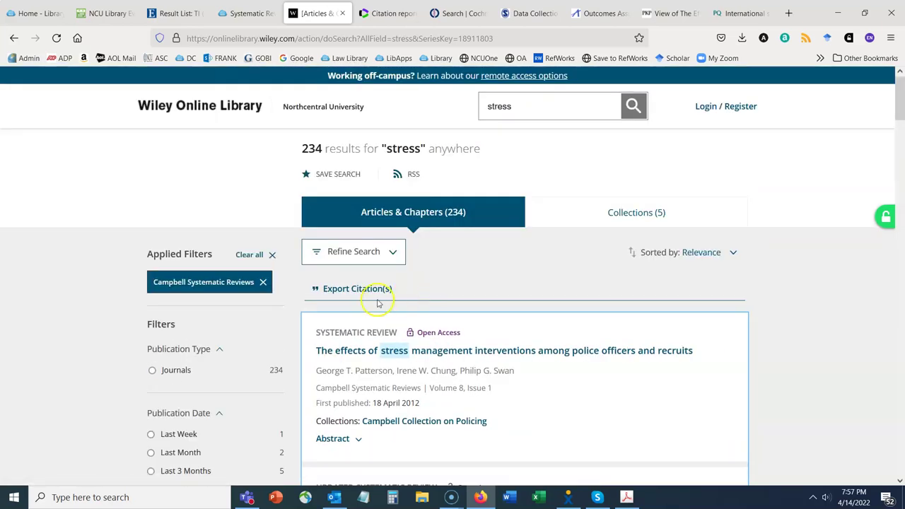
scroll(453, 318, "down", 2)
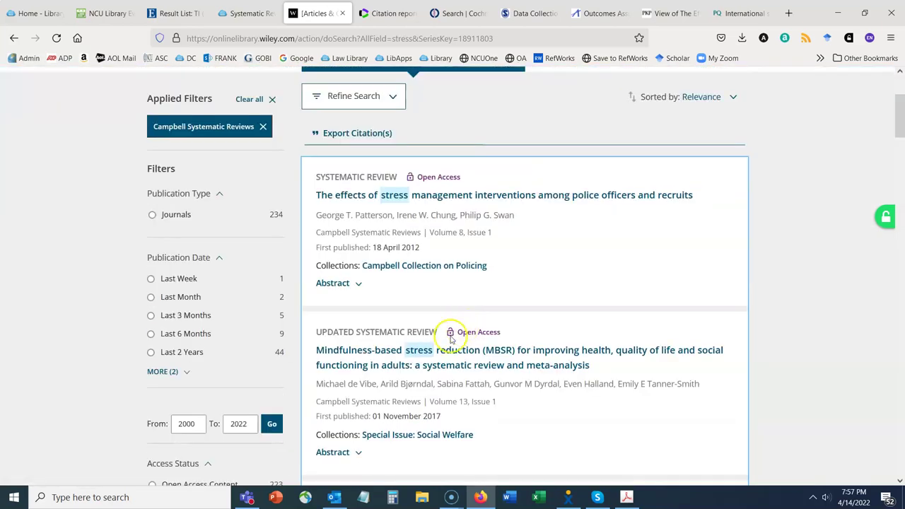
scroll(467, 336, "down", 4)
scroll(467, 326, "down", 4)
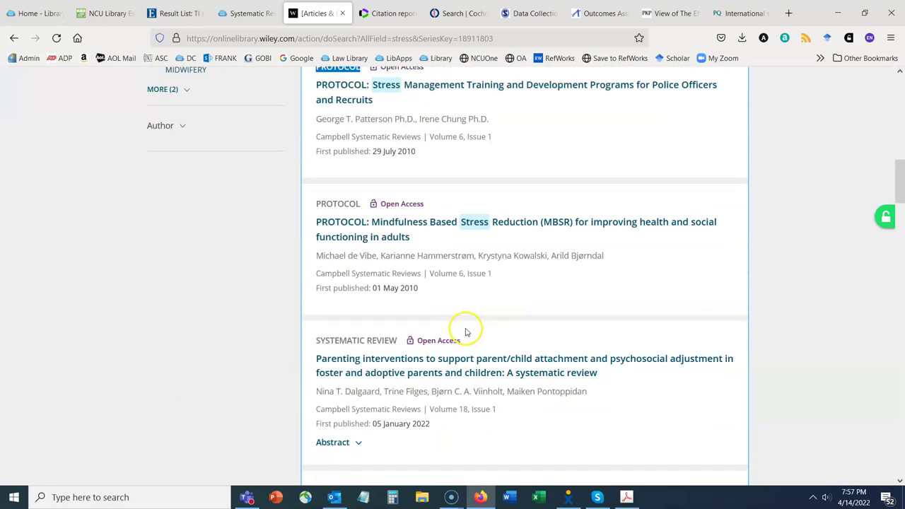
scroll(467, 322, "down", 4)
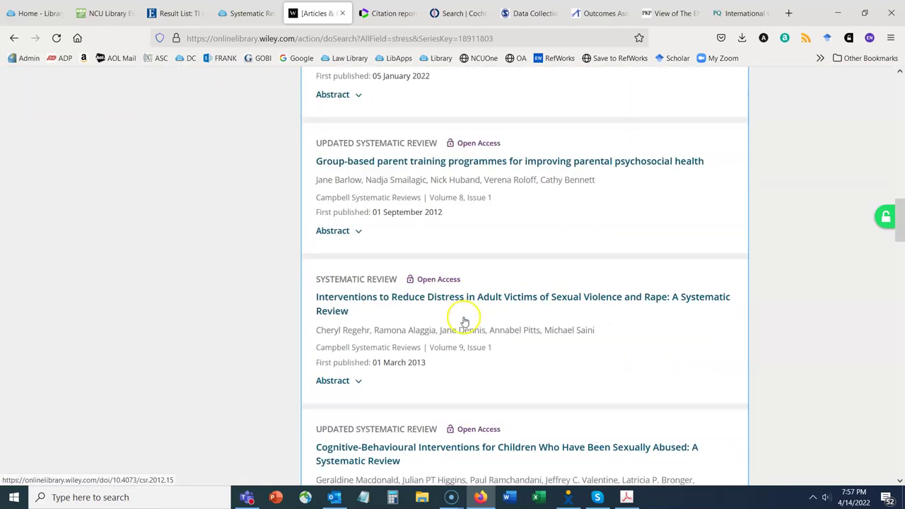
scroll(464, 320, "up", 15)
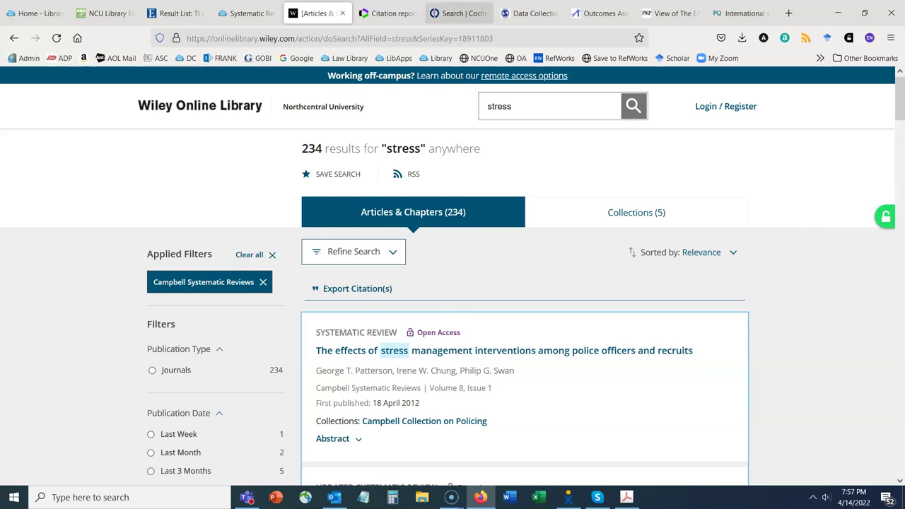
Return to the Northcentral University Library home page and open the Dissertations & Theses databases list through Find Dissertations.
left_click(106, 13)
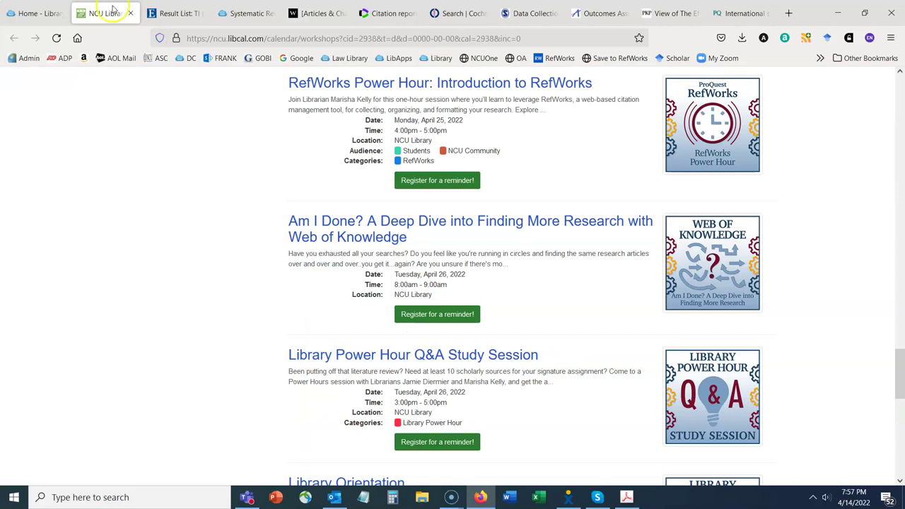
left_click(40, 13)
left_click(184, 195)
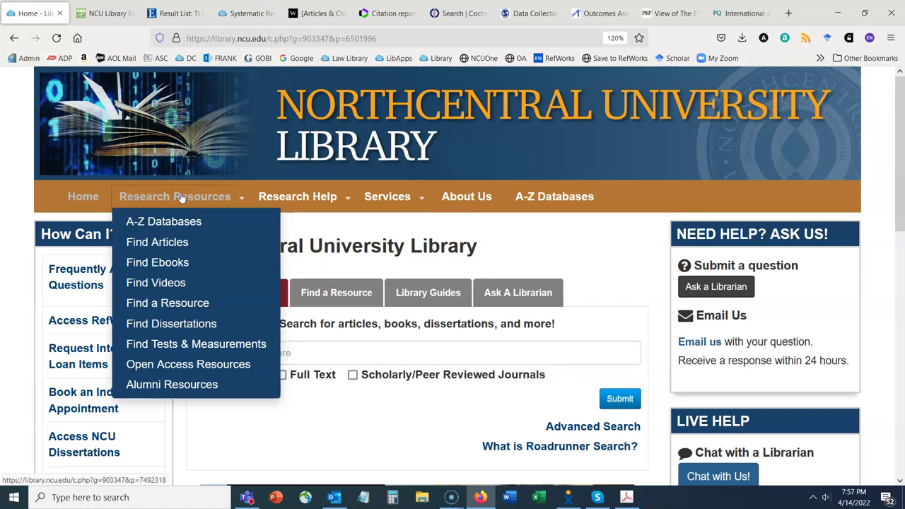
left_click(185, 327)
left_click(519, 361)
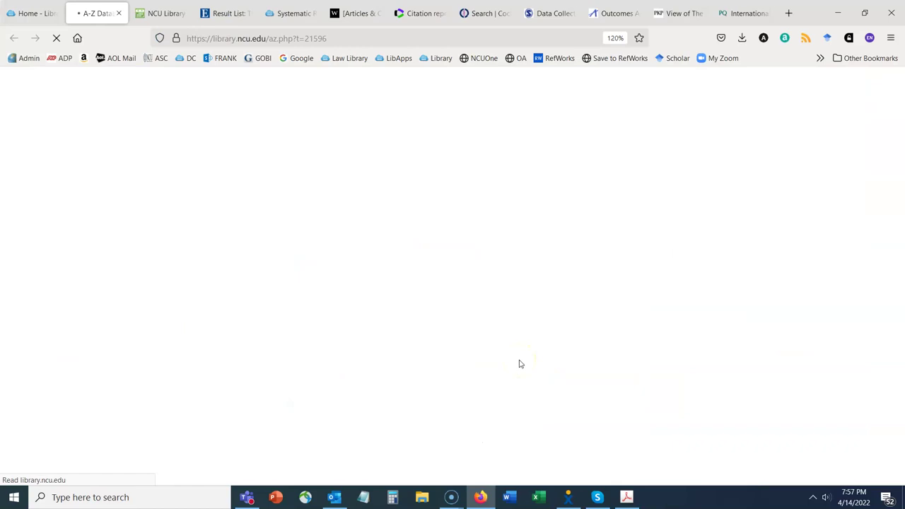
left_click(576, 378)
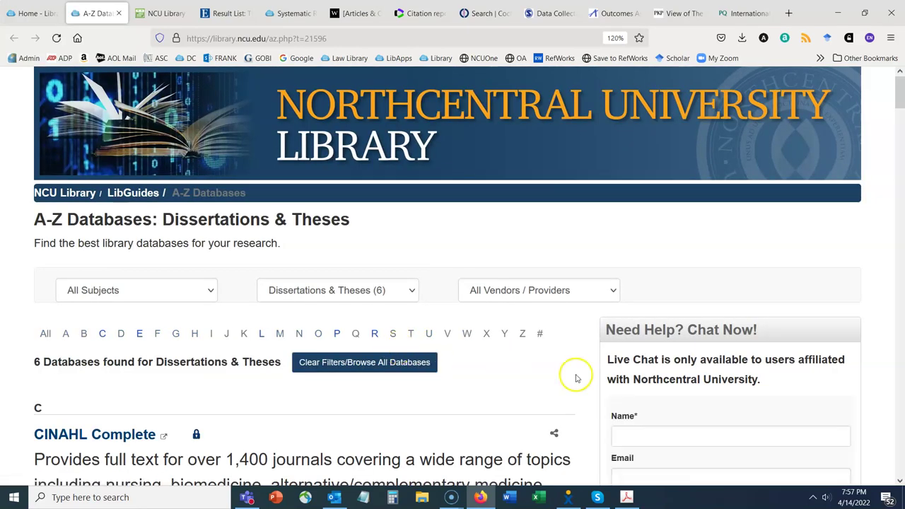
Open the ProQuest Dissertations & Theses @ Northcentral University database from the dissertations list.
scroll(559, 370, "down", 8)
scroll(348, 304, "down", 3)
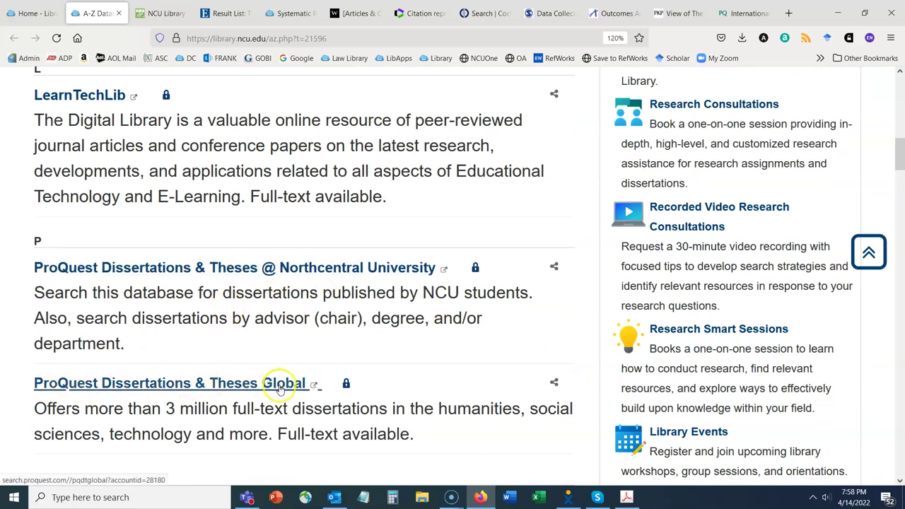
left_click(330, 268)
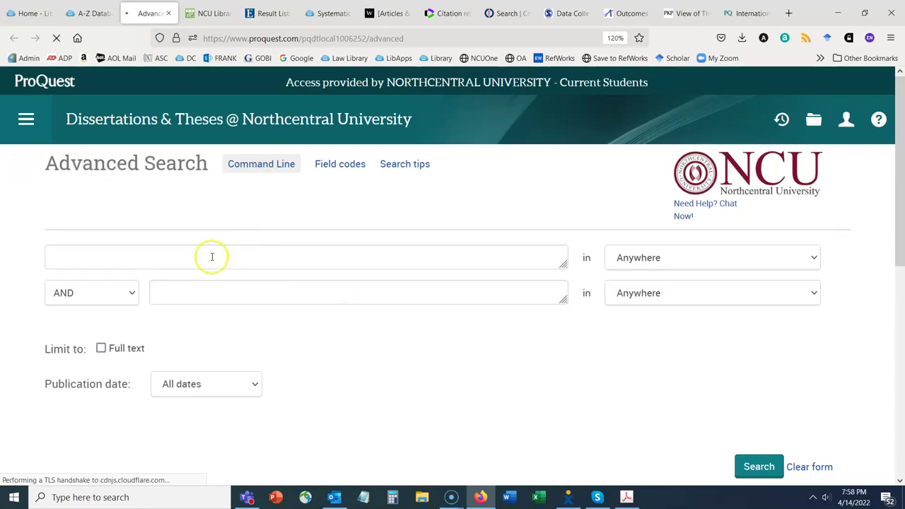
Search the NCU dissertations for "systemic review" in the Document title field.
left_click(210, 258)
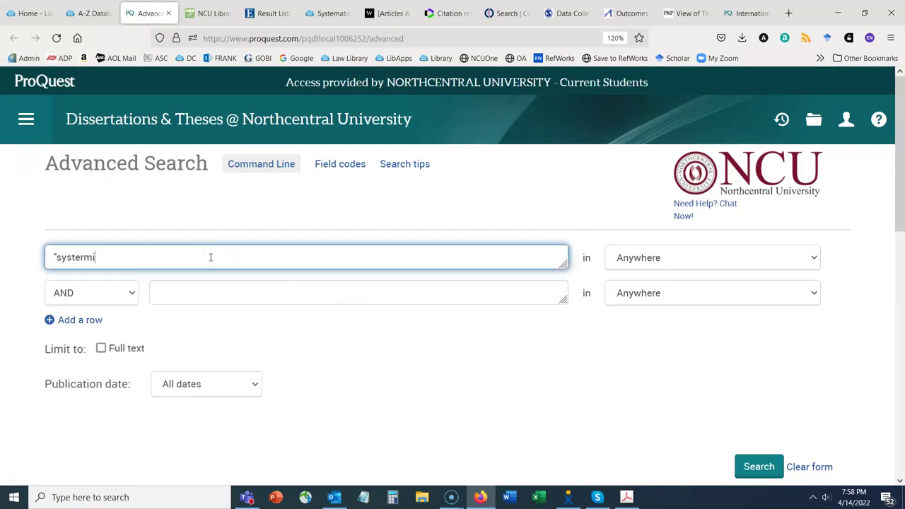
type("mi")
left_click(643, 257)
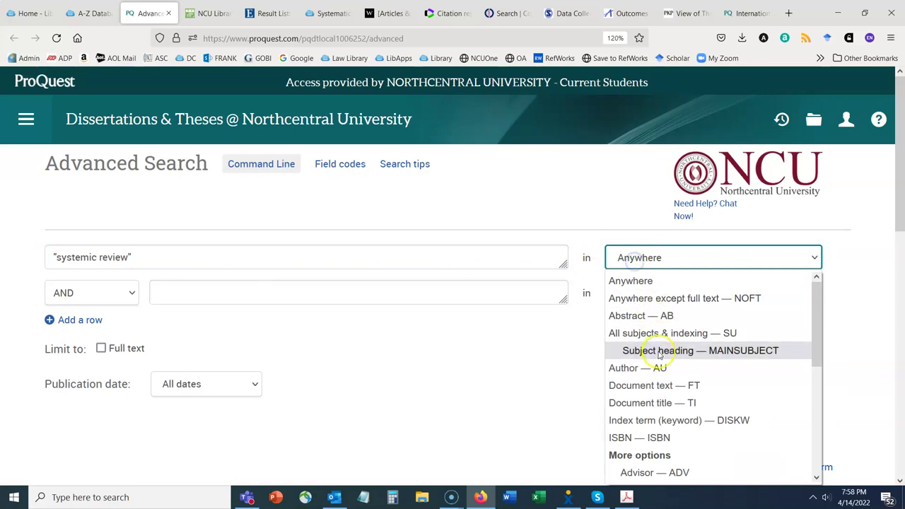
left_click(671, 403)
left_click(751, 464)
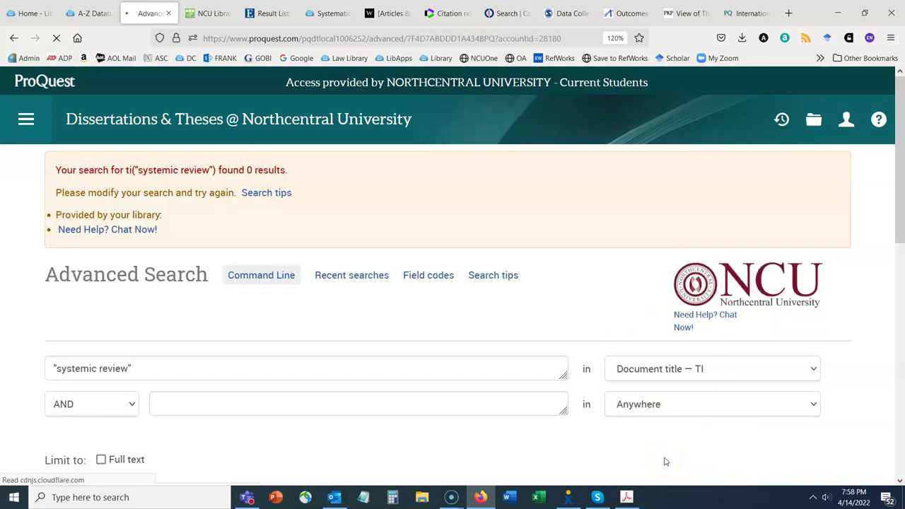
Correct the search phrase to "systematic review" and rerun the document title search.
scroll(278, 277, "down", 3)
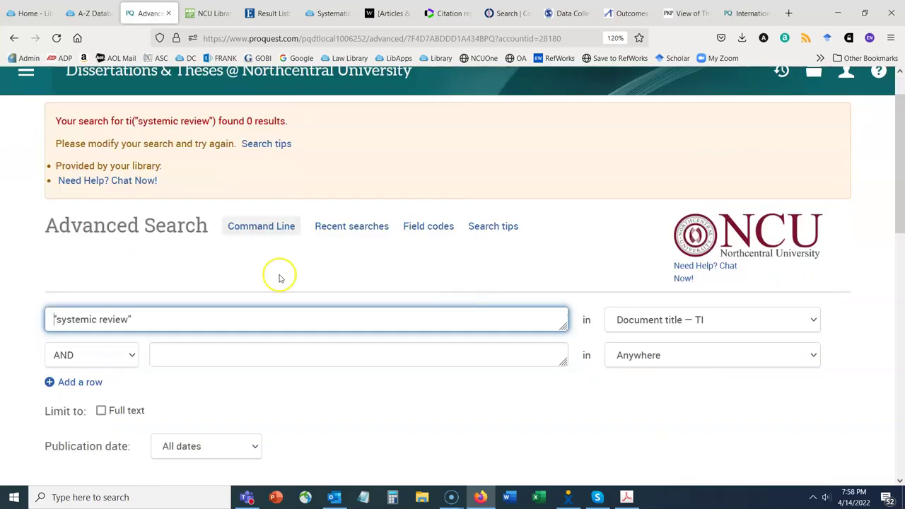
left_click(82, 176)
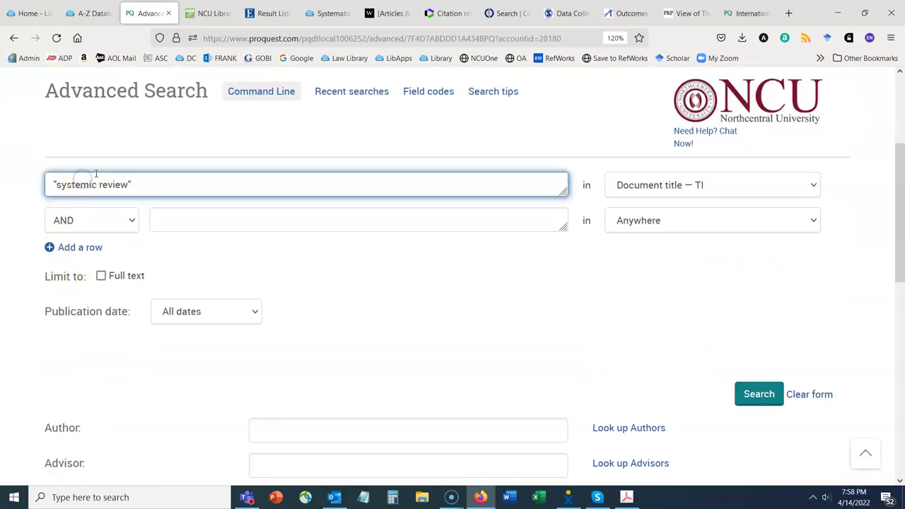
type("ma")
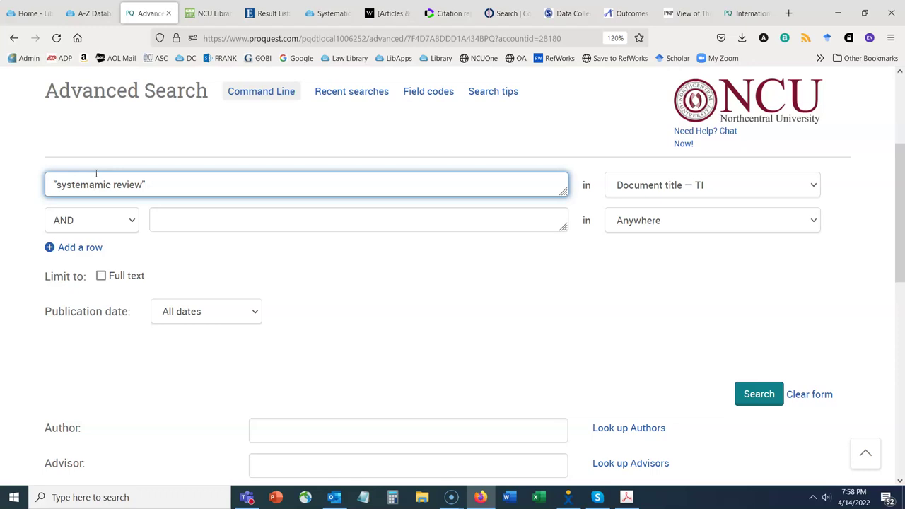
key("Delete")
type("t")
left_click(755, 400)
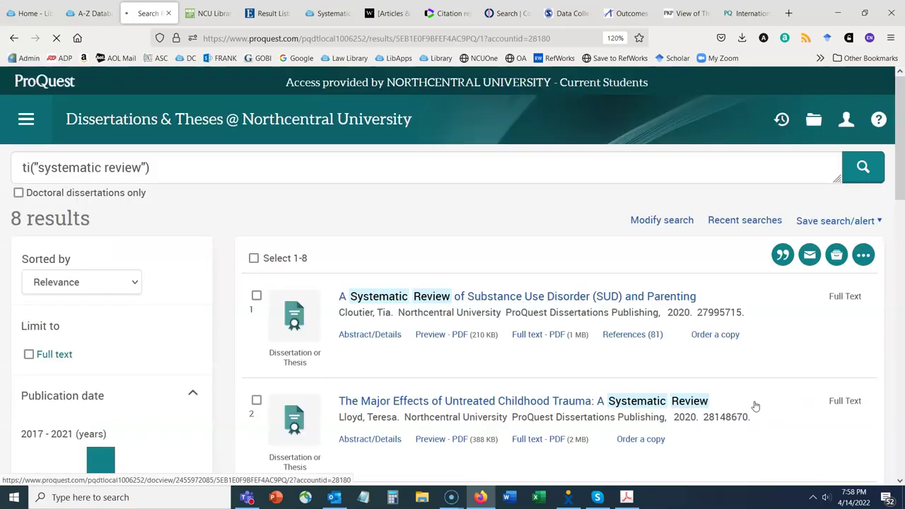
Look over the dissertations with "systematic review" in the title, and check the ProQuest dissertation database descriptions in the library's list.
mouse_move(755, 406)
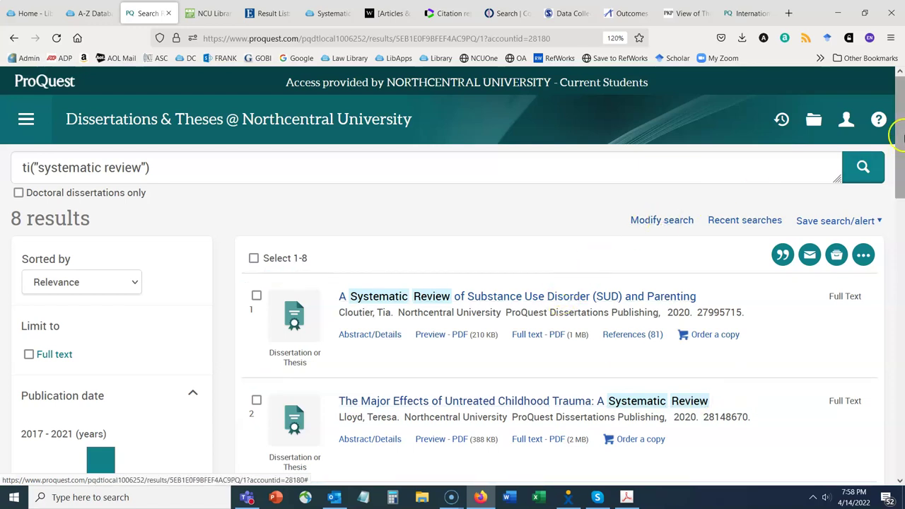
left_click_drag(903, 103, 903, 106)
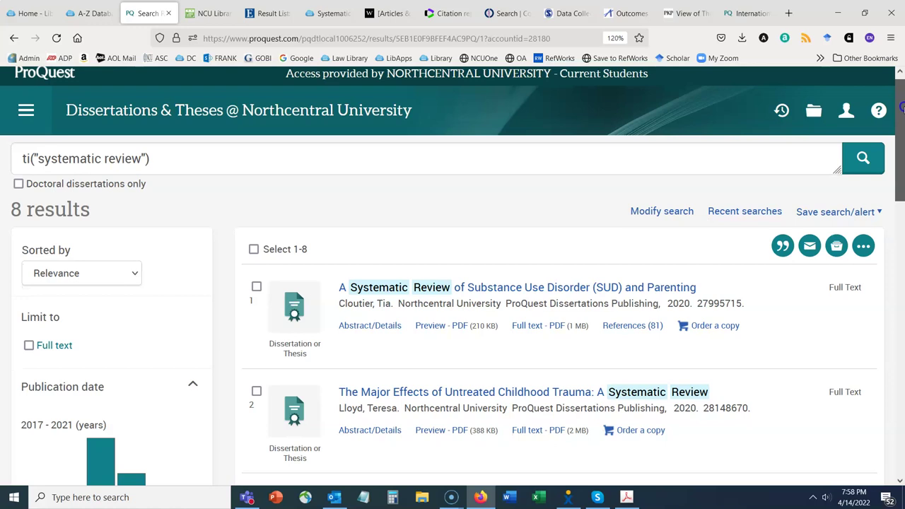
left_click_drag(903, 106, 903, 122)
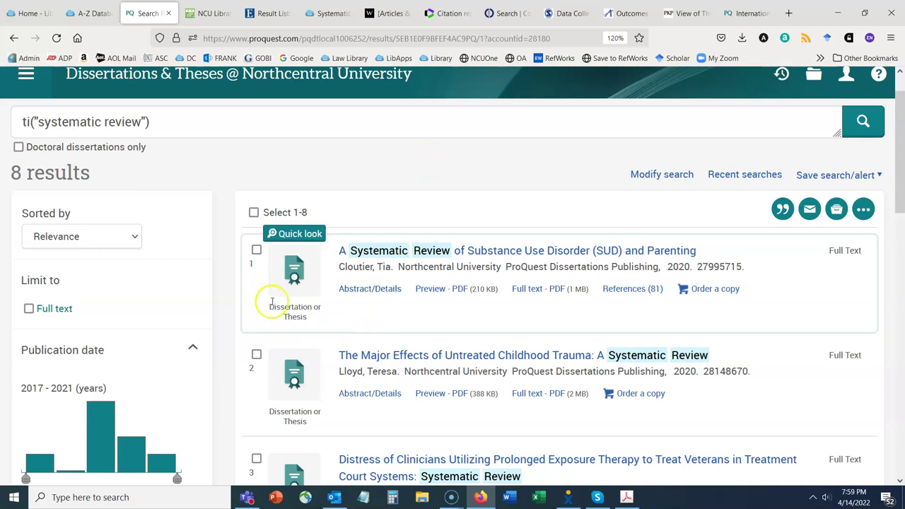
mouse_move(903, 131)
left_mouse_down()
mouse_move(901, 229)
mouse_move(882, 348)
mouse_move(898, 283)
mouse_move(901, 138)
left_mouse_up()
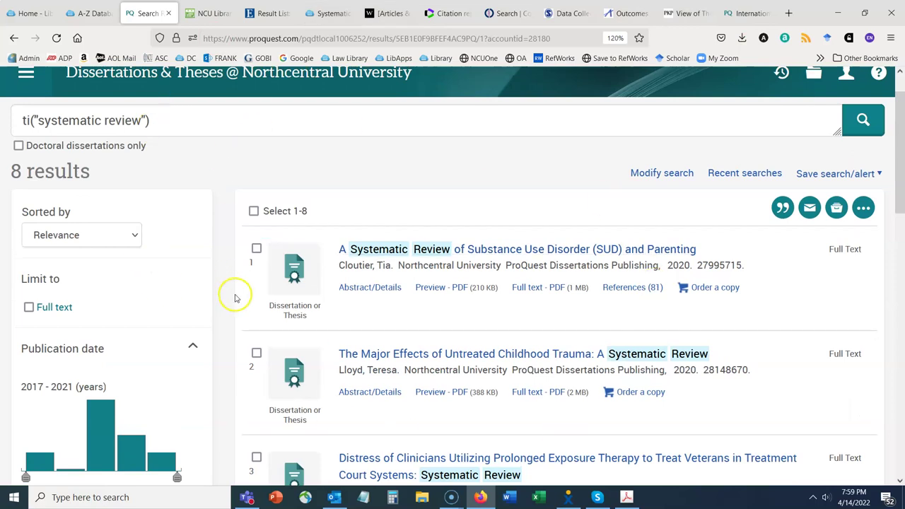
left_click(90, 13)
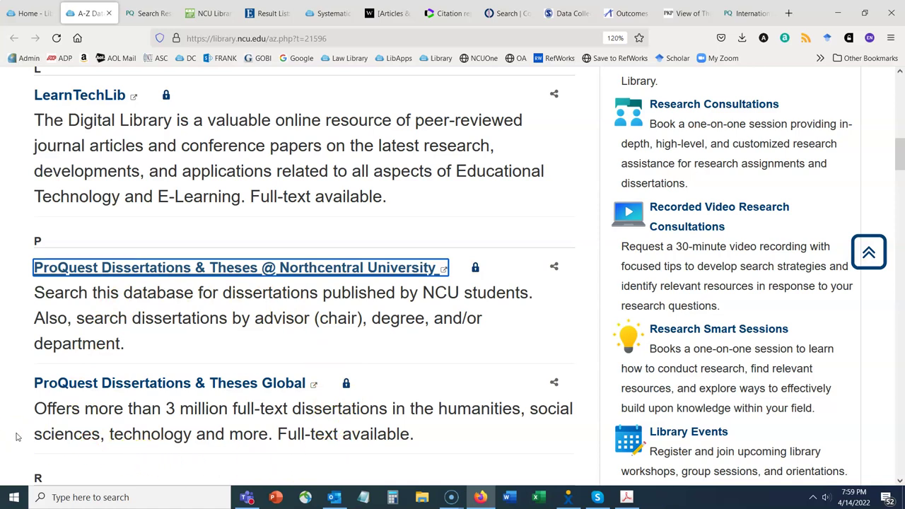
left_click(149, 13)
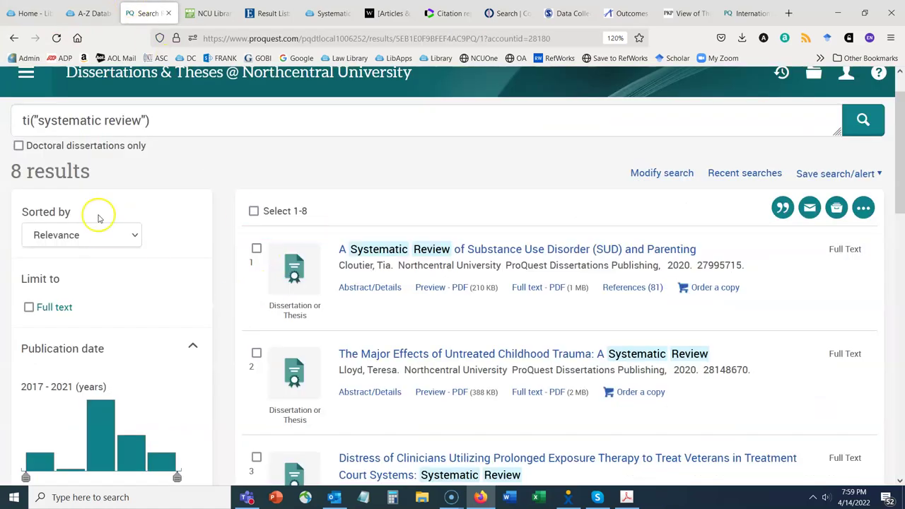
Modify the search to look for "systematic review" in the Abstract field and run it.
left_click(658, 173)
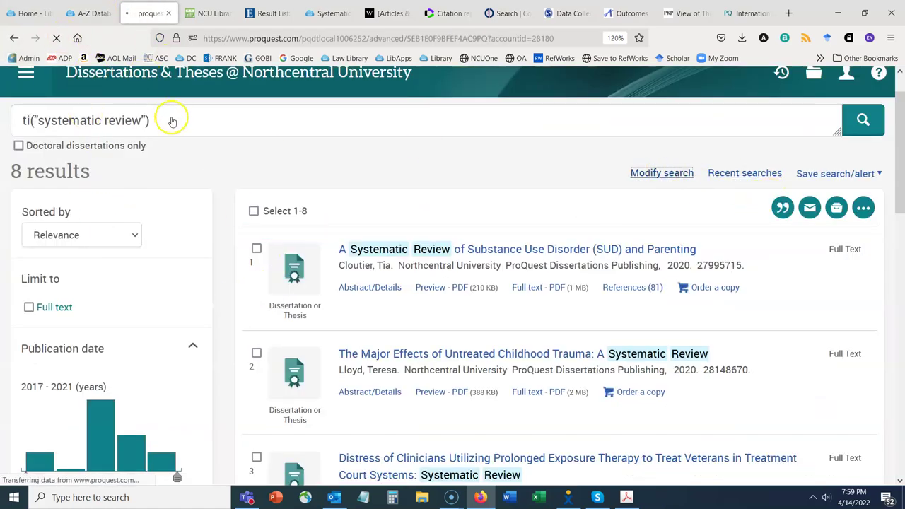
left_click(660, 258)
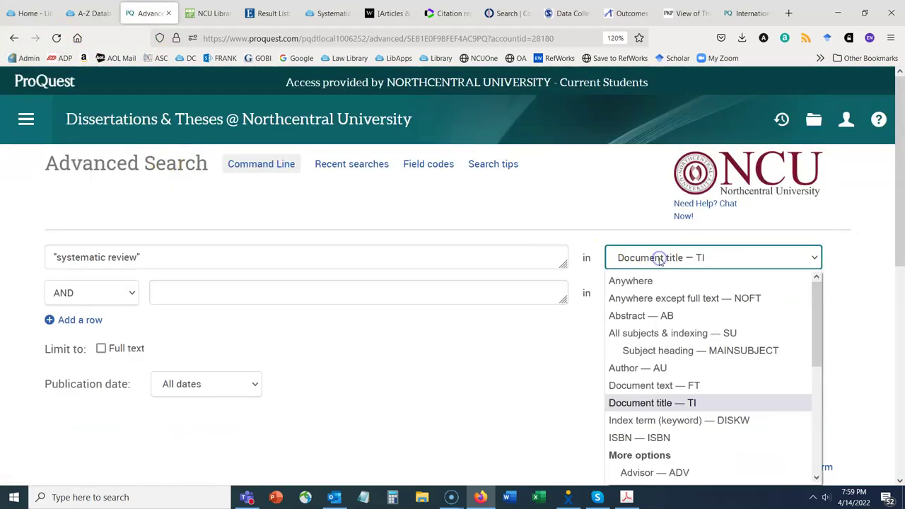
left_click(651, 315)
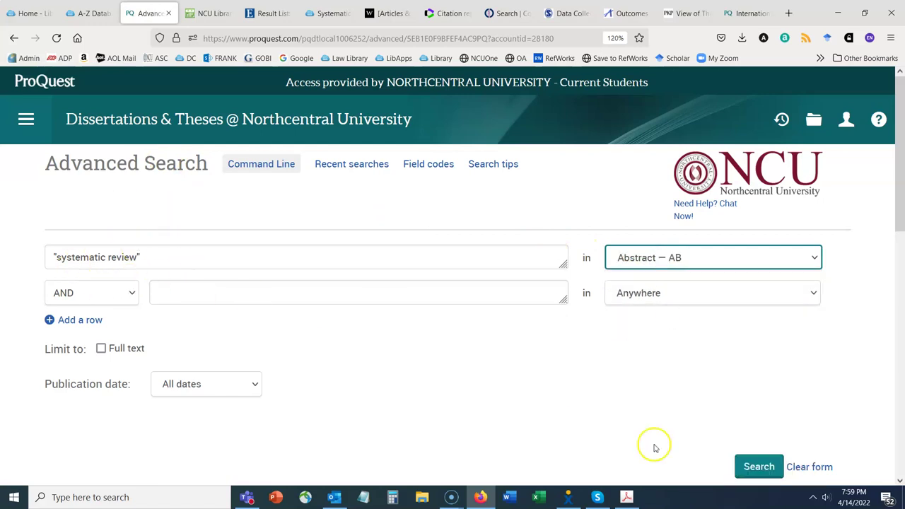
left_click(751, 467)
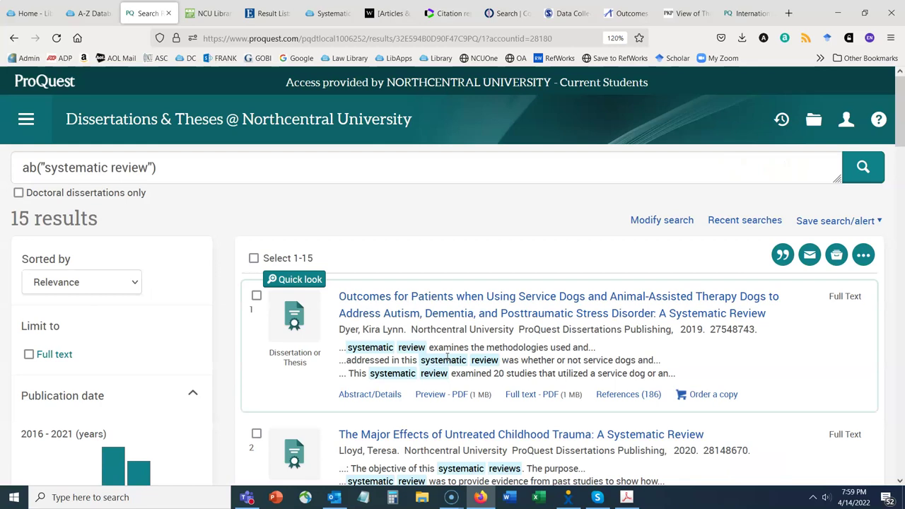
Examine the result count and the first dissertations found by the abstract search.
mouse_move(17, 217)
left_mouse_down()
mouse_move(99, 219)
mouse_move(22, 217)
left_mouse_up()
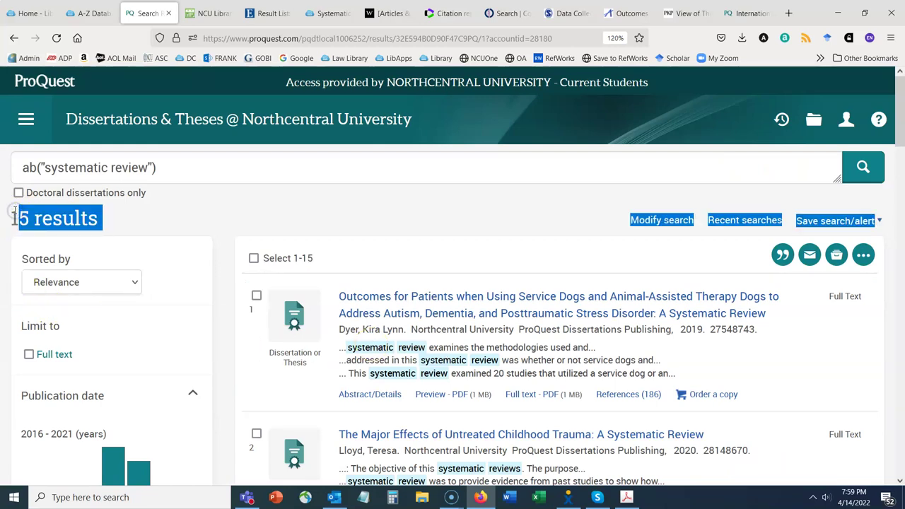
left_click(231, 228)
scroll(493, 230, "down", 2)
scroll(493, 230, "up", 2)
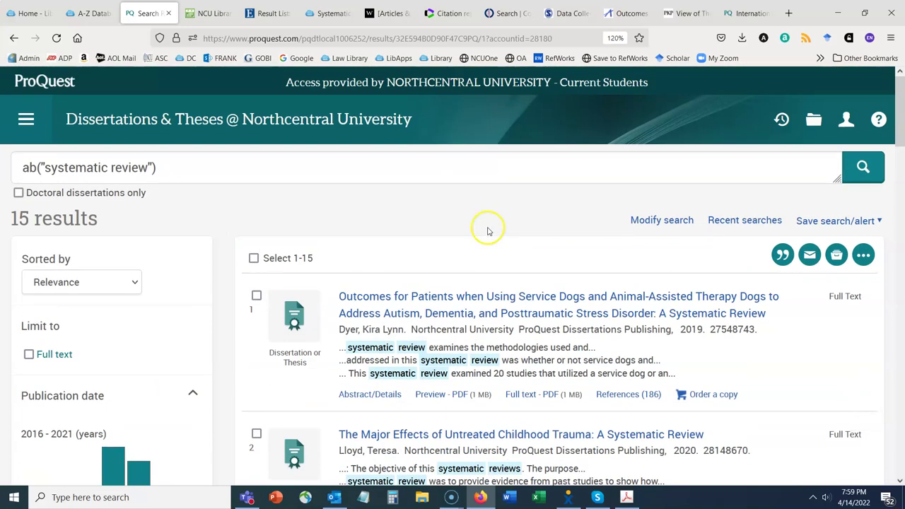
scroll(488, 230, "down", 2)
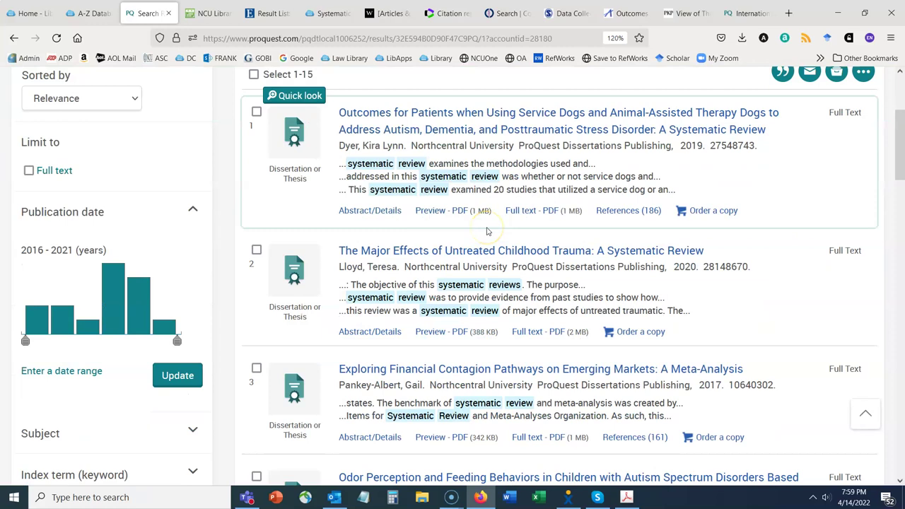